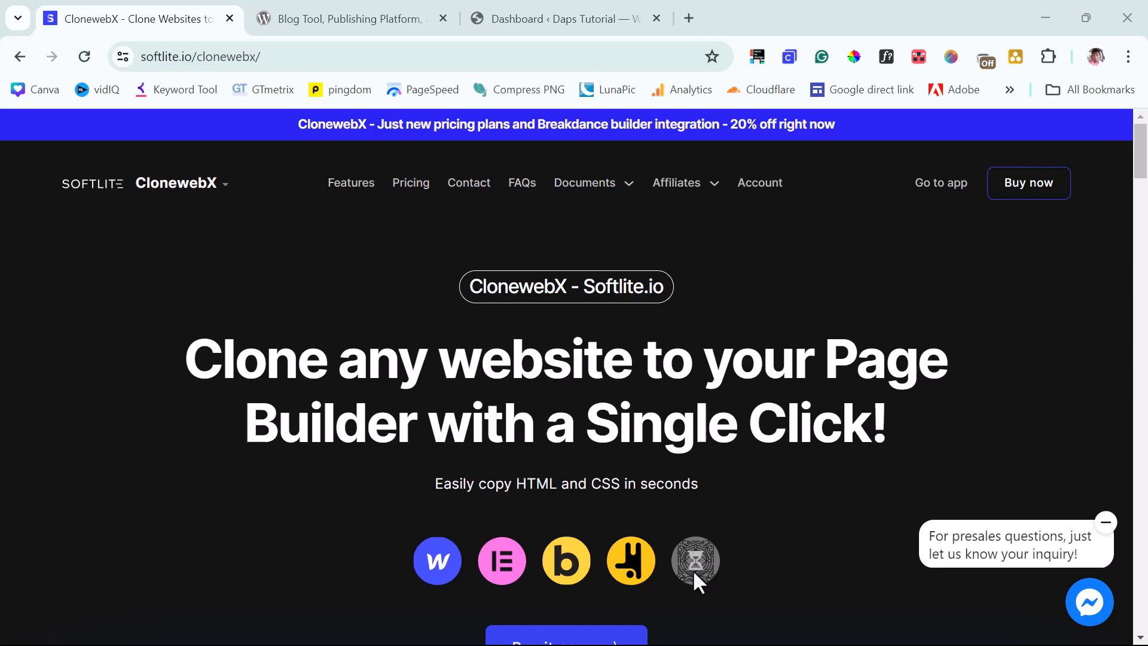
- Look over the ClonewebX homepage and its pricing plans, and open the ClonewebX app
scroll(693, 570, down, 20)
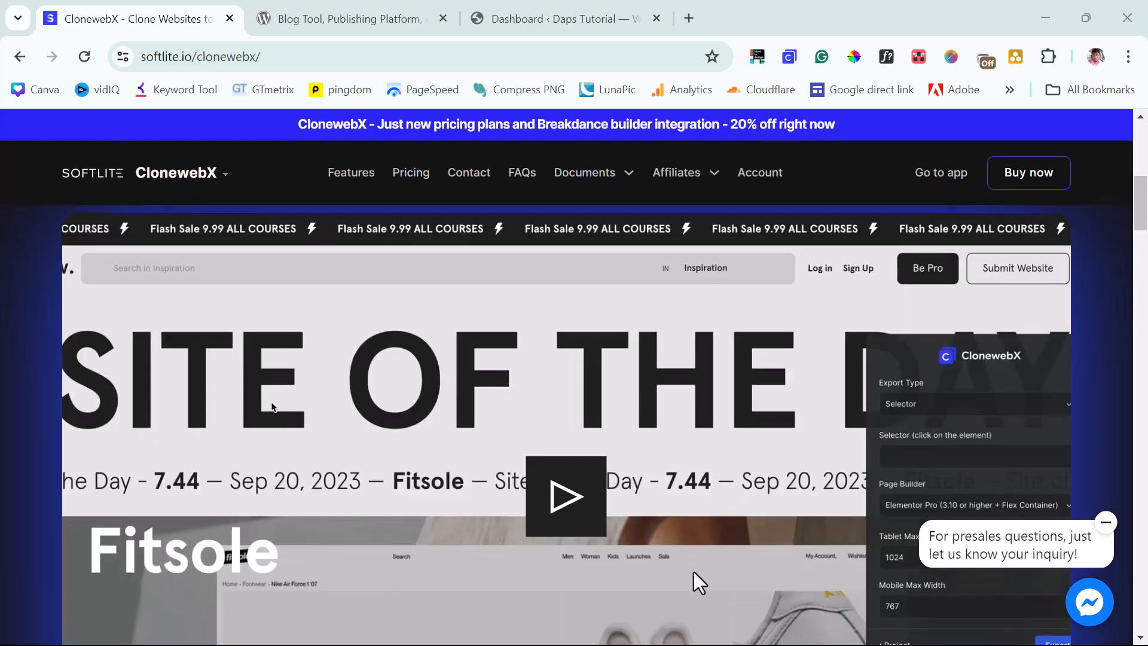
scroll(693, 573, down, 8)
scroll(694, 574, up, 4)
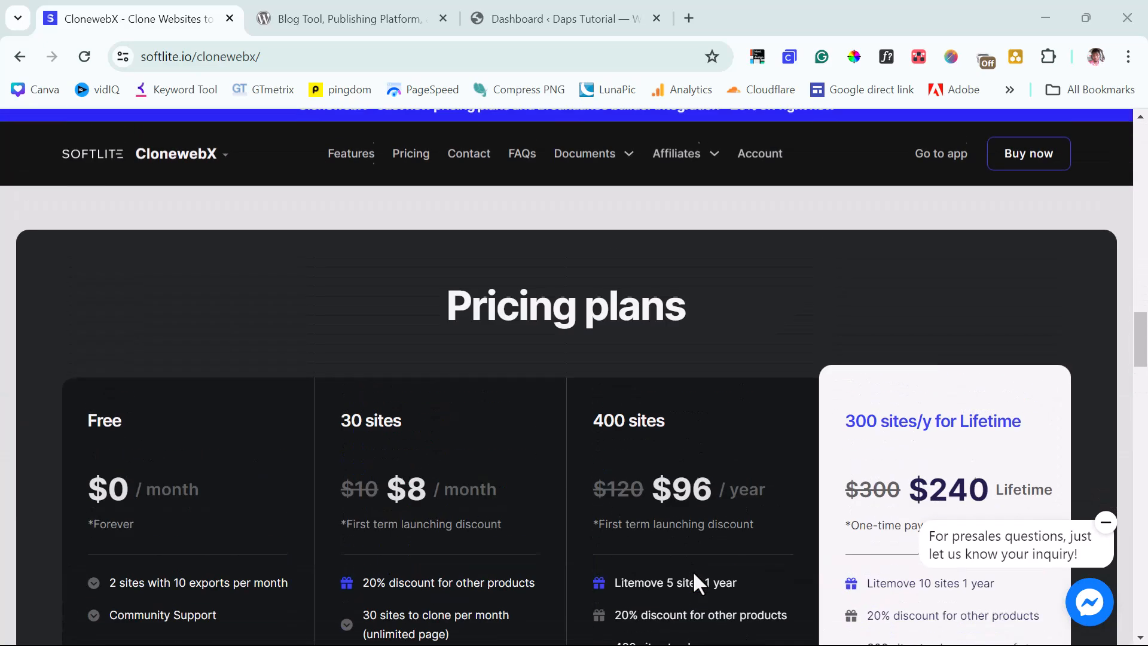
scroll(693, 574, down, 2)
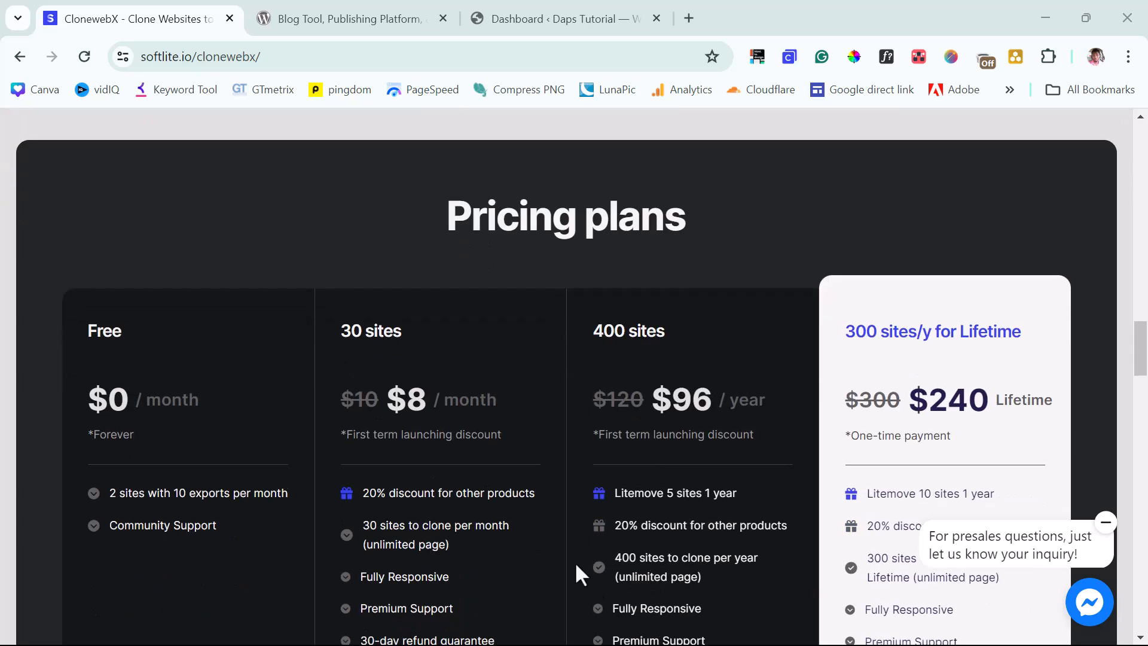
scroll(676, 432, up, 15)
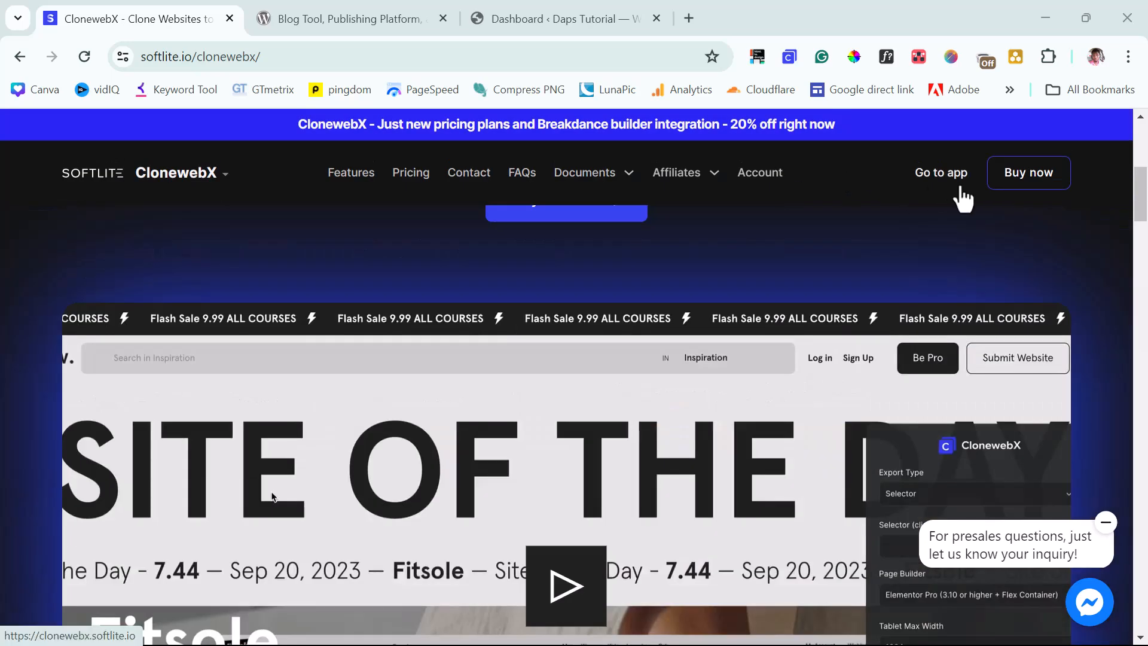
click(931, 179)
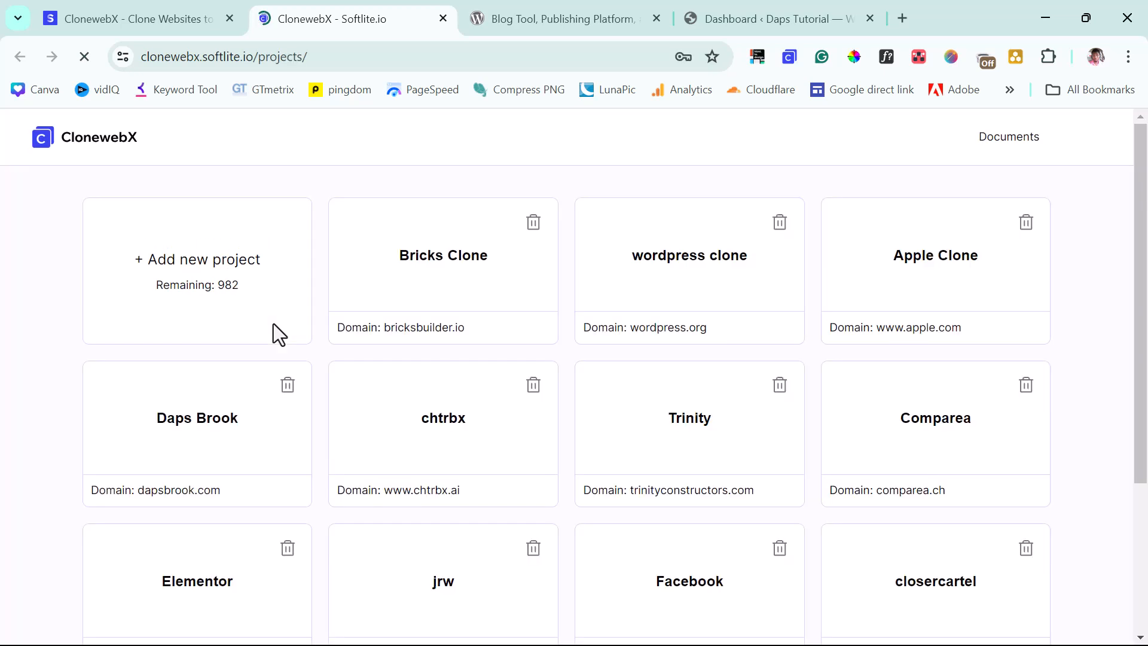
click(508, 18)
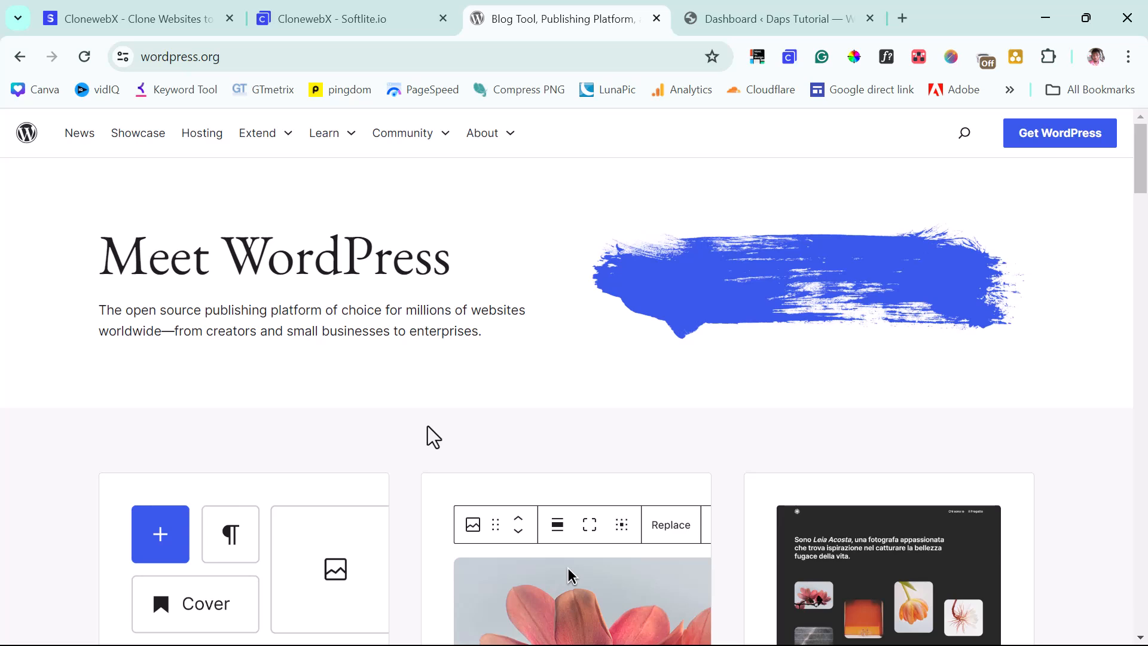
click(305, 20)
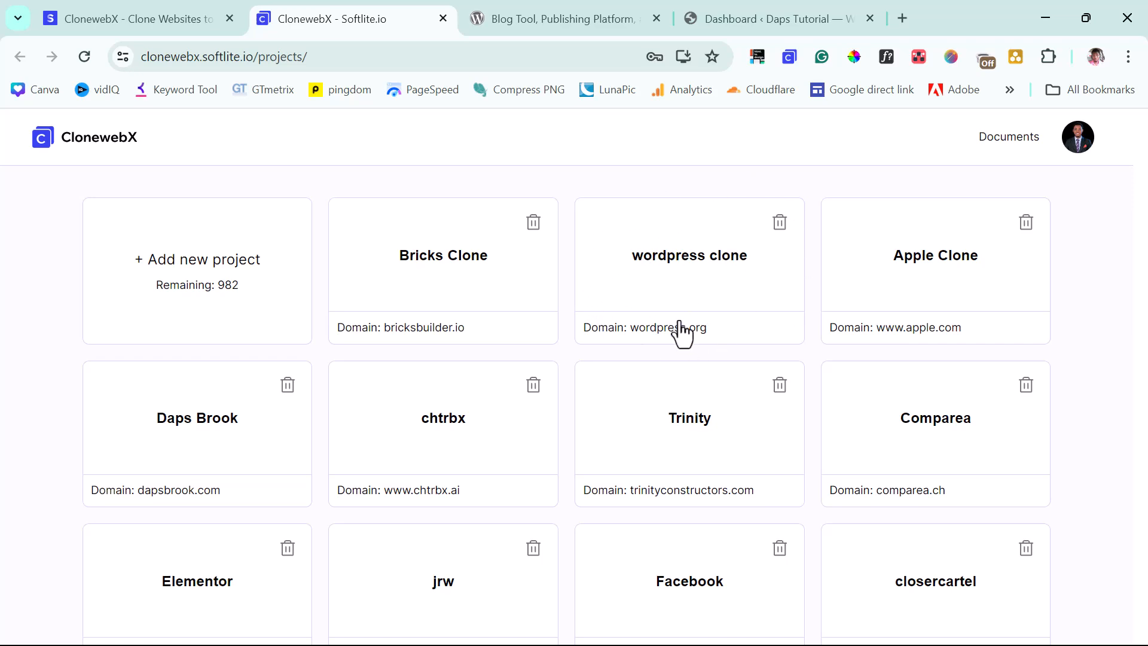
click(173, 269)
click(491, 335)
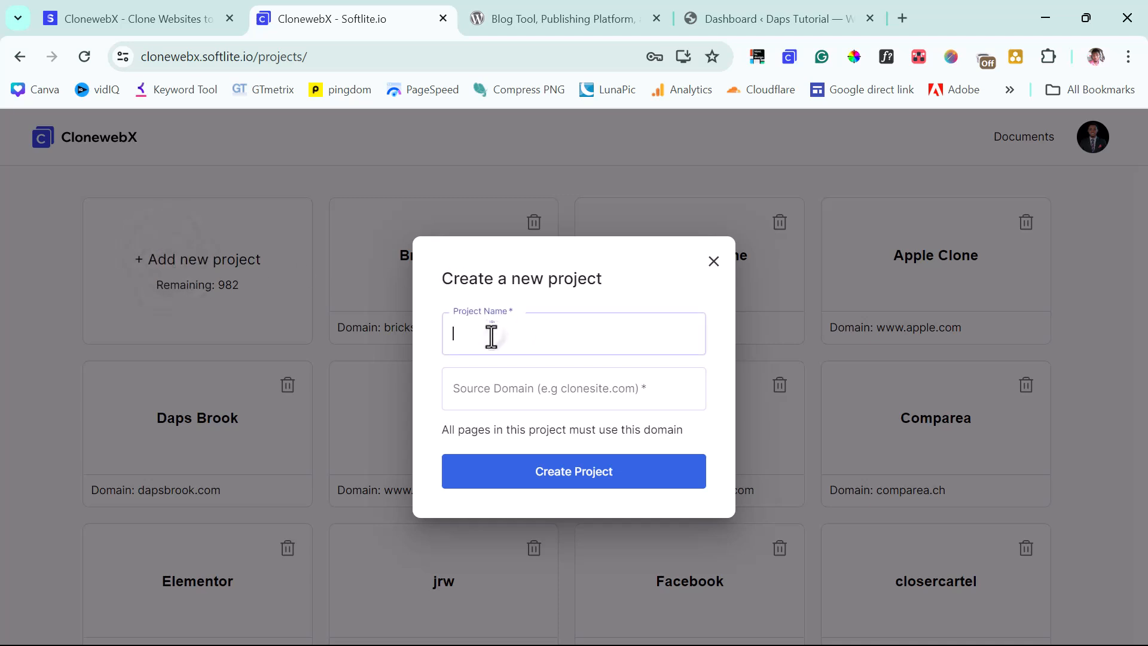
click(565, 26)
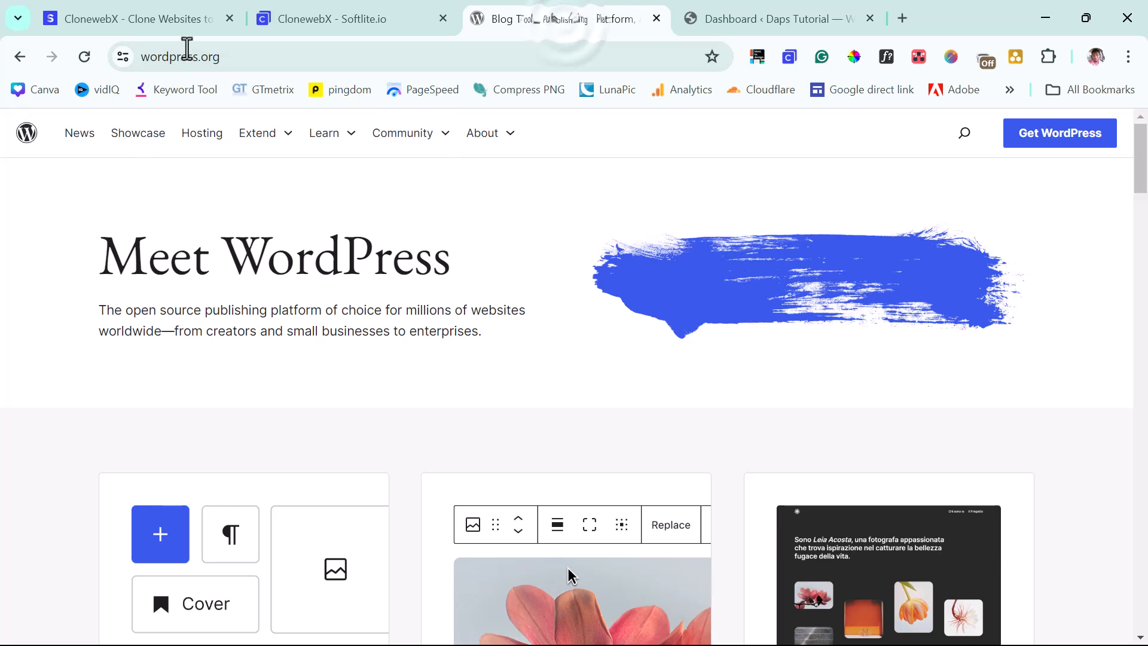
click(302, 14)
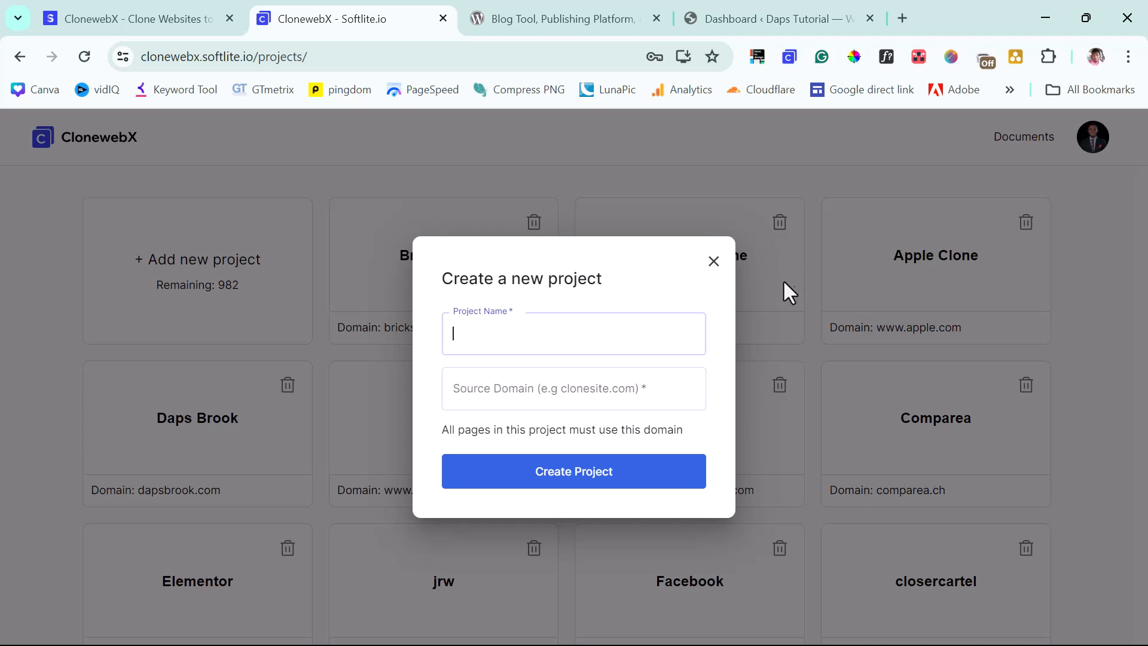
click(713, 274)
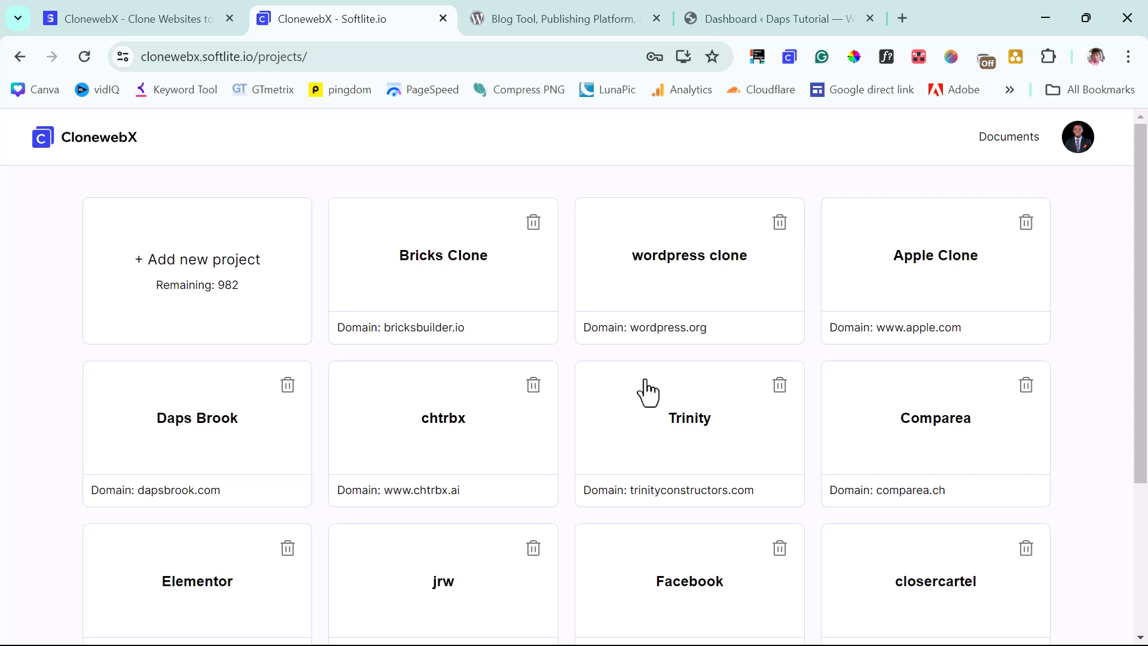
- Open the wordpress clone project, and go through the entire wordpress.org homepage down to its footer
click(697, 288)
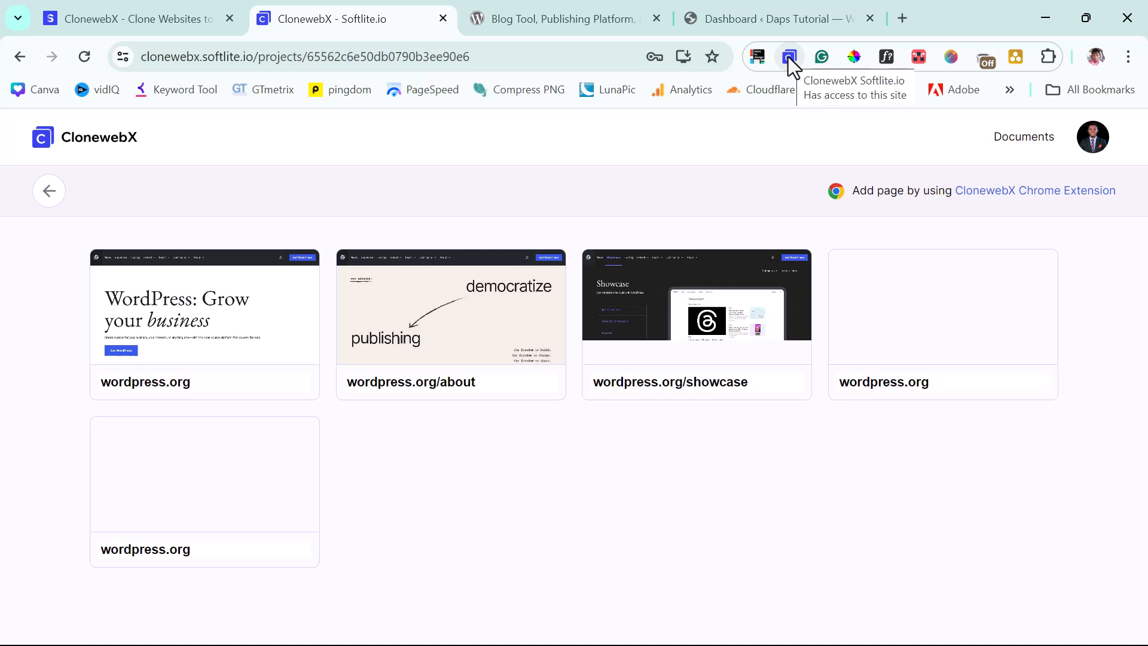
click(567, 12)
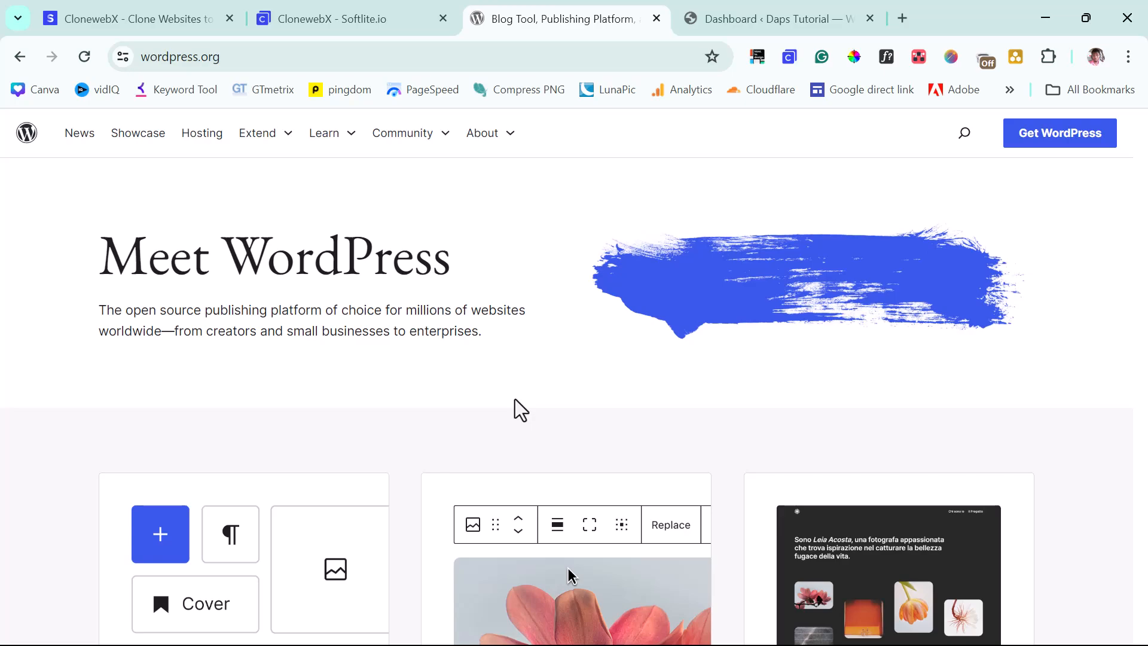
scroll(515, 399, down, 20)
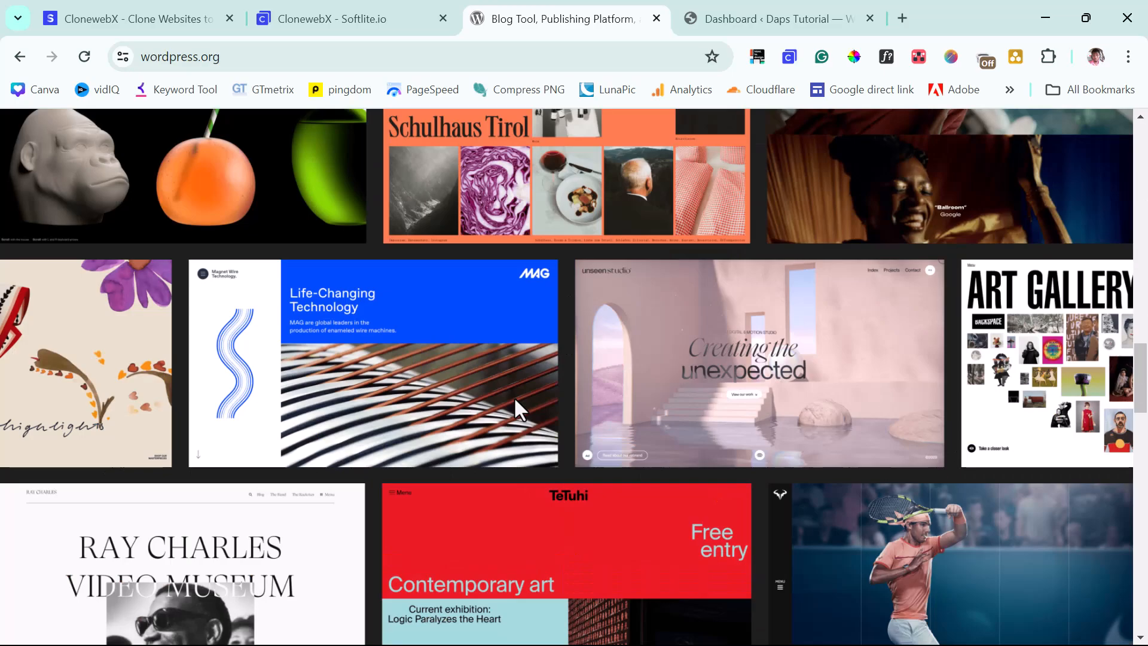
scroll(514, 400, down, 20)
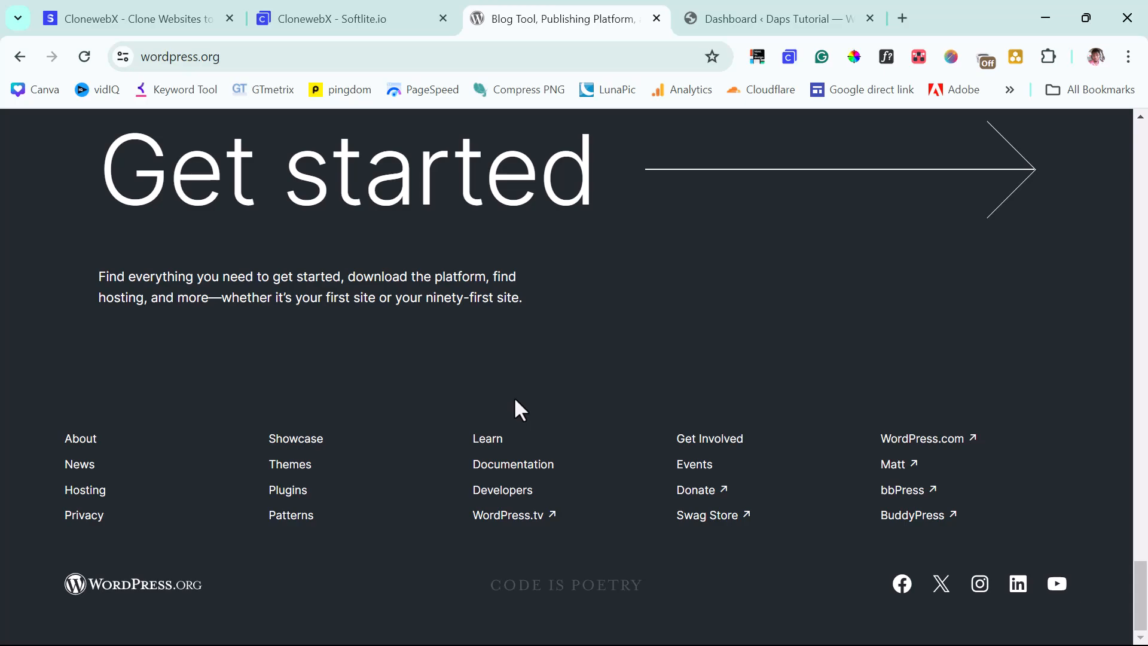
scroll(514, 400, up, 15)
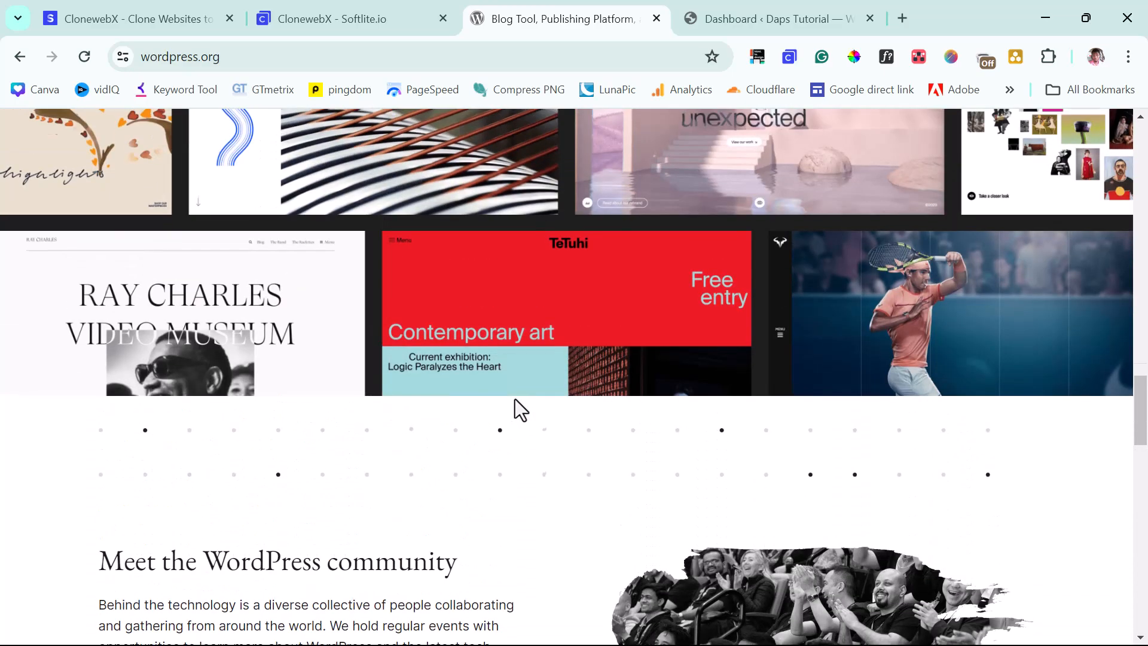
scroll(514, 400, up, 15)
scroll(515, 400, up, 4)
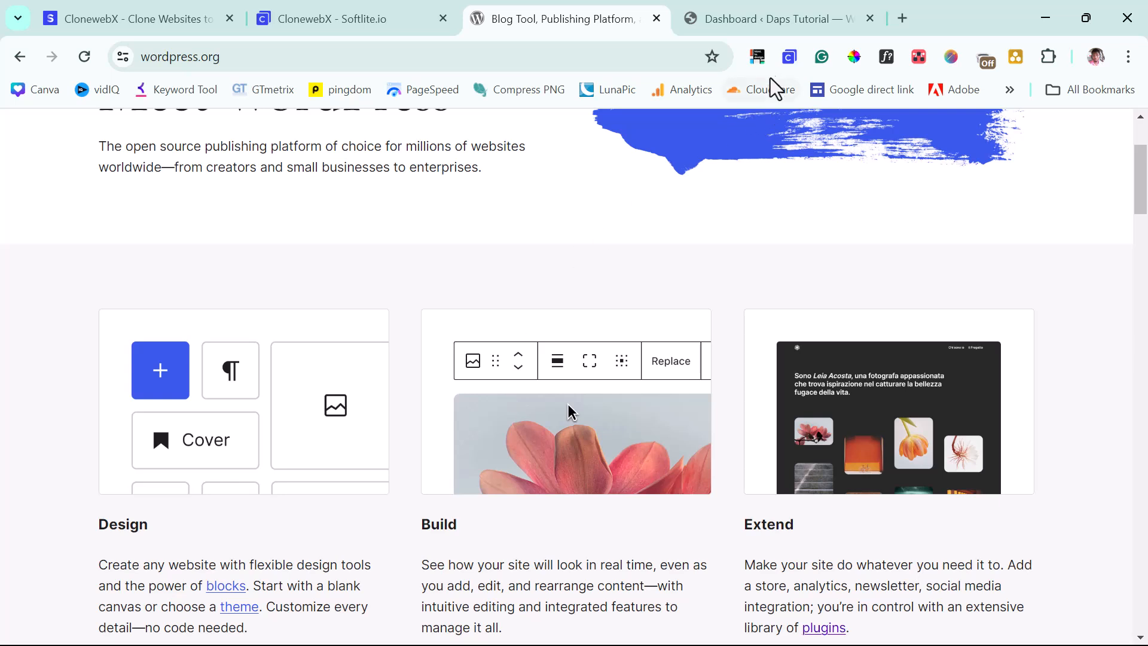
- Add the wordpress.org homepage to the wordpress clone project with the ClonewebX extension
click(789, 56)
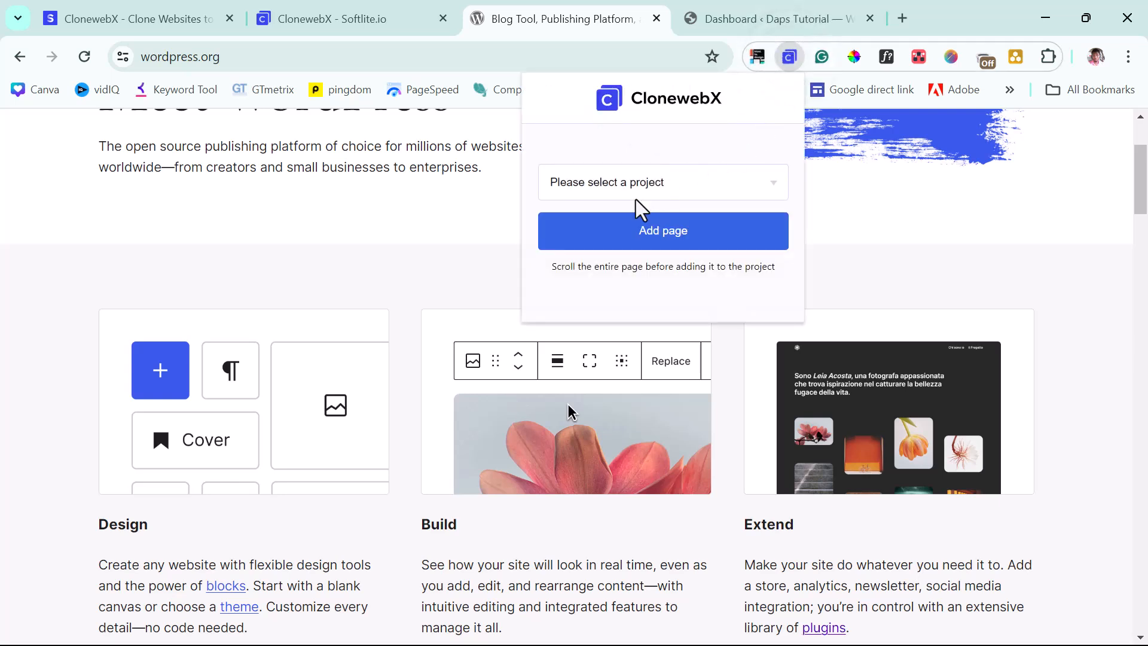
click(627, 183)
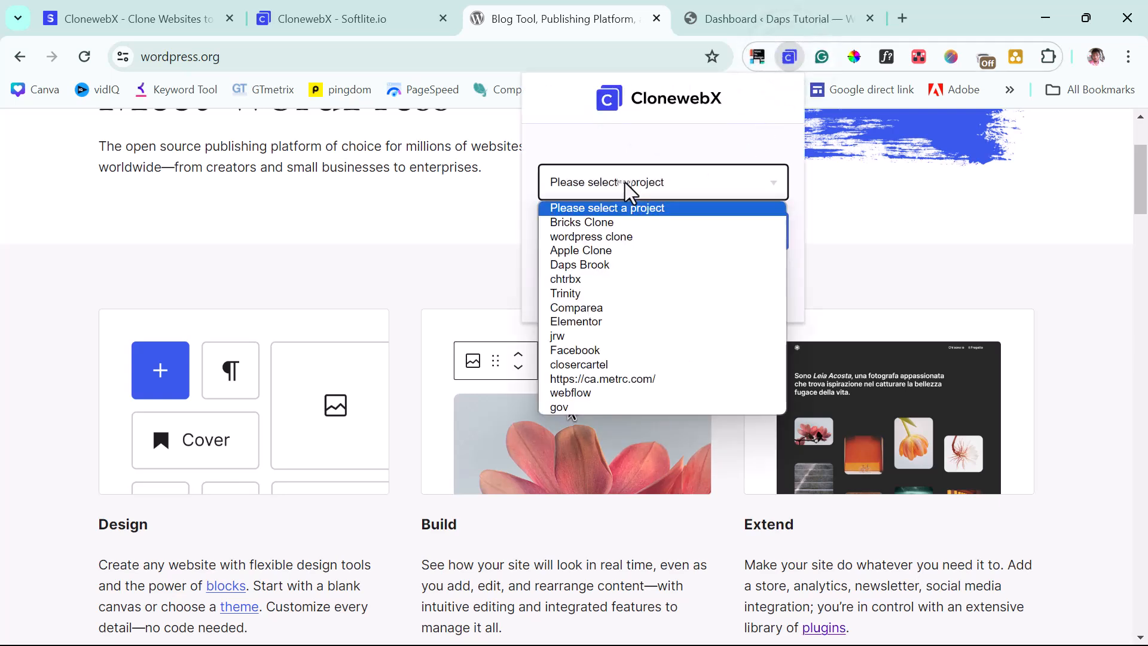
click(594, 238)
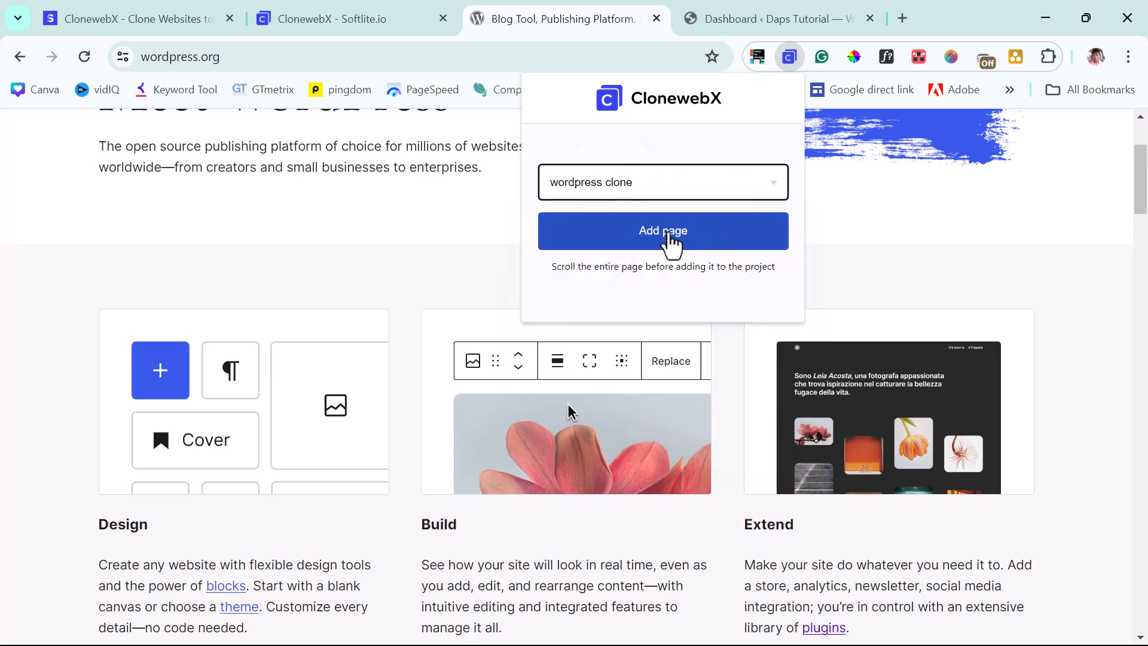
click(667, 239)
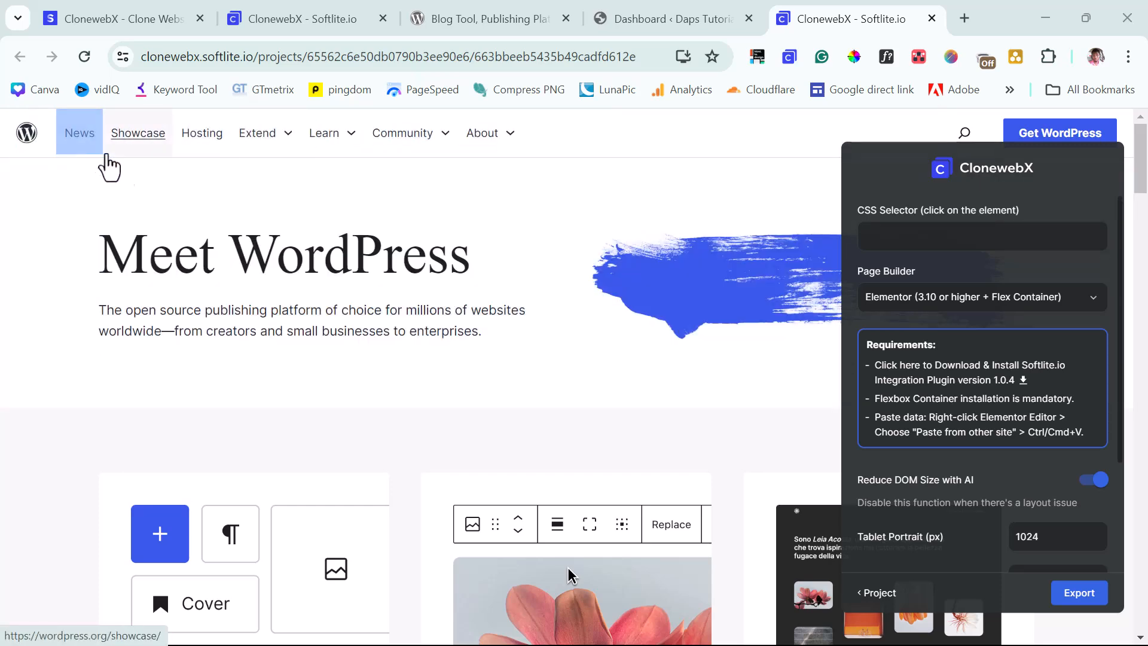
- Examine the sections of the captured WordPress homepage that can be selected for export
scroll(192, 409, down, 7)
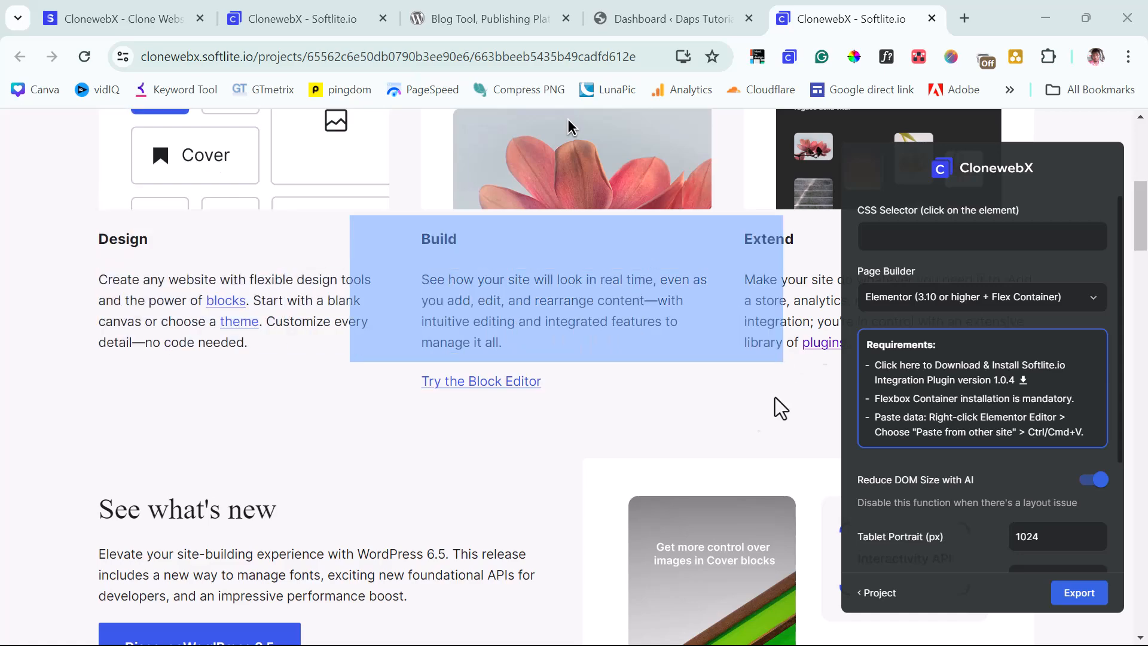
scroll(150, 389, down, 7)
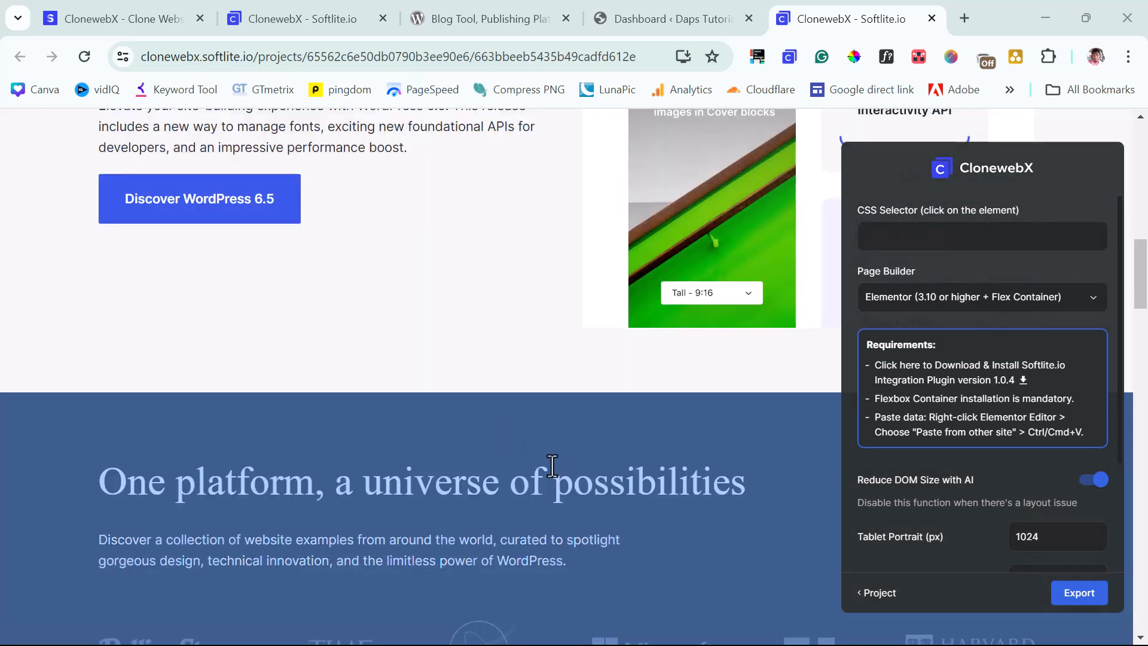
scroll(549, 472, down, 6)
scroll(562, 484, down, 18)
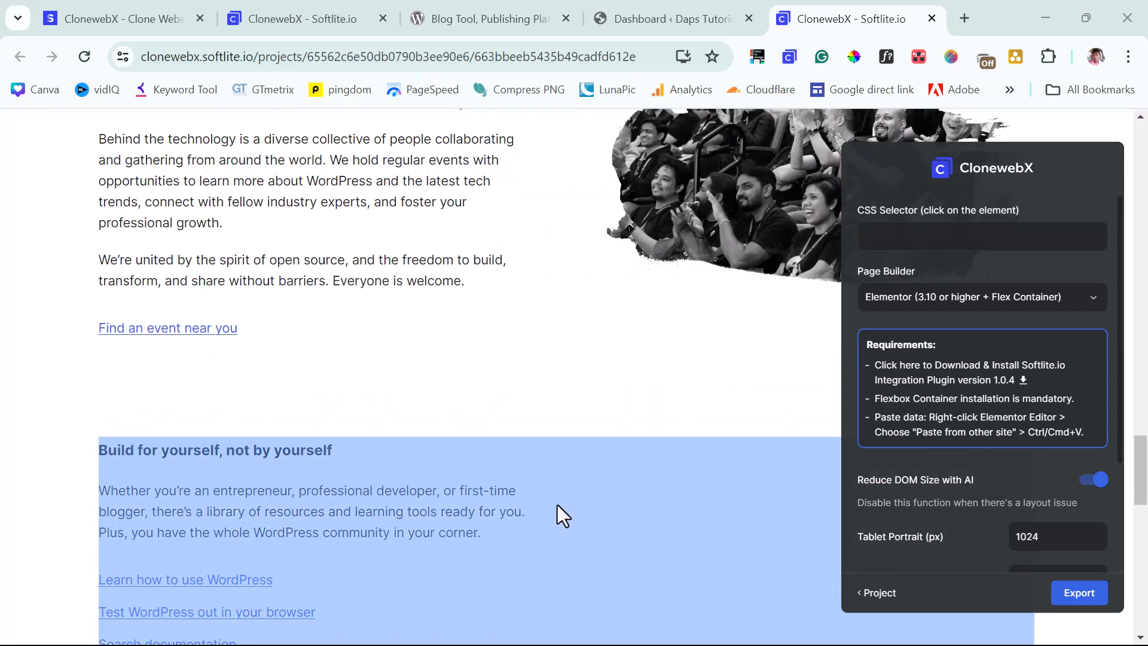
scroll(557, 504, down, 7)
scroll(557, 504, up, 20)
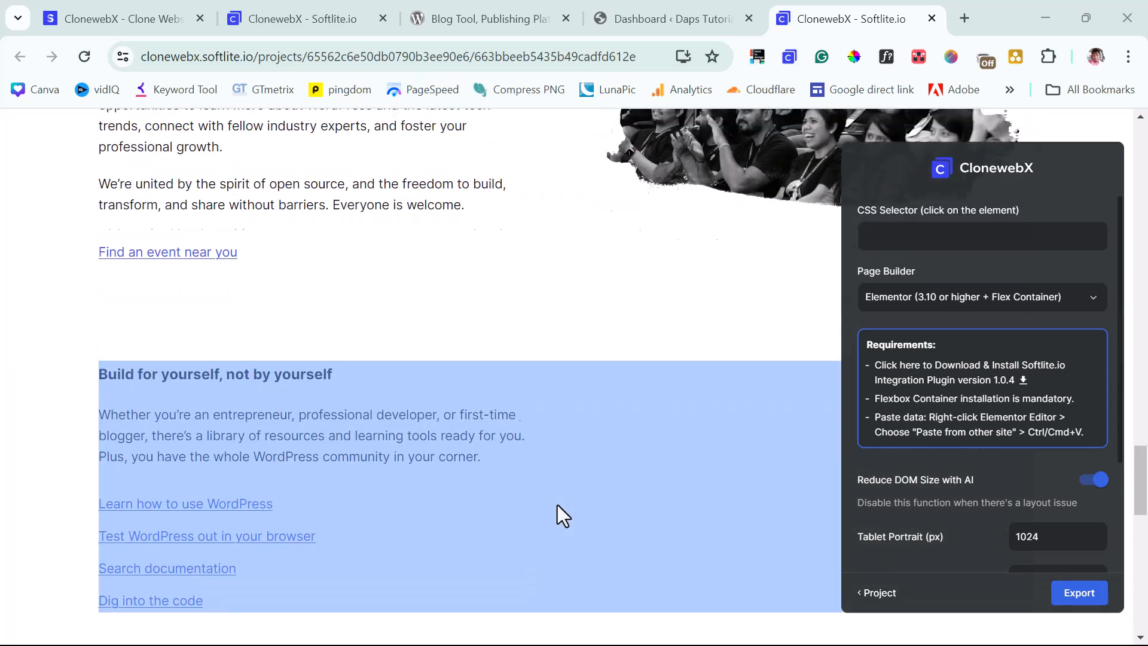
scroll(556, 502, up, 15)
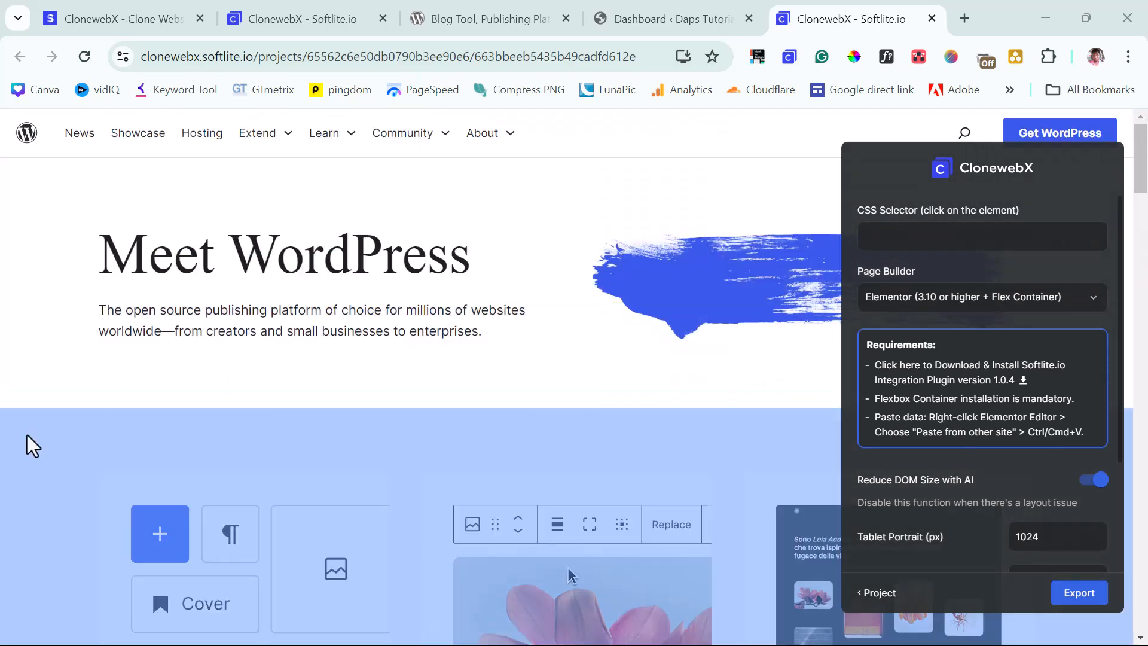
- Pick the section containing the Design, Build and Extend cards to list its current and parent selectors
click(25, 443)
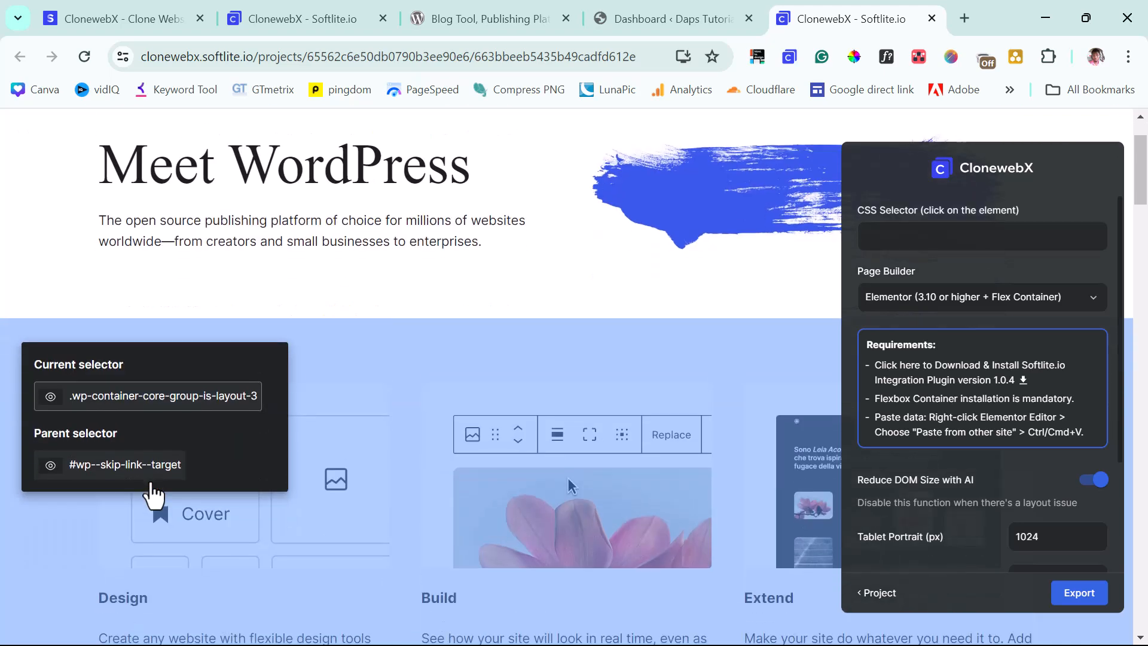
scroll(154, 495, down, 7)
scroll(151, 485, up, 6)
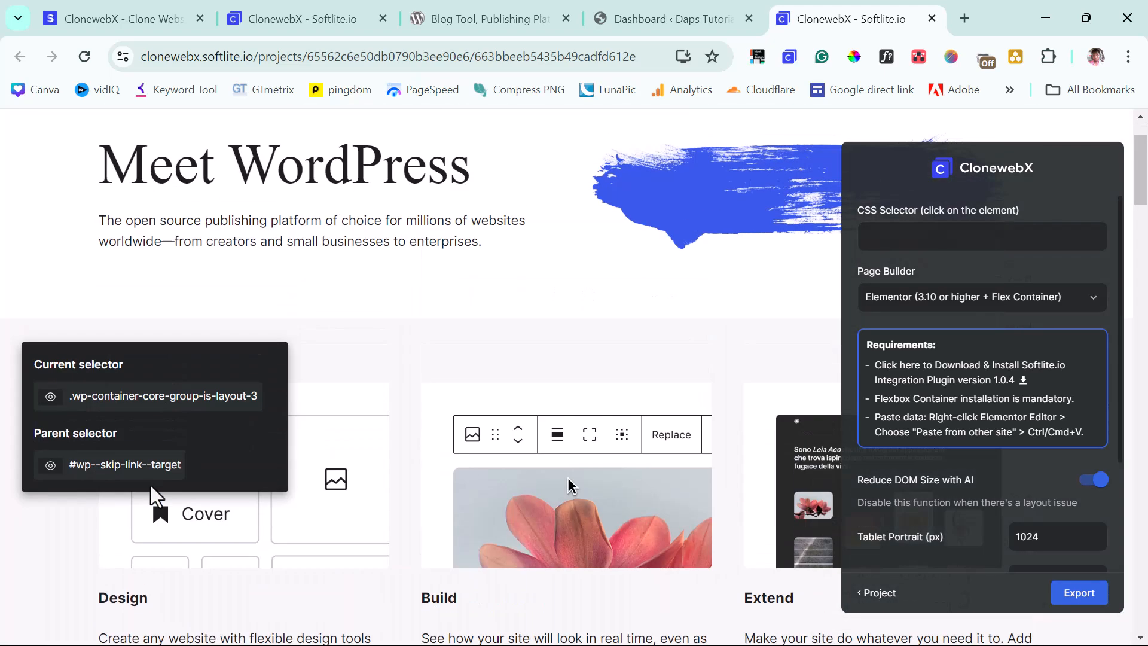
- Hide the current selector .wp-container-core-group-is-layout-3 to check which part of the page it covers, and show it again
click(50, 399)
scroll(49, 403, down, 3)
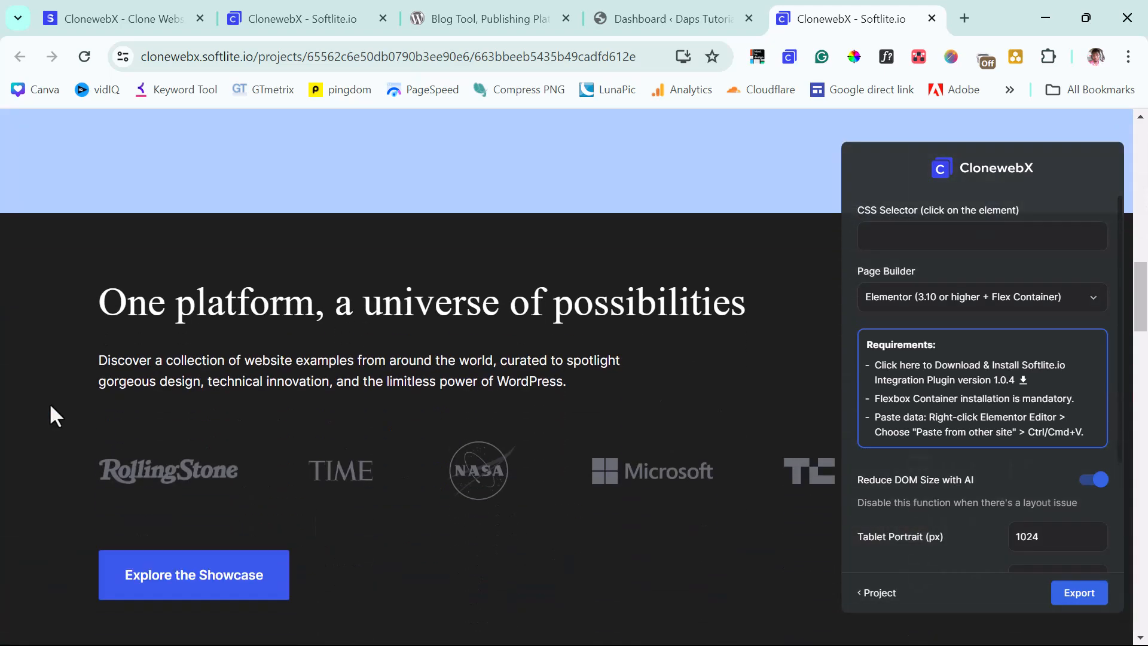
scroll(49, 403, up, 10)
scroll(81, 497, up, 5)
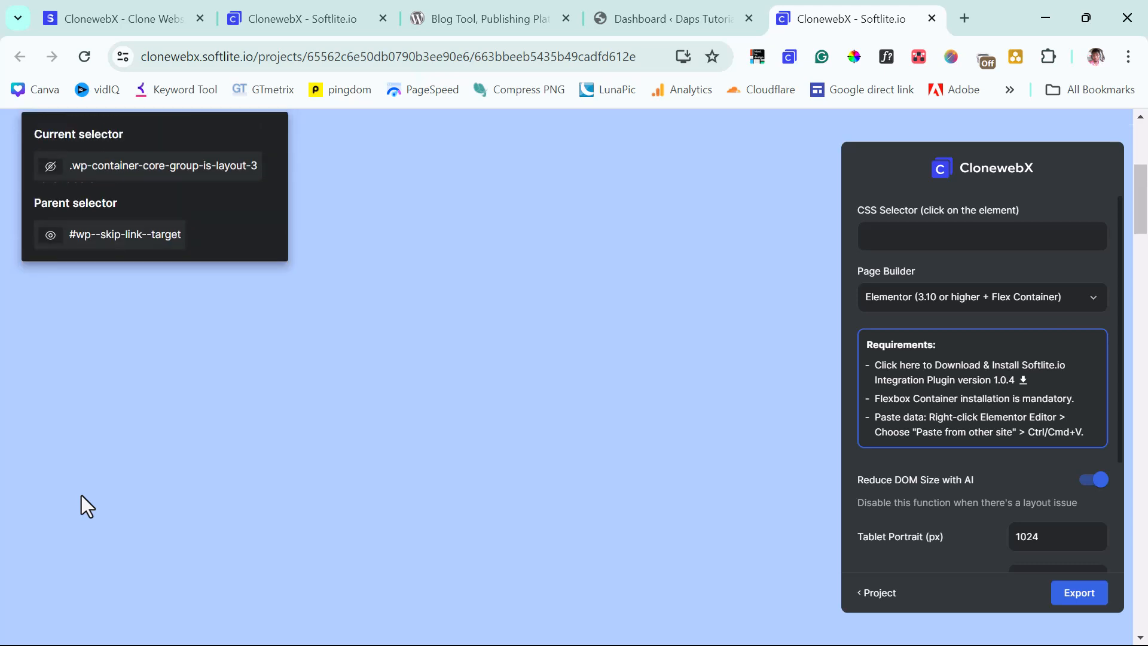
click(51, 307)
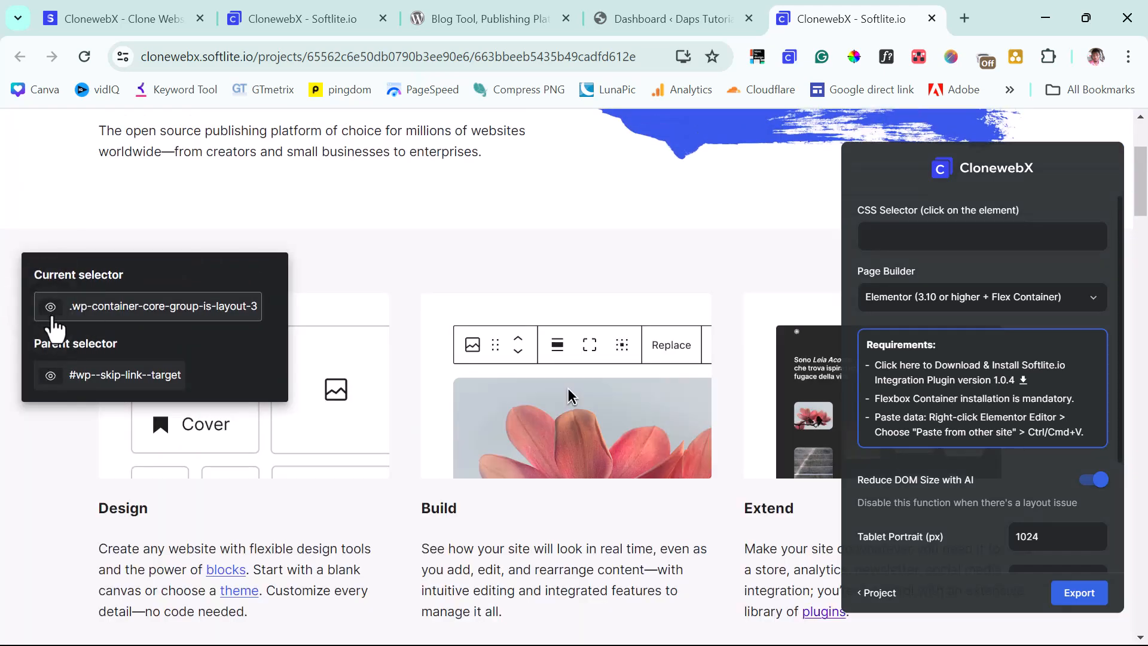
- Hide the parent selector #wp--skip-link--target and check how much of the page it covers down to the footer
click(51, 375)
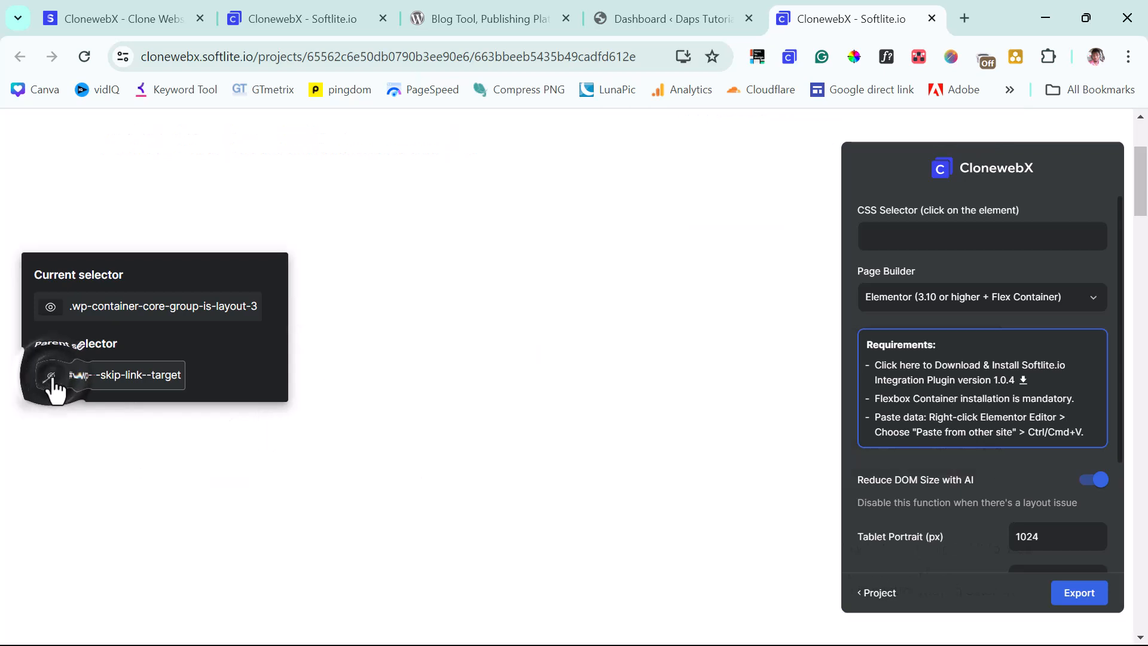
scroll(169, 482, down, 4)
scroll(170, 482, down, 20)
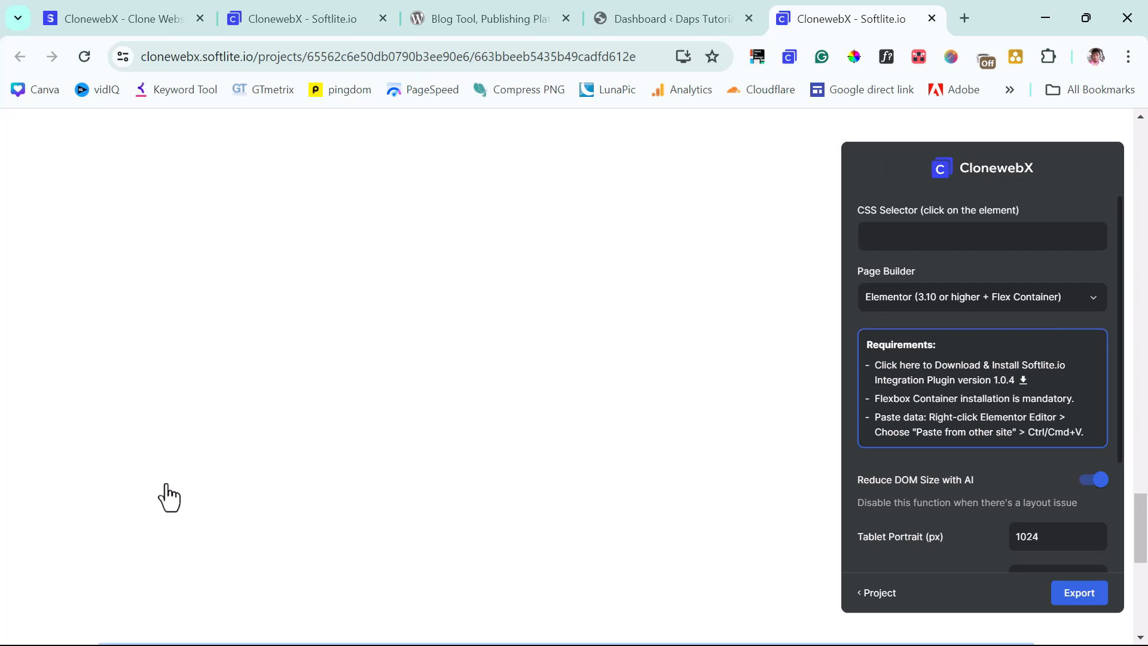
scroll(170, 496, down, 5)
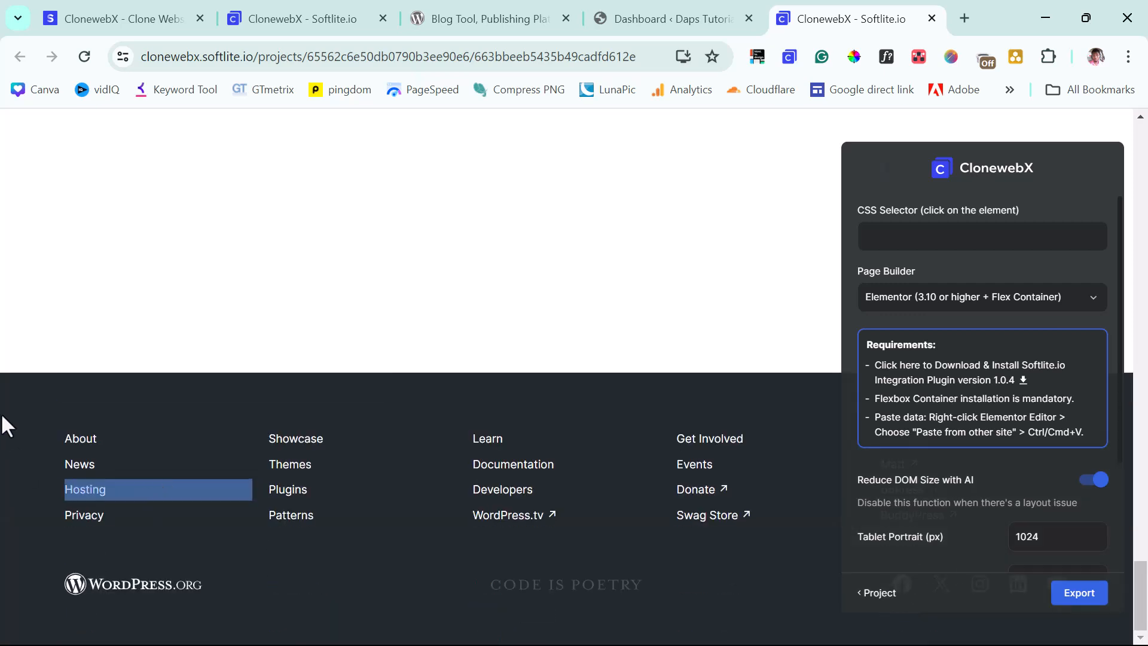
scroll(96, 317, up, 15)
scroll(95, 316, up, 10)
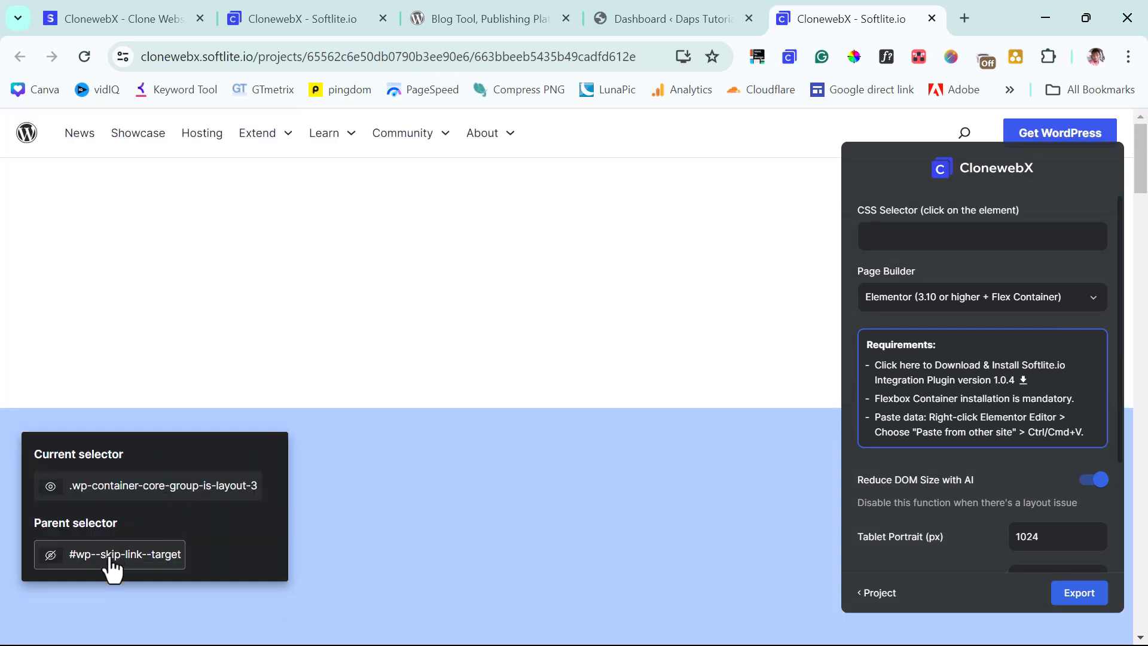
- Choose the parent selector #wp--skip-link--target as the CSS selector for the export
click(111, 559)
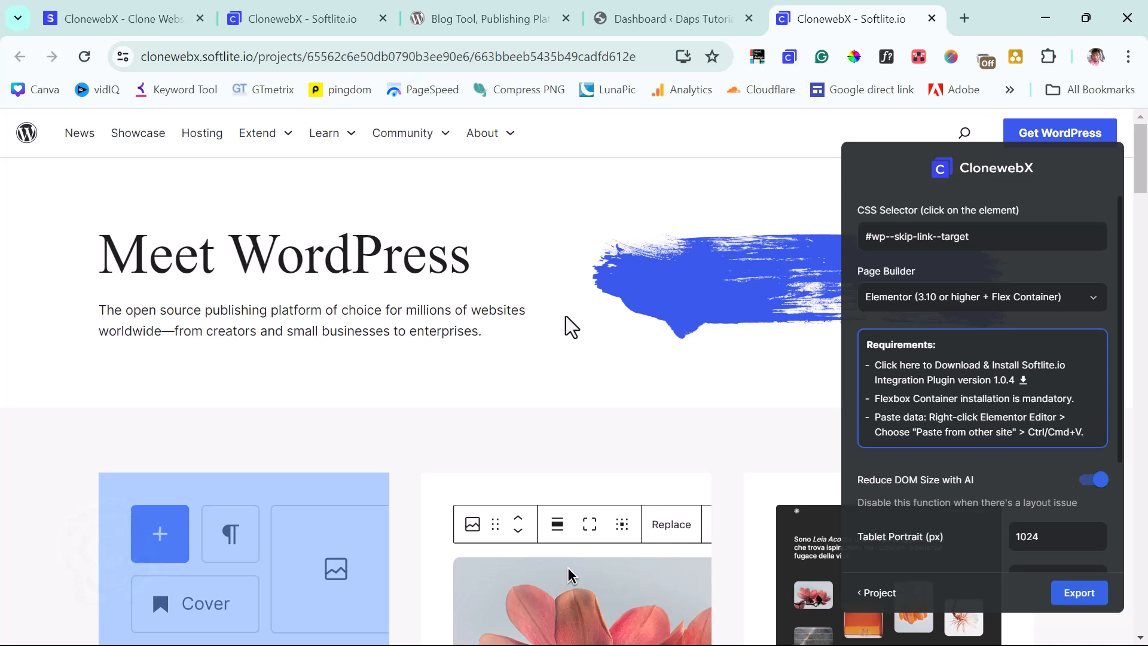
click(967, 236)
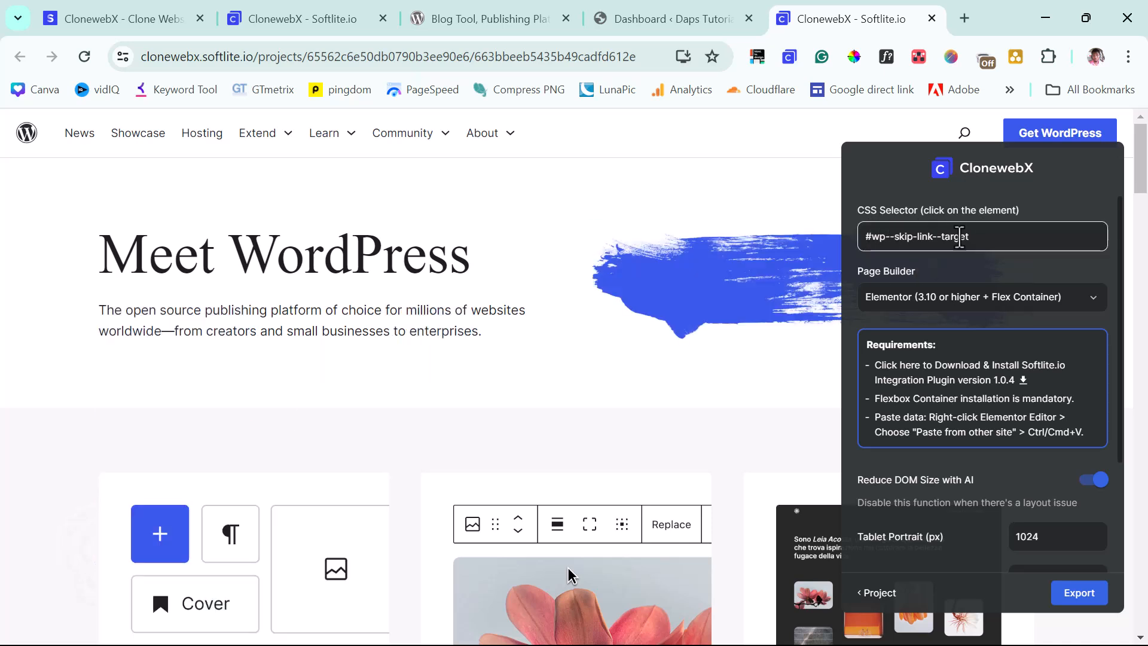
- Set the page builder to Breakdance and export the selected page content
click(985, 298)
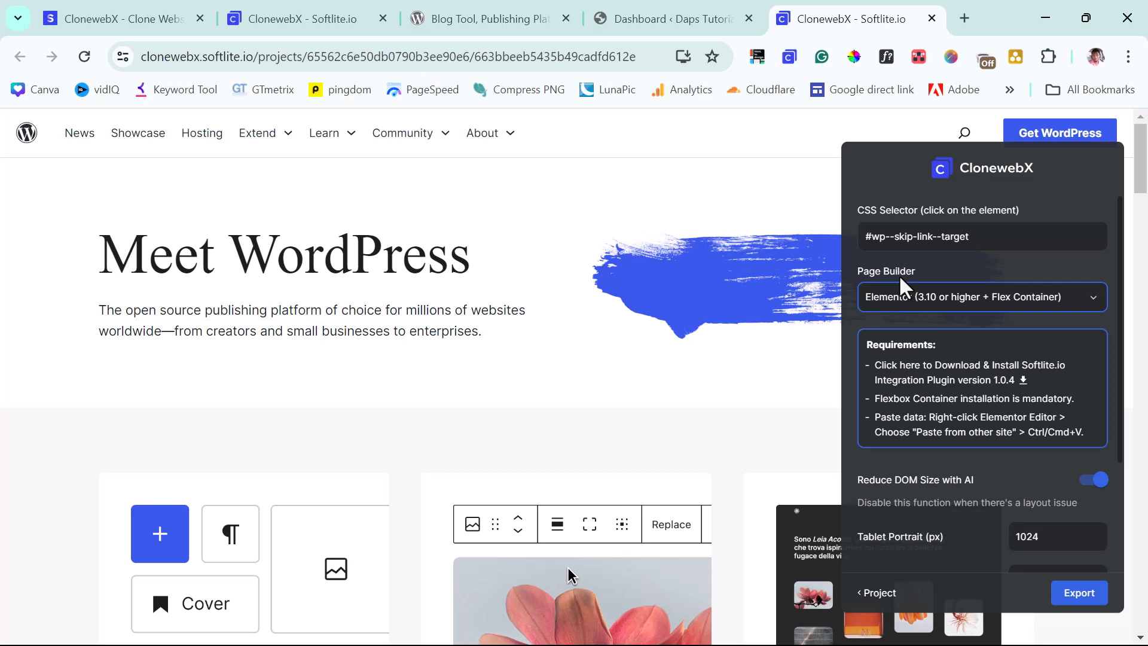
click(974, 293)
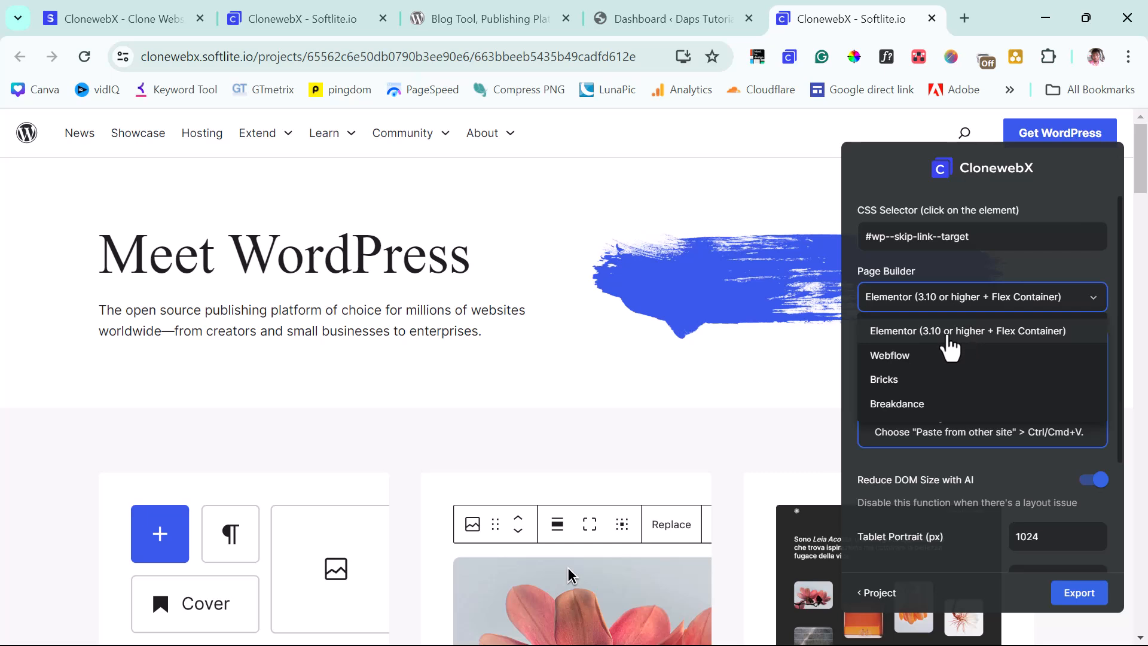
click(900, 412)
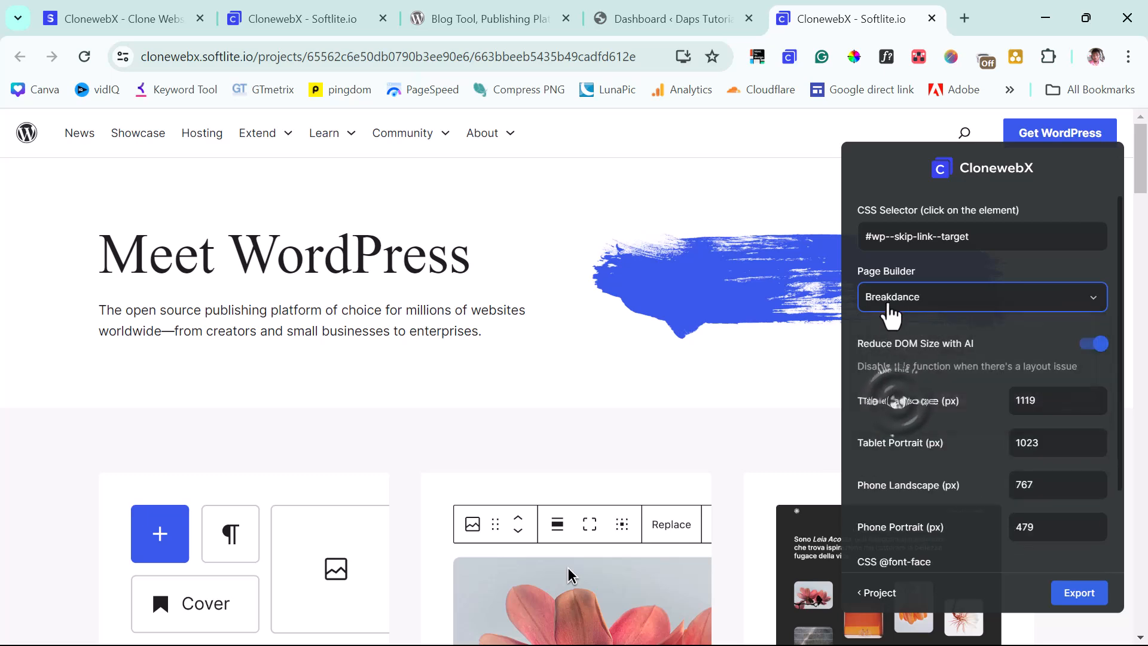
scroll(1016, 317, down, 2)
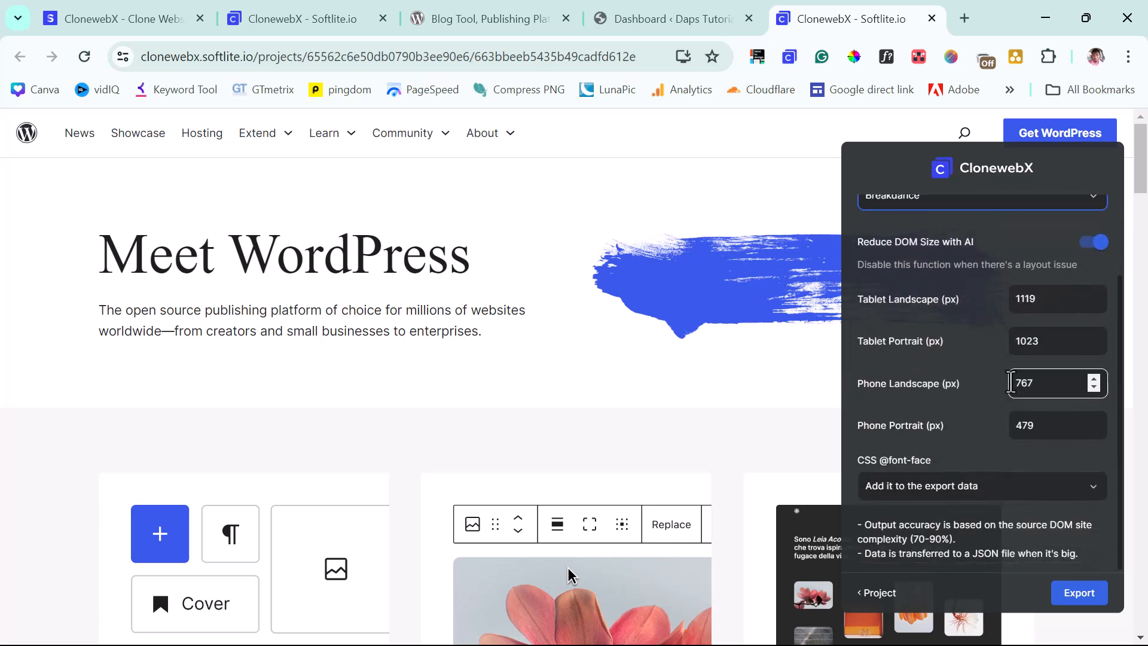
click(1076, 596)
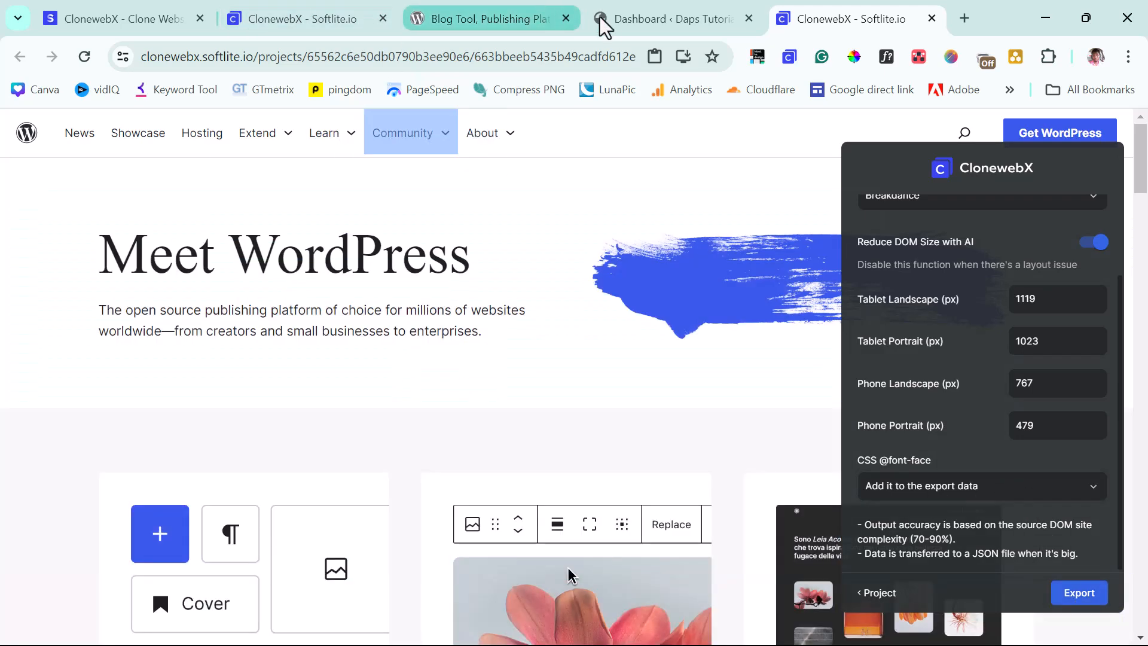
- Switch to the WordPress dashboard, and create and publish a new page titled "Wordpress"
click(631, 22)
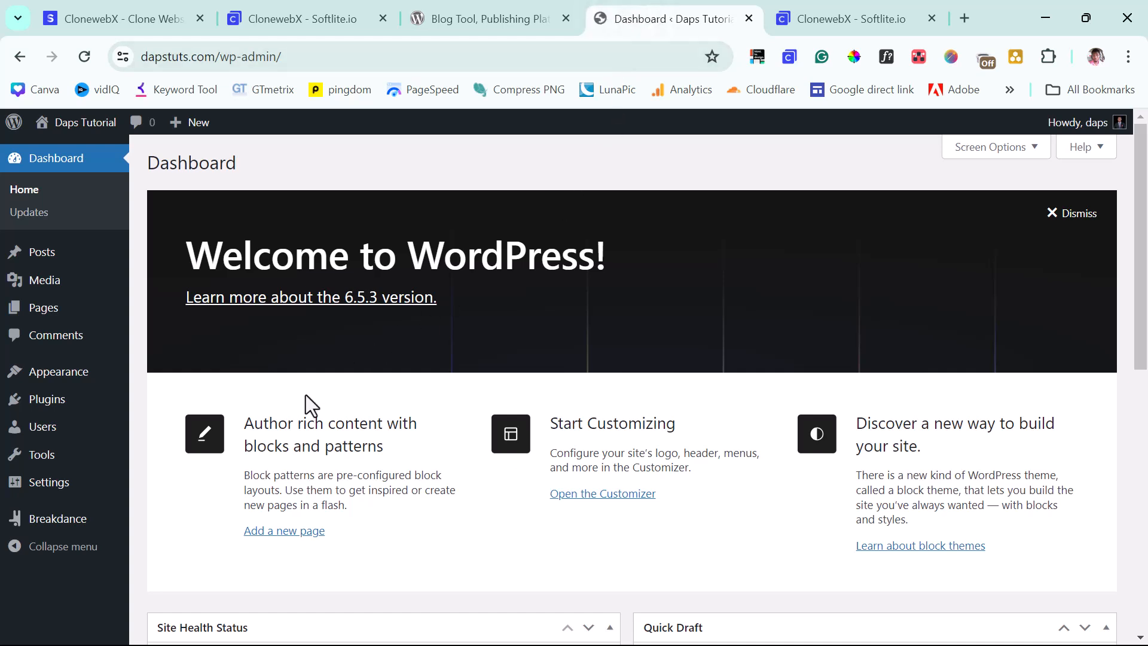
mouse_move(26, 525)
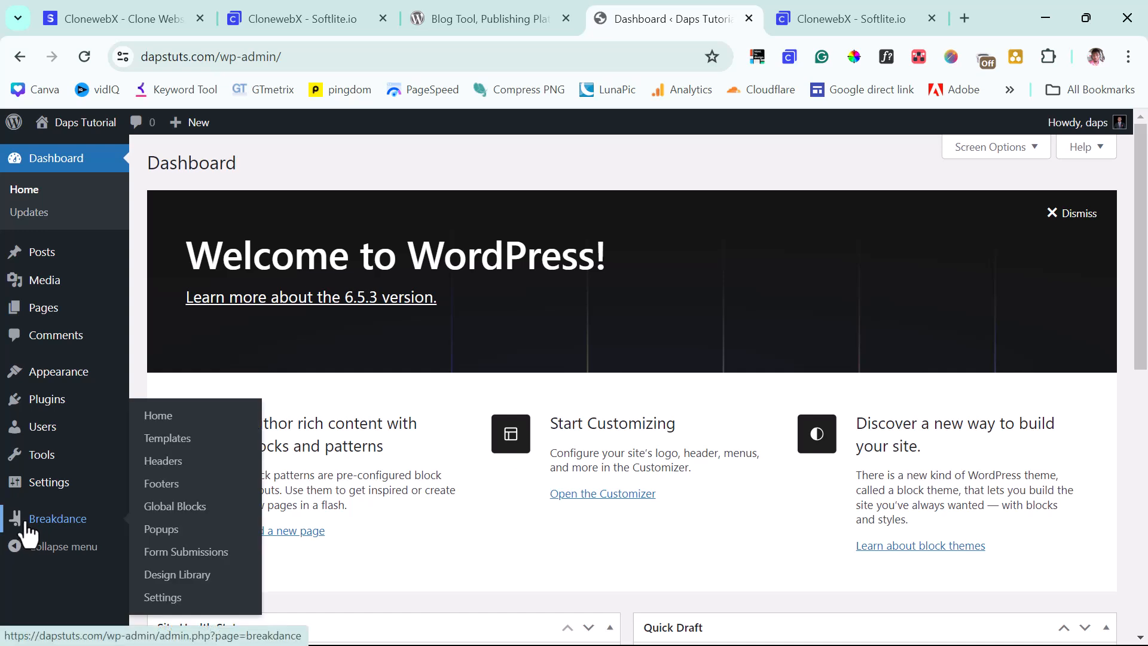
mouse_move(34, 315)
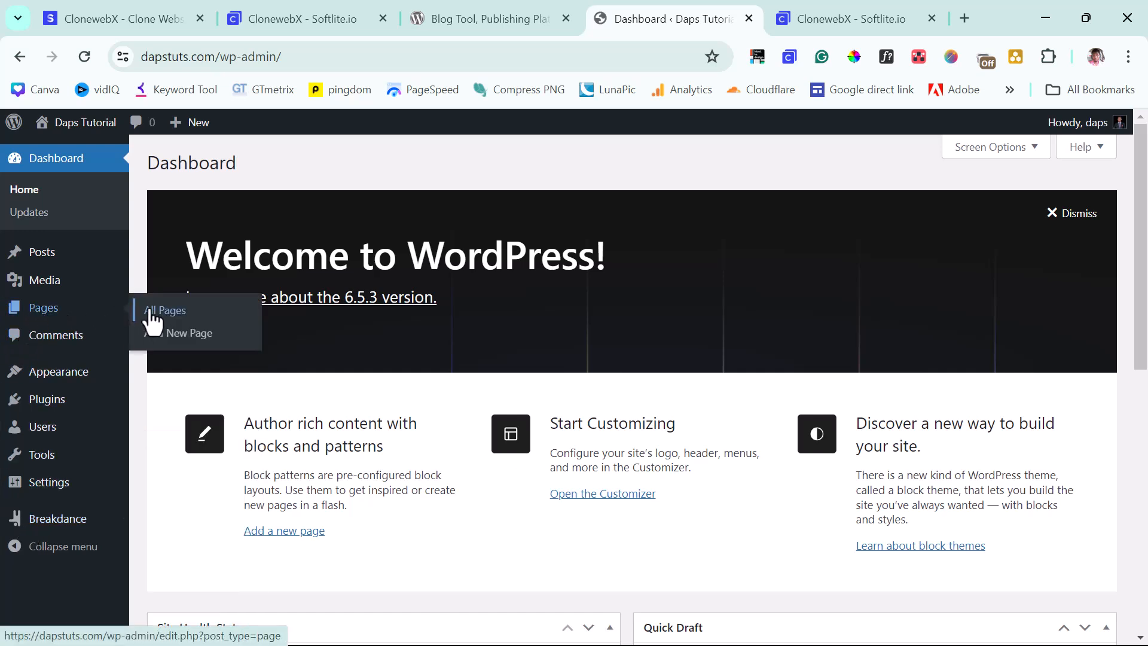
click(170, 332)
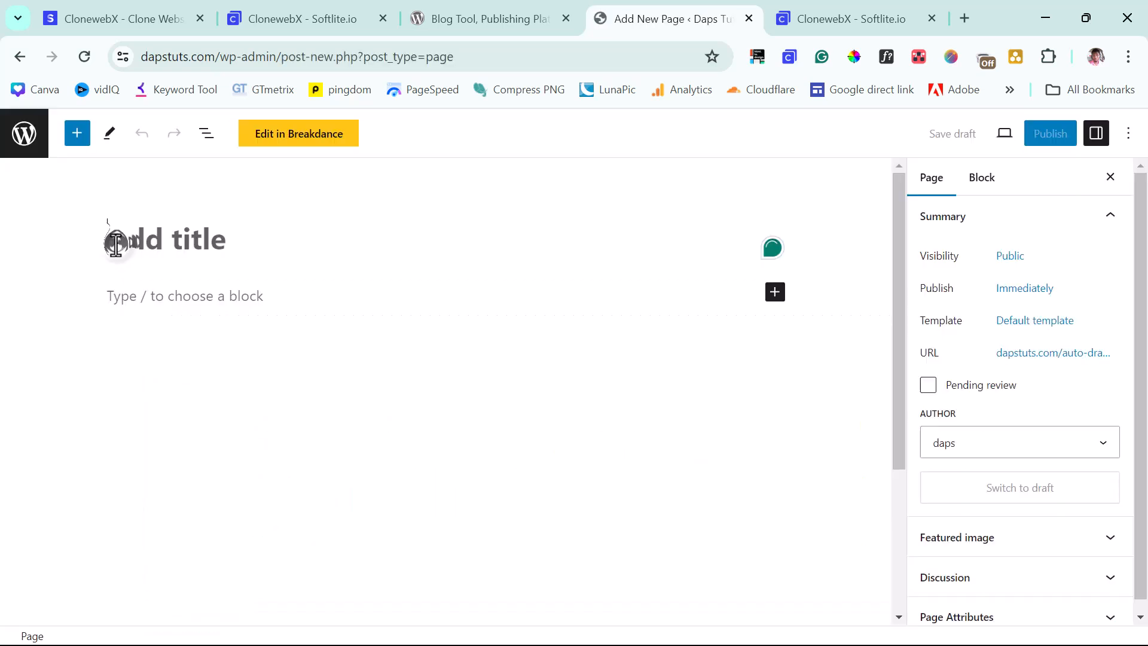
click(116, 242)
text(Wordpre)
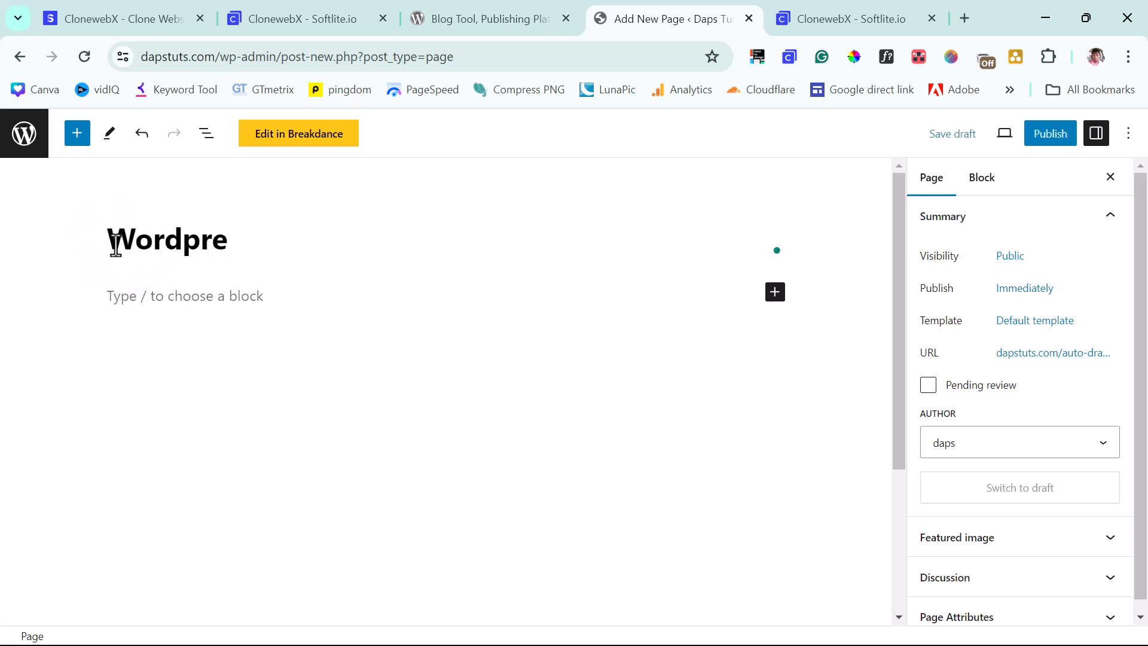
text(ss)
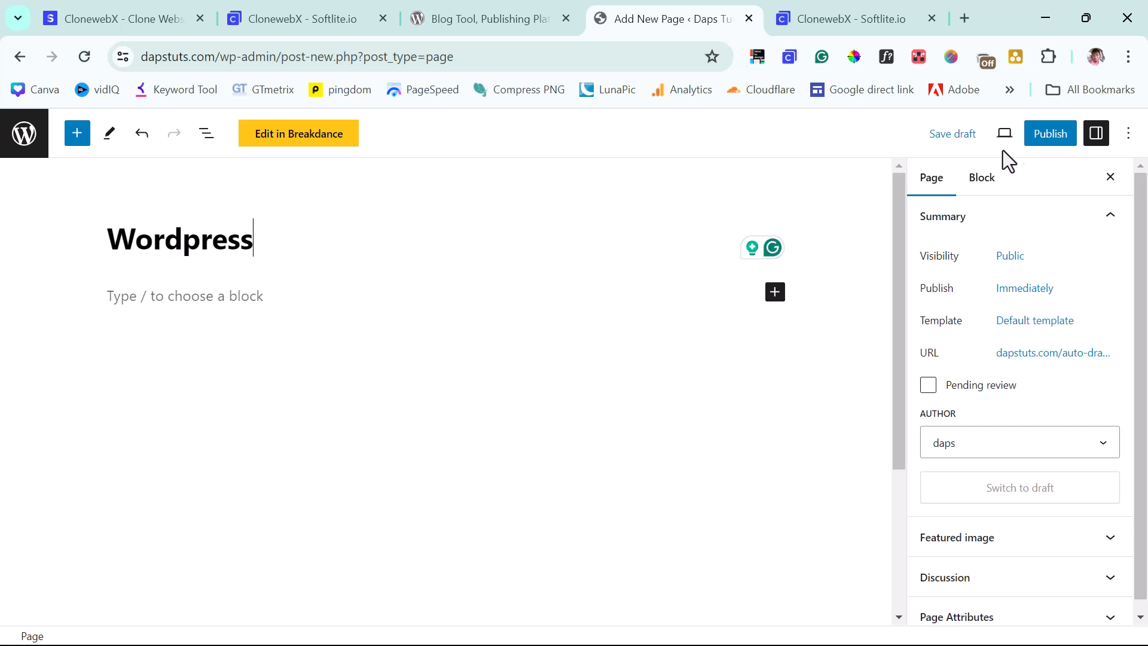
click(1049, 134)
click(1008, 143)
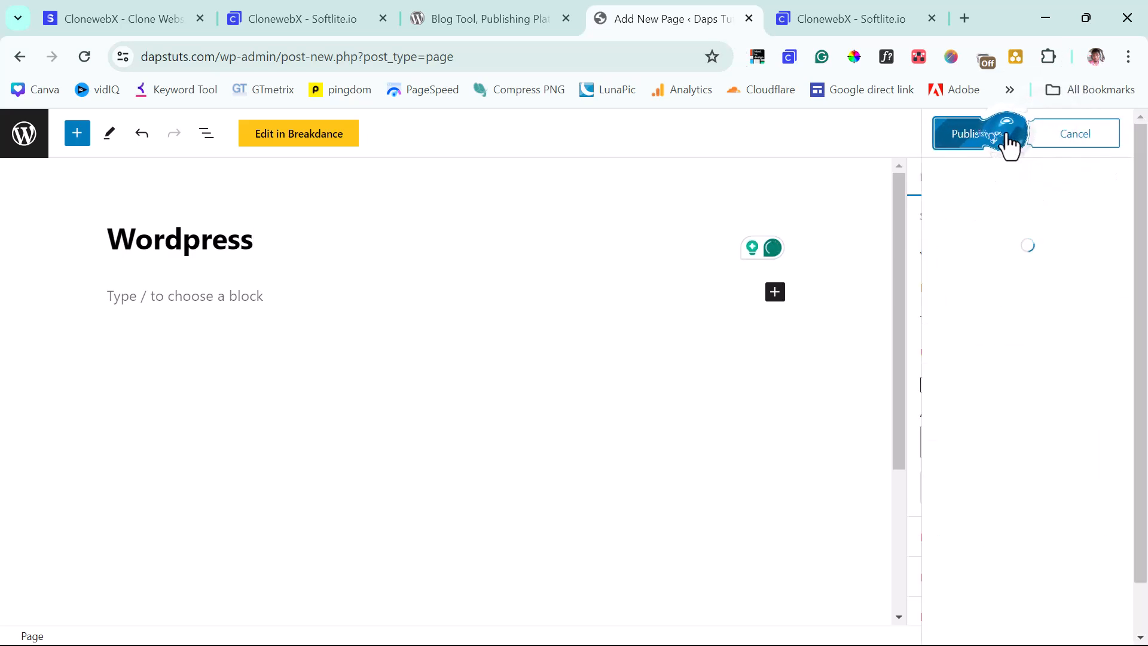
- Open the Wordpress page for editing in Breakdance and paste the exported ClonewebX data onto the empty canvas
click(293, 138)
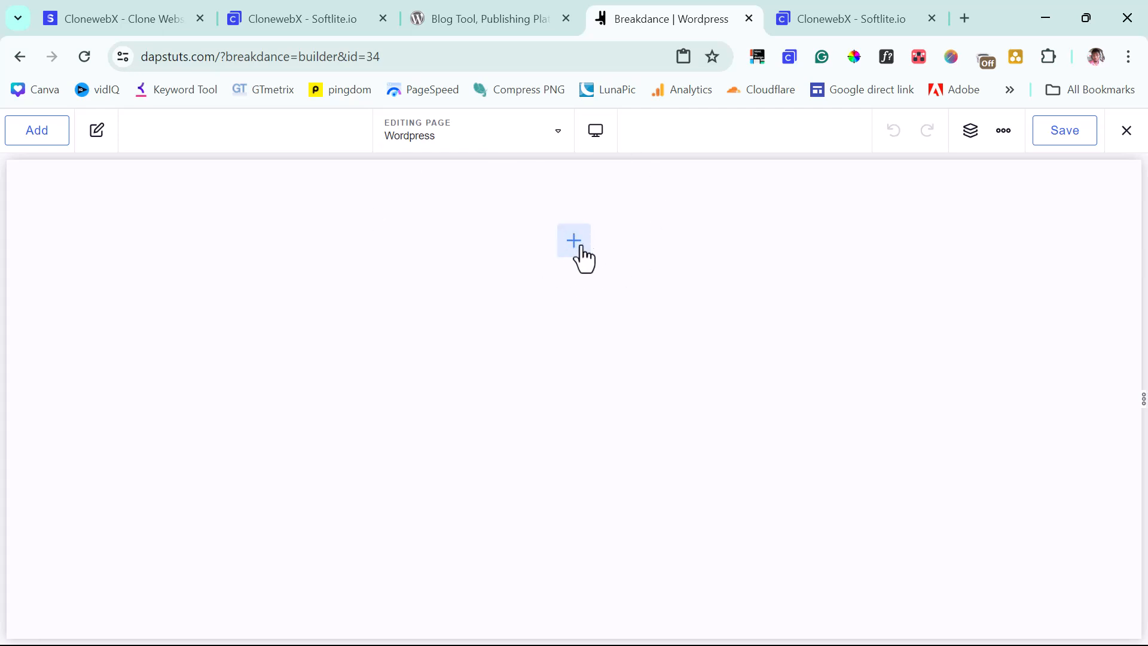
right_click(550, 245)
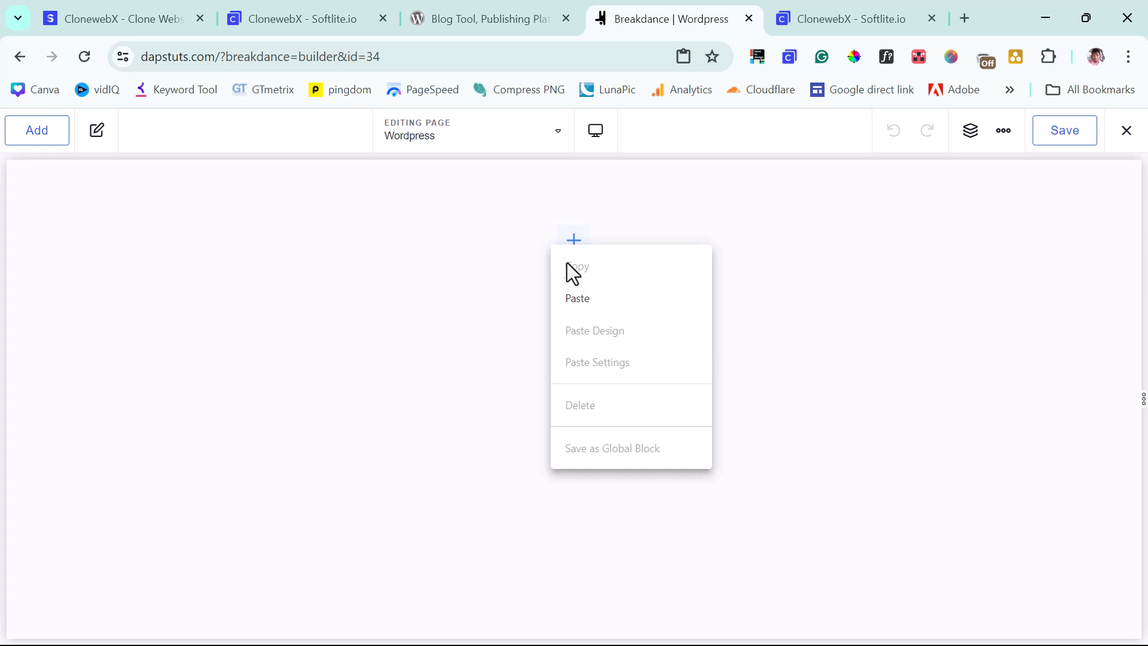
click(584, 300)
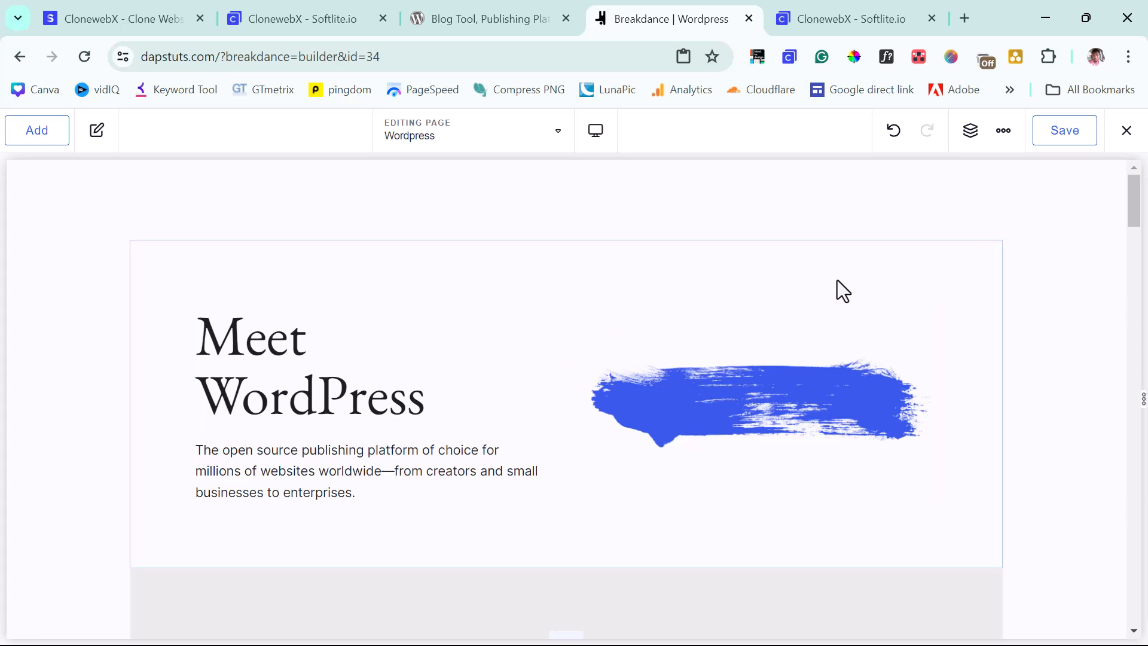
- Examine the pasted layout from the Meet WordPress hero down to the Get started section and back
scroll(836, 280, down, 6)
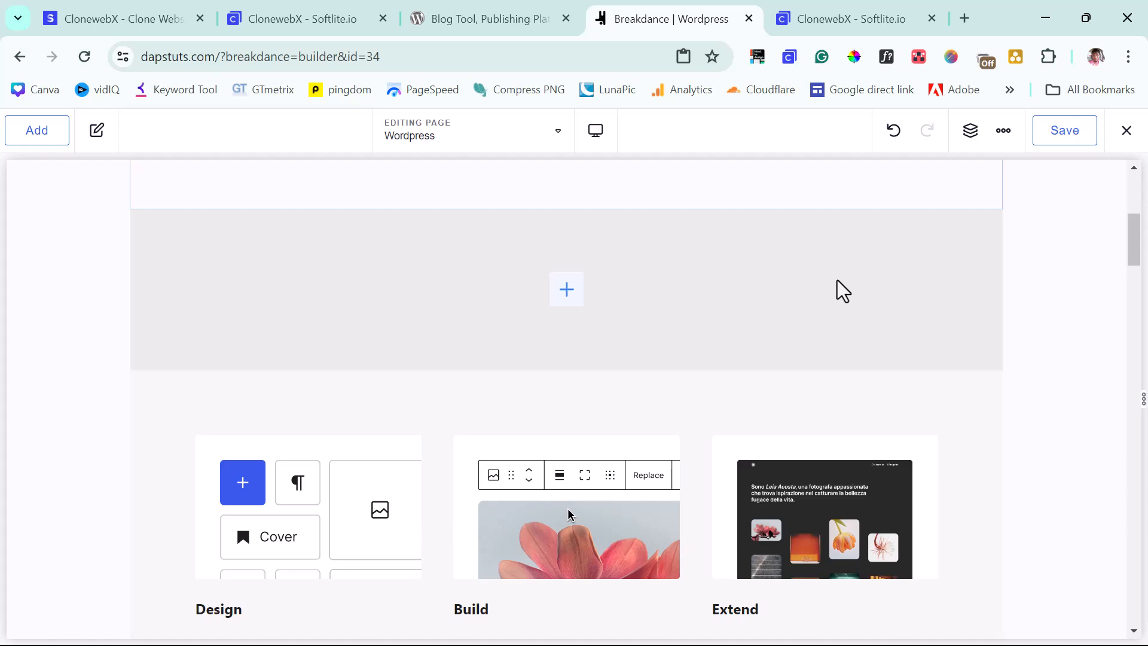
scroll(836, 280, down, 7)
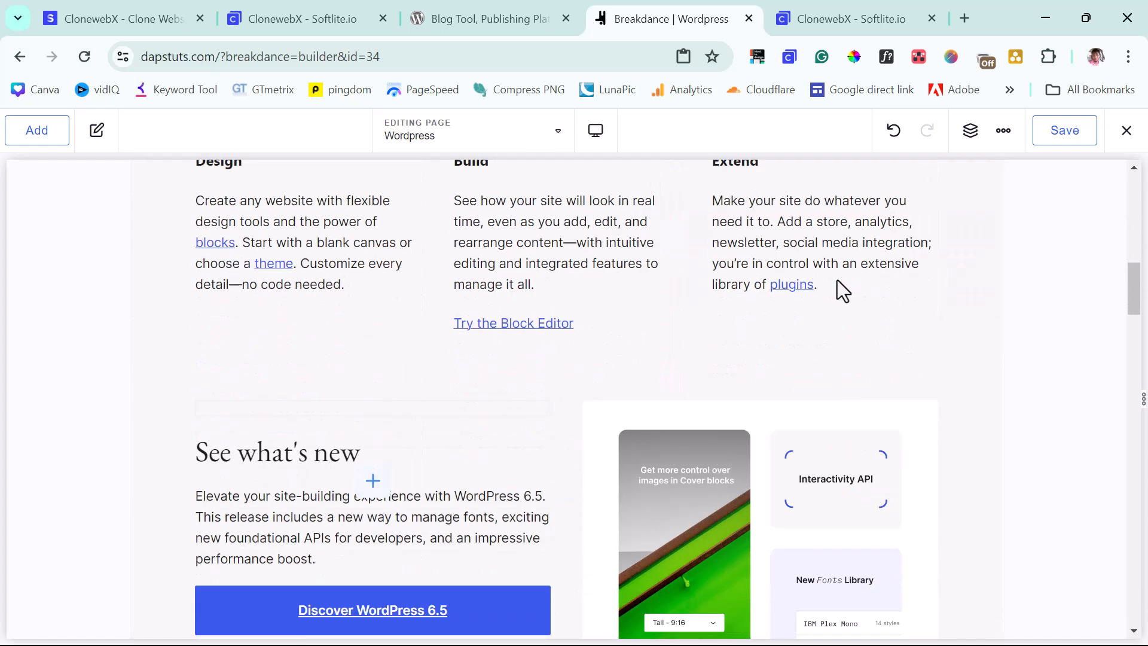
scroll(837, 280, down, 12)
scroll(837, 279, down, 20)
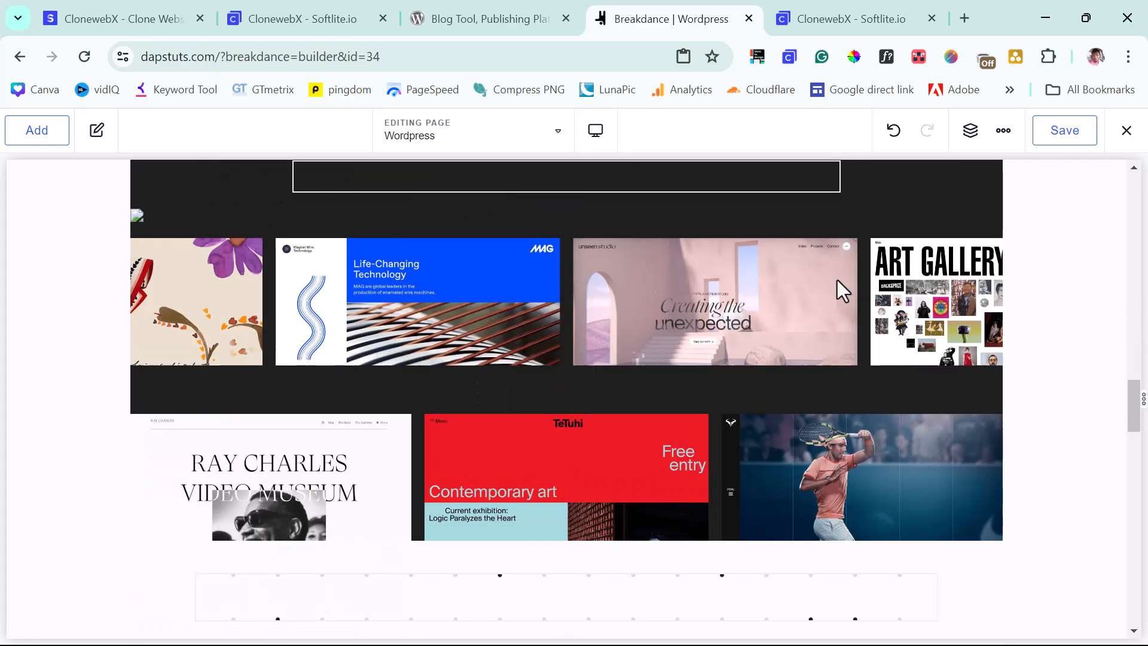
scroll(837, 280, down, 9)
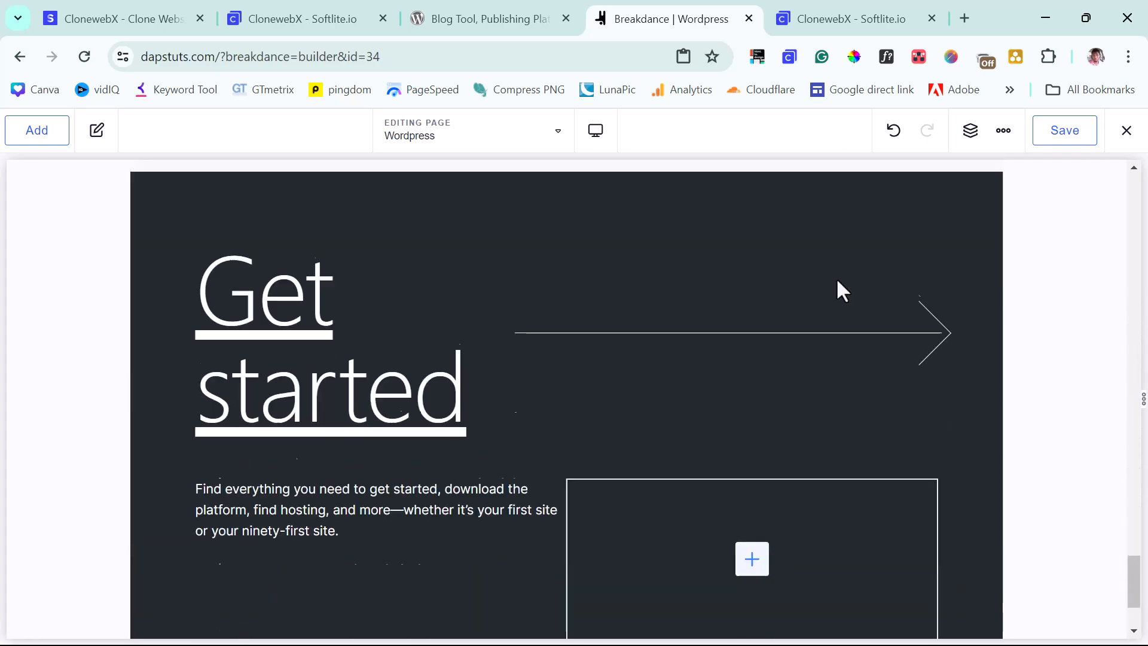
scroll(837, 279, up, 20)
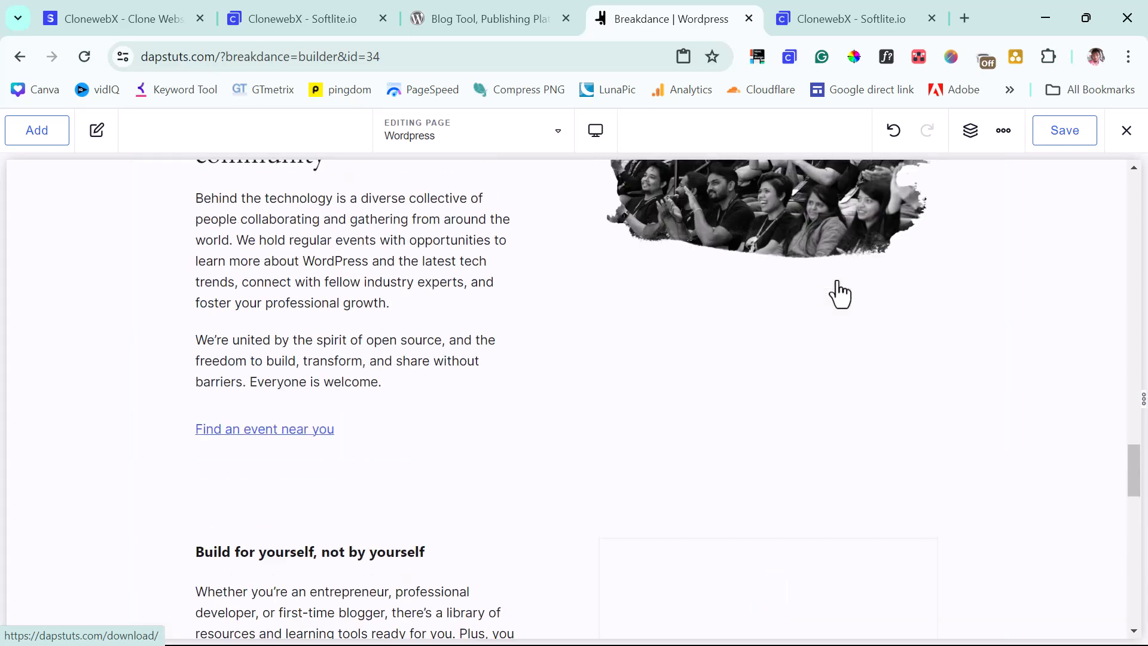
scroll(841, 476, up, 2)
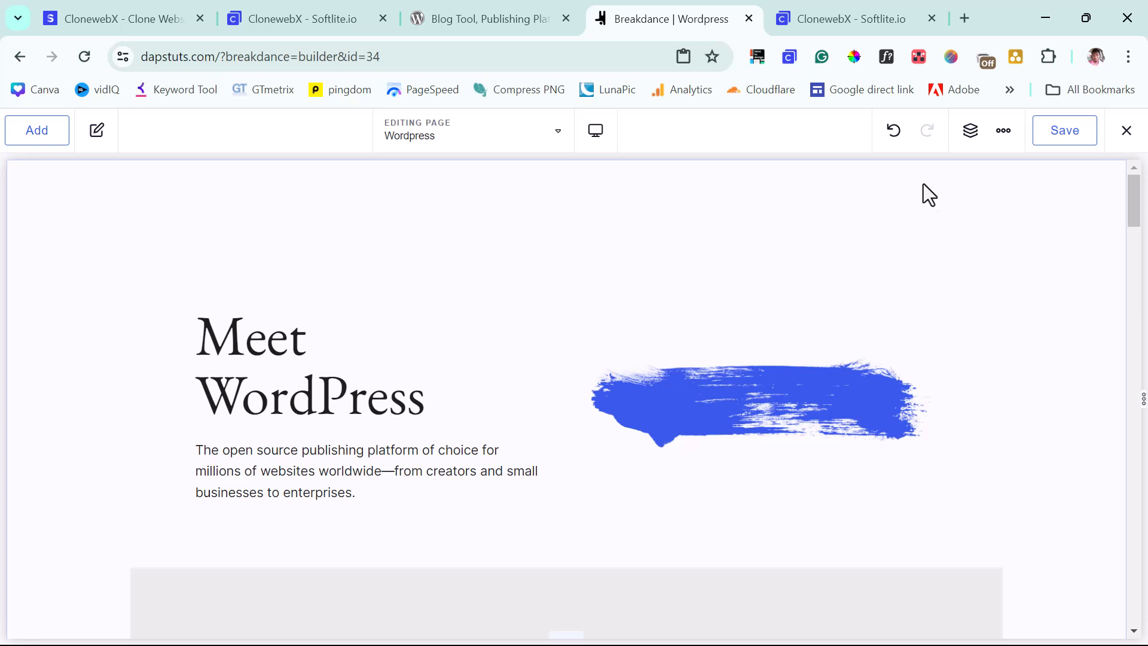
- Select the outermost Section in the page structure and set its width to Full
click(968, 133)
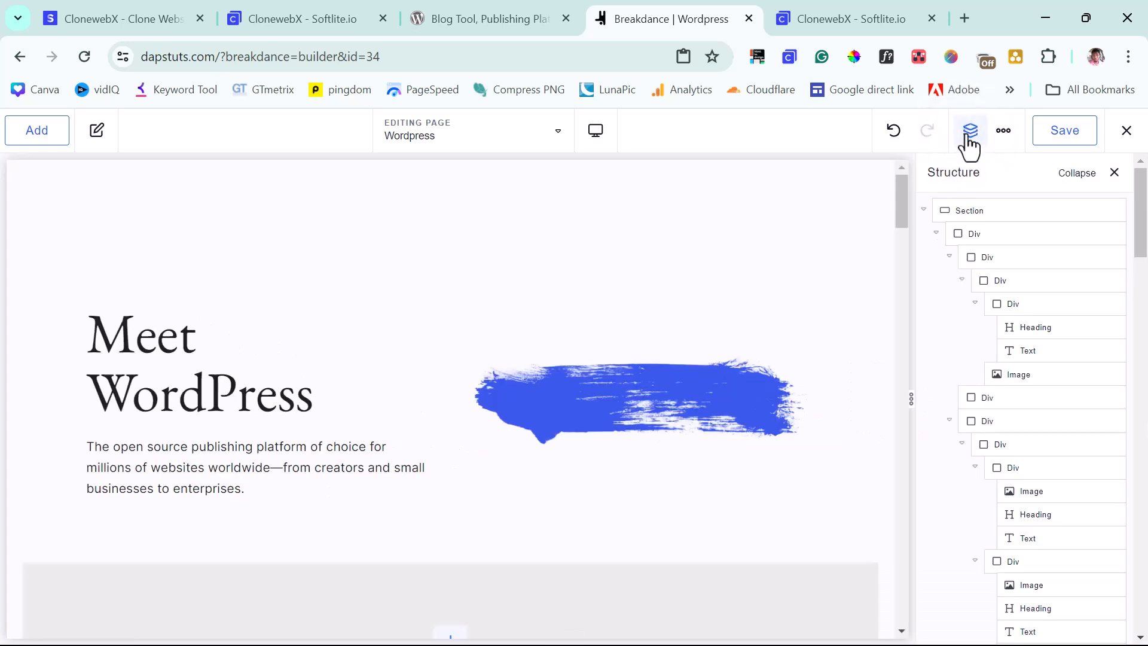
click(976, 207)
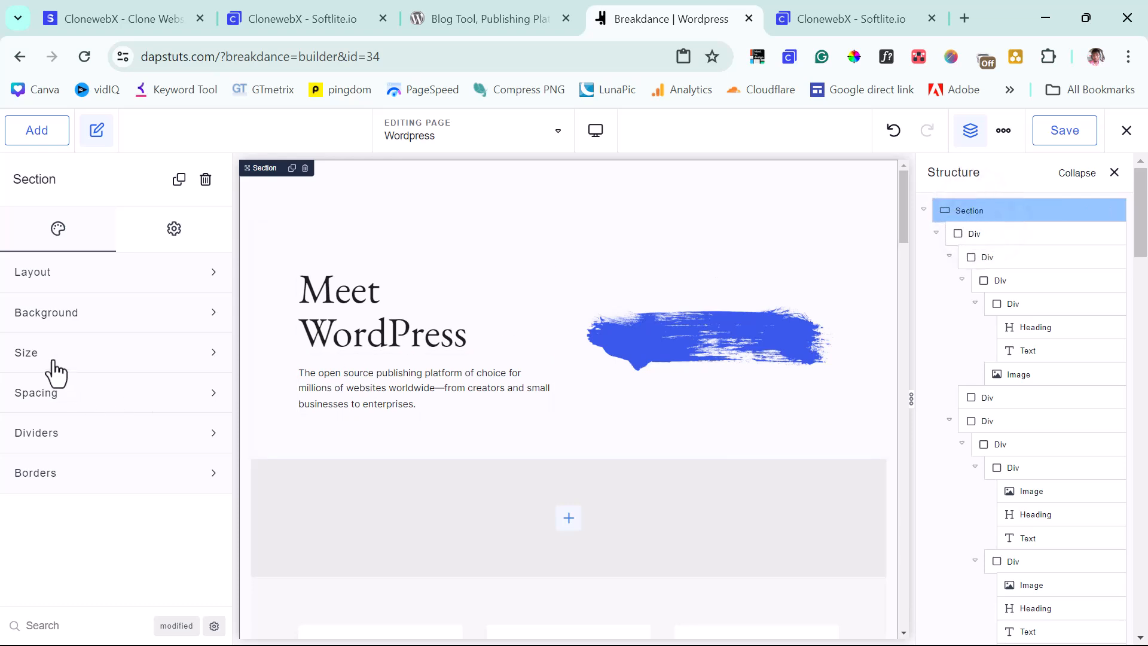
click(51, 358)
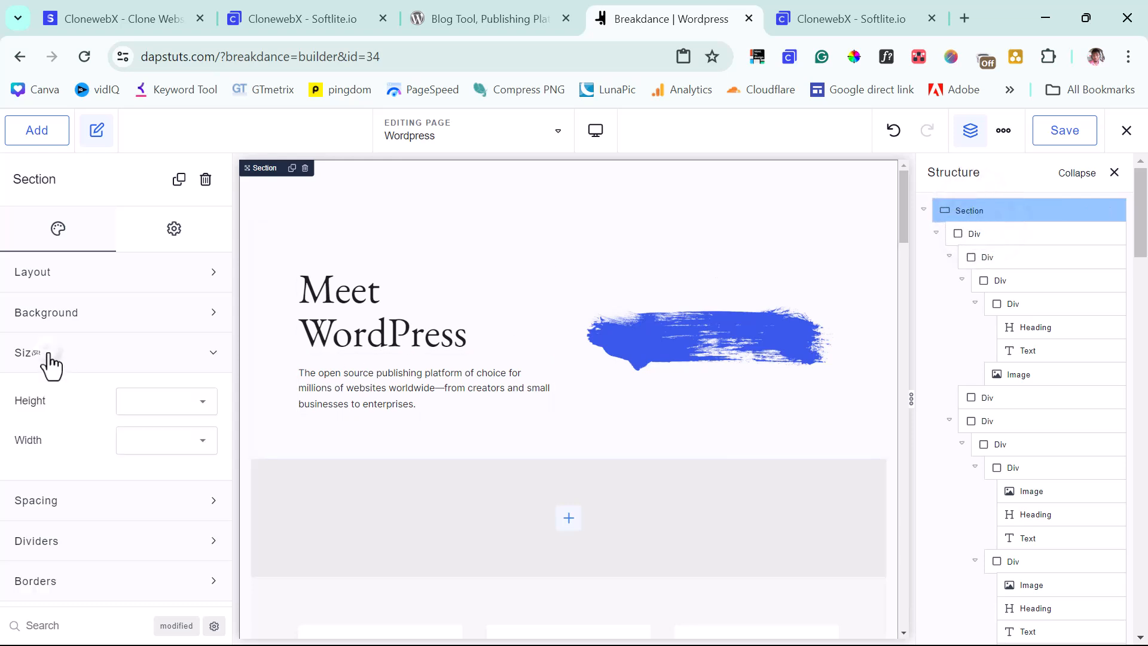
click(167, 458)
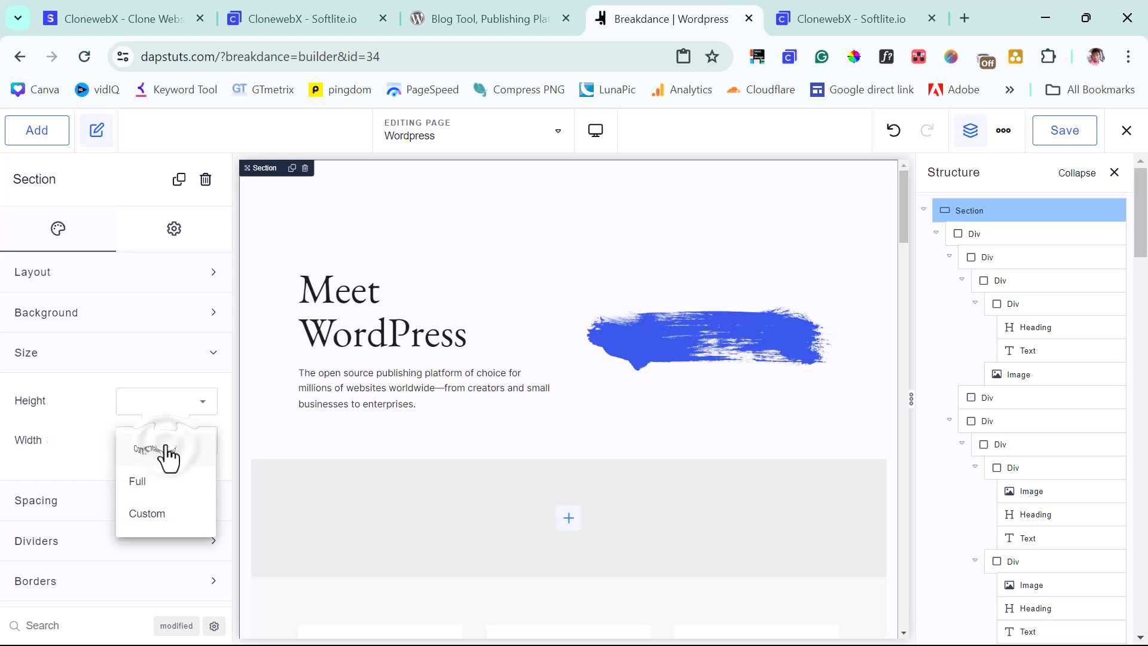
click(144, 495)
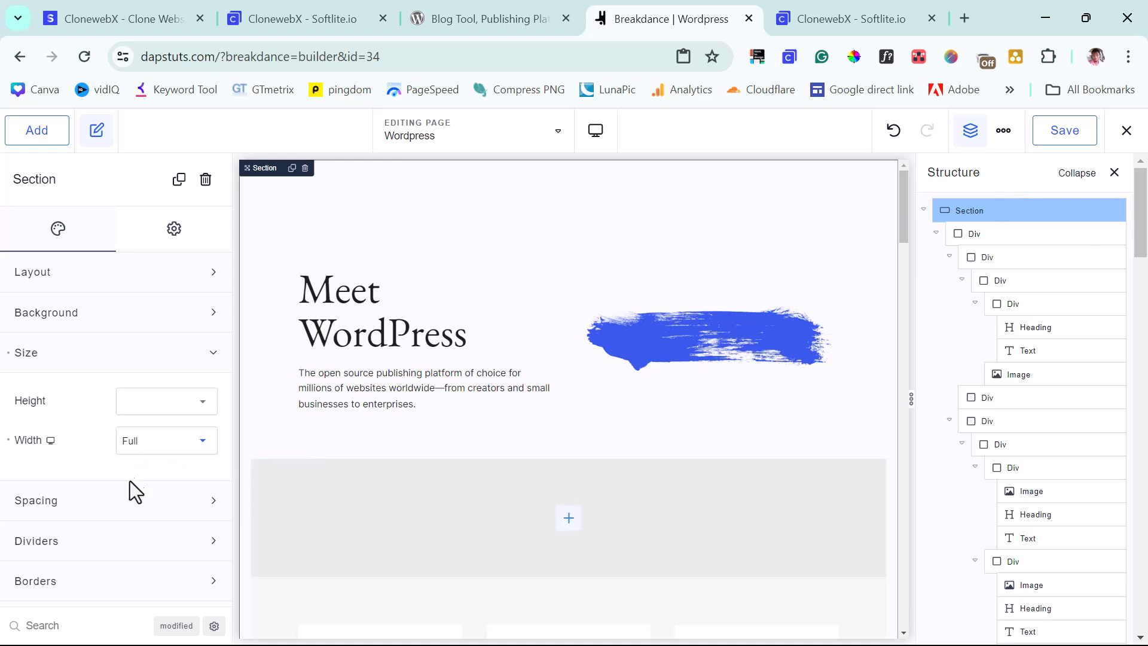
- Set the Section's padding to 0 px on all four sides
click(123, 512)
scroll(123, 513, down, 1)
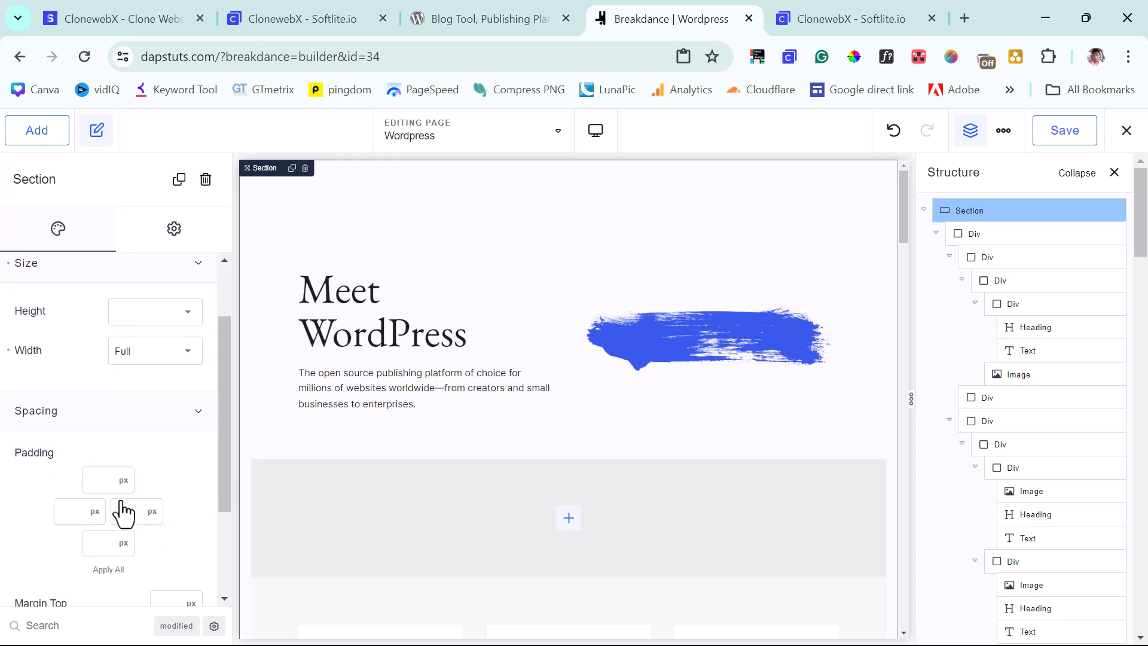
click(98, 484)
text(0)
click(129, 509)
text(0)
click(72, 509)
text(0)
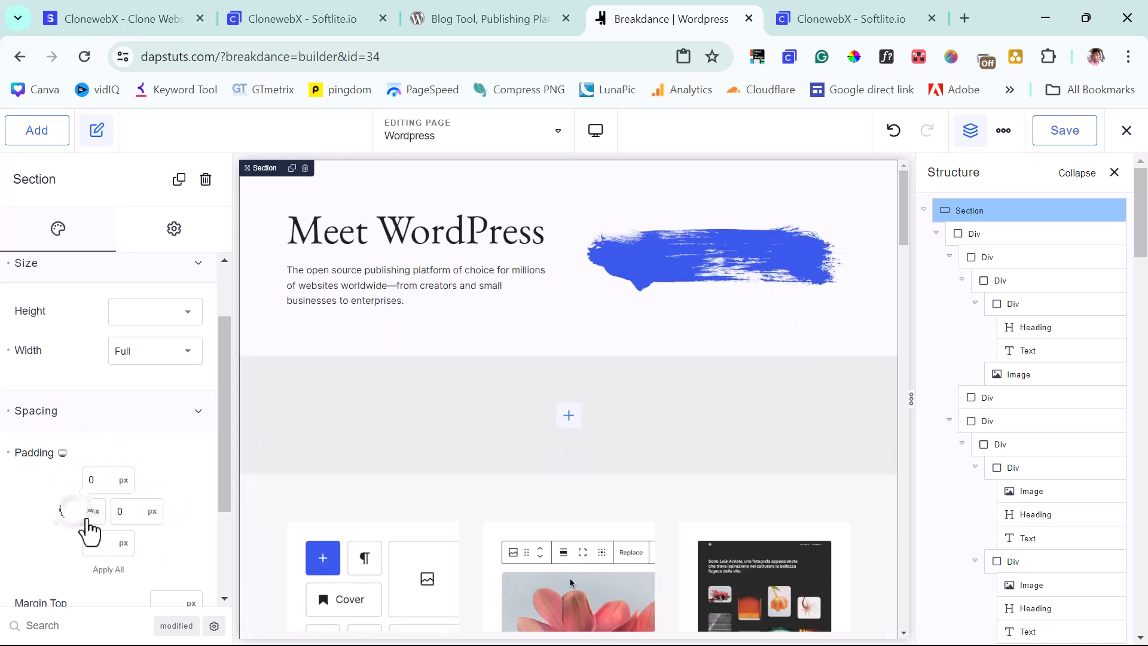
click(95, 542)
text(0)
scroll(120, 433, down, 3)
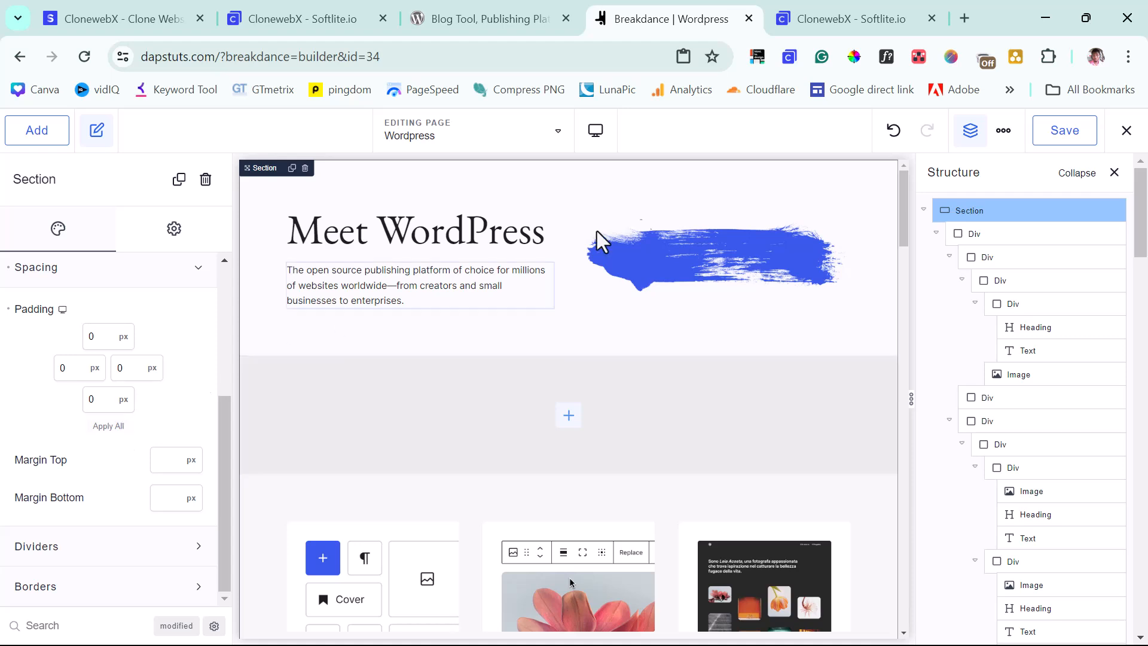
- Save the page and exit the builder to the frontend to check the cloned homepage
click(1068, 136)
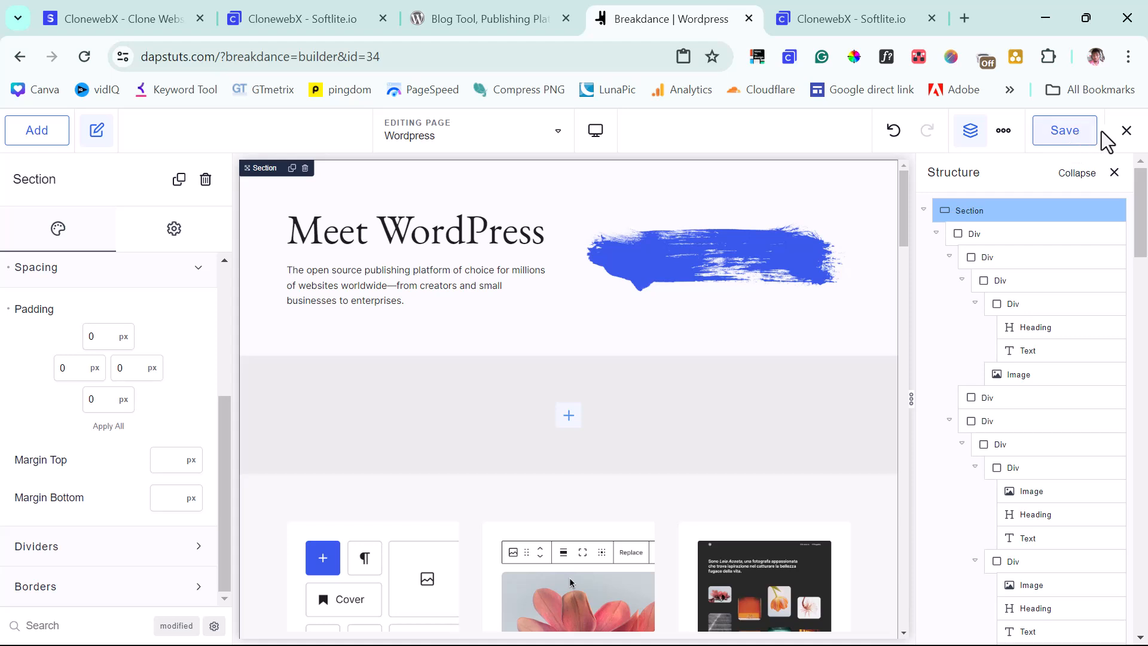
click(1126, 131)
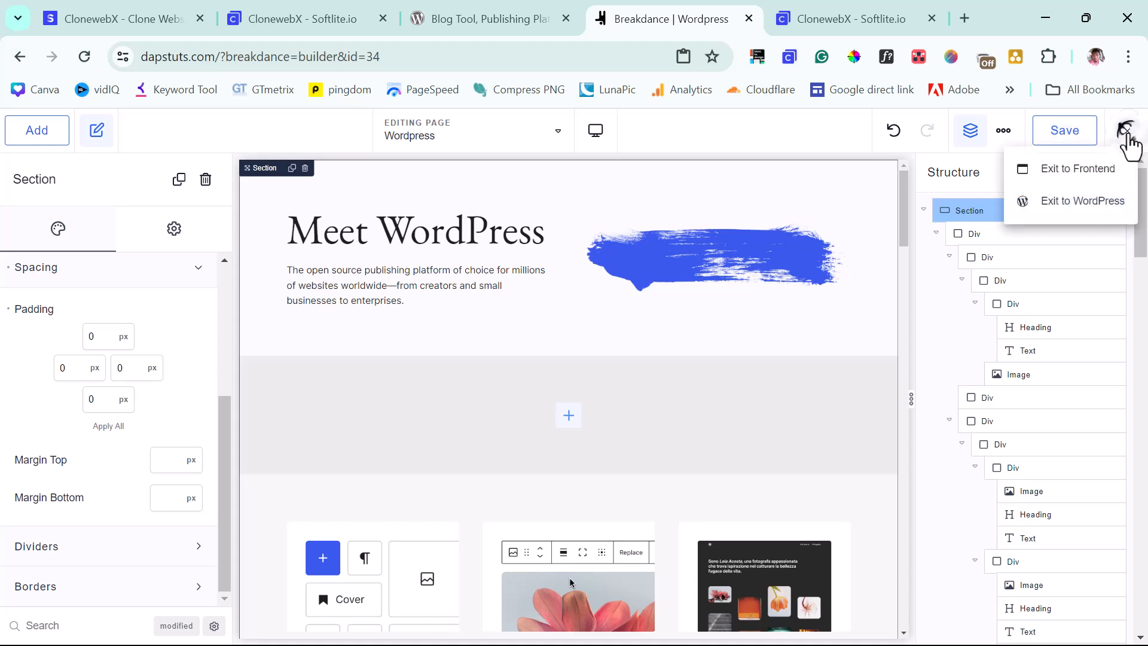
click(1057, 173)
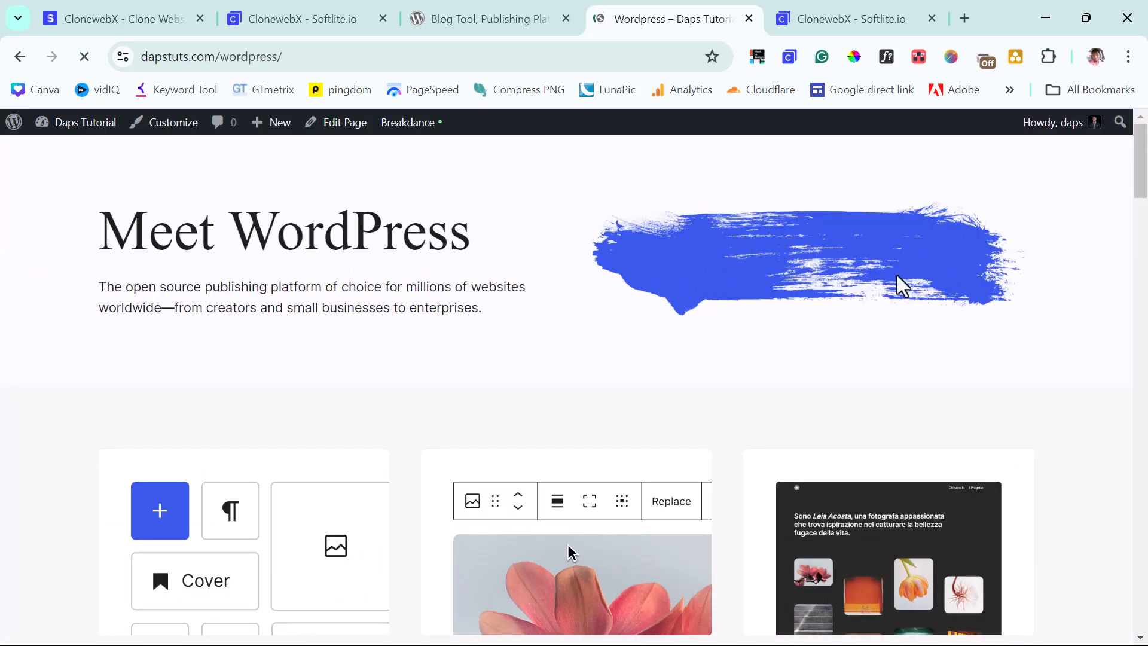
scroll(896, 275, down, 8)
scroll(895, 278, down, 5)
scroll(894, 276, up, 13)
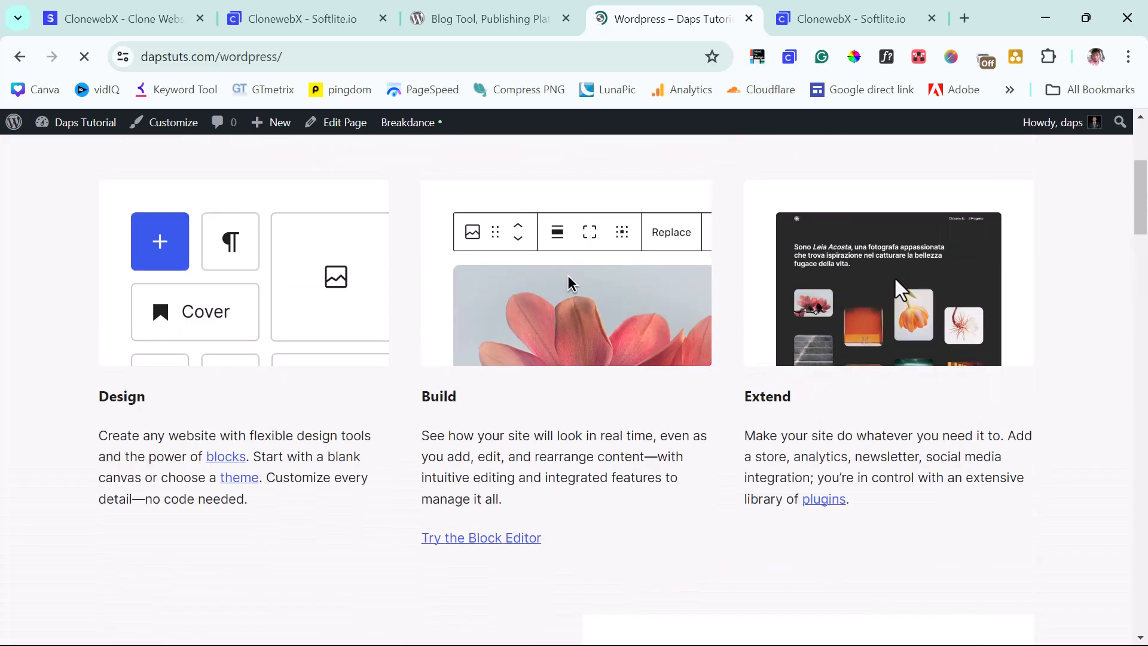
- Compare the cloned page on the frontend with the original WordPress.org homepage, from the hero down to the showcase section
click(494, 20)
scroll(441, 347, up, 5)
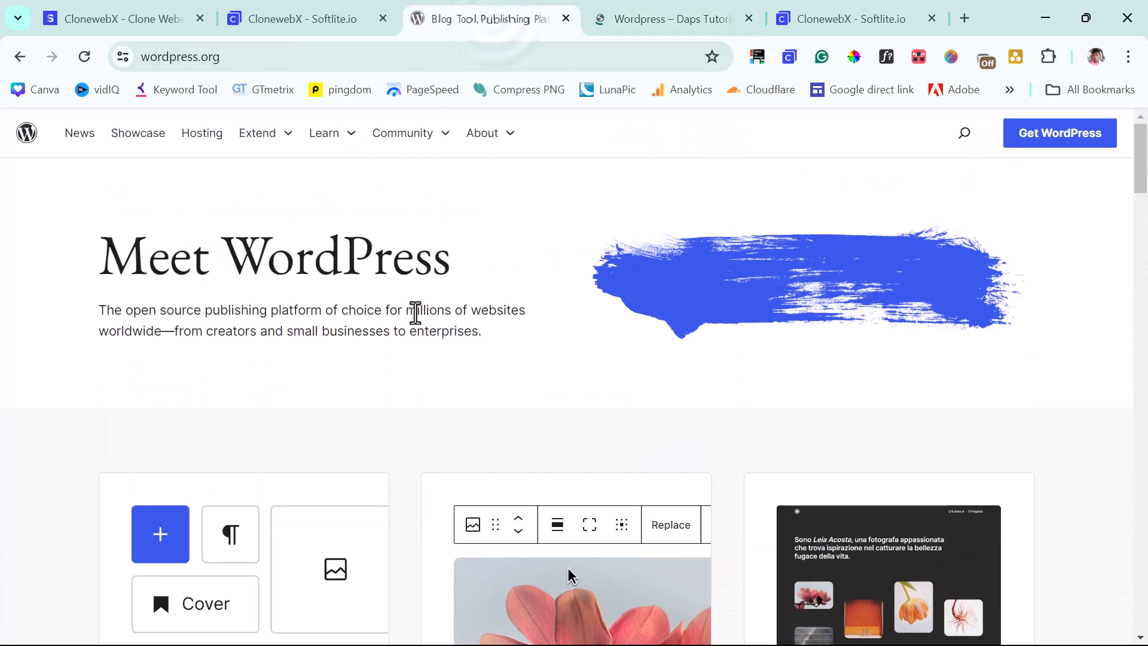
click(654, 26)
scroll(612, 303, down, 20)
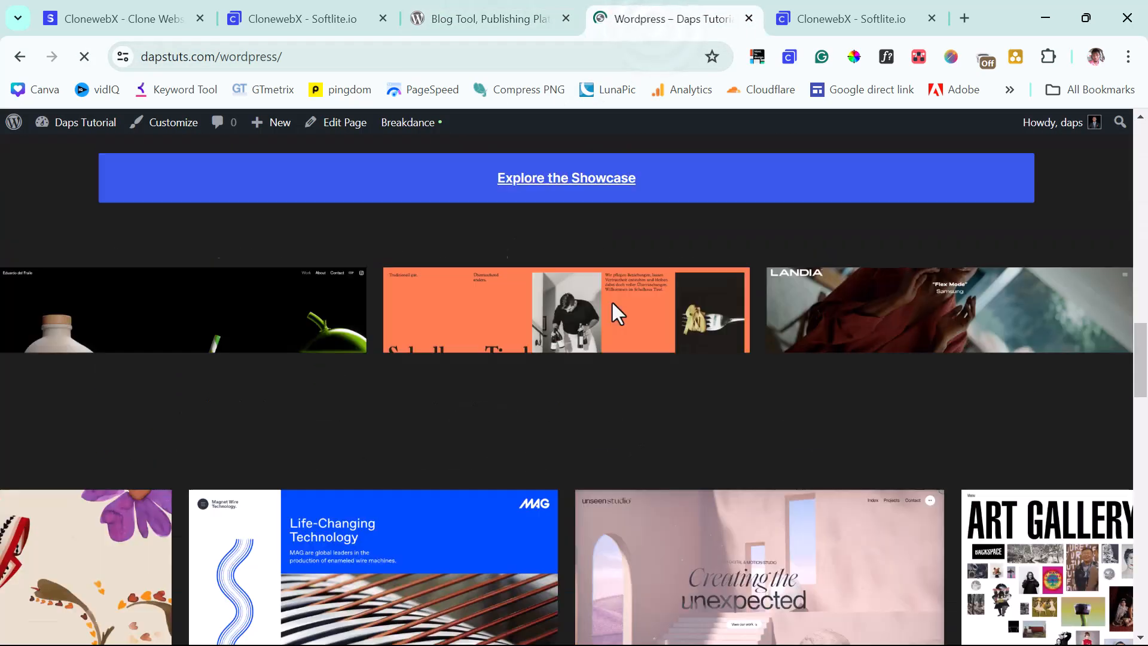
scroll(612, 303, up, 12)
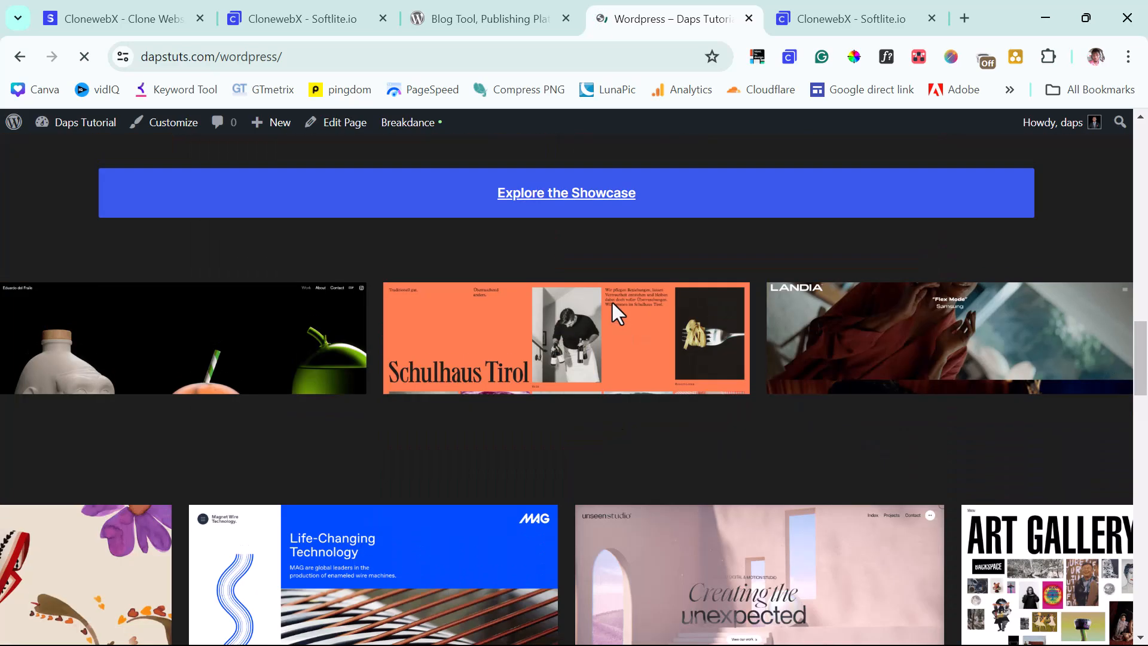
scroll(611, 303, up, 7)
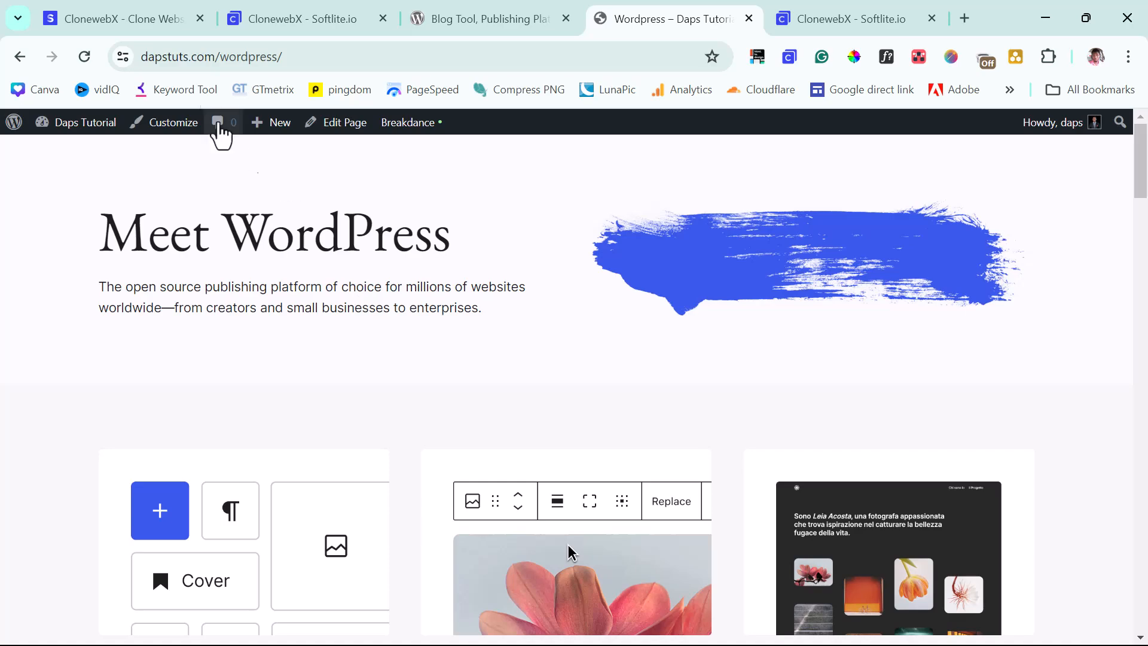
- Examine the header navigation and footer of the original WordPress.org homepage
click(430, 23)
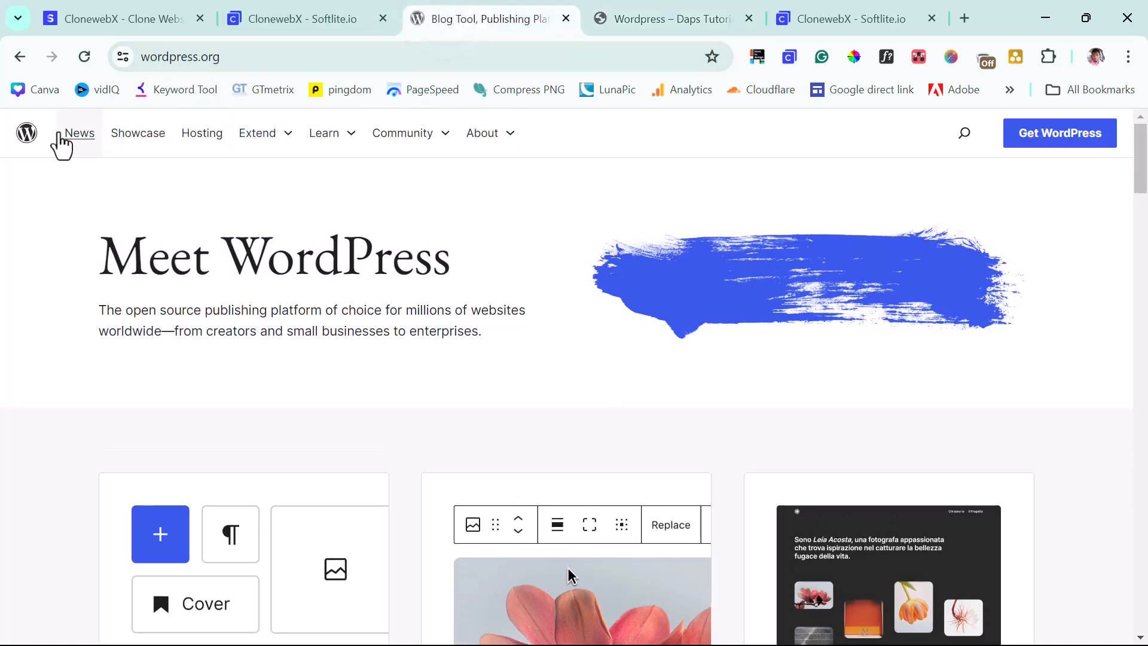
scroll(598, 334, down, 10)
scroll(598, 334, down, 15)
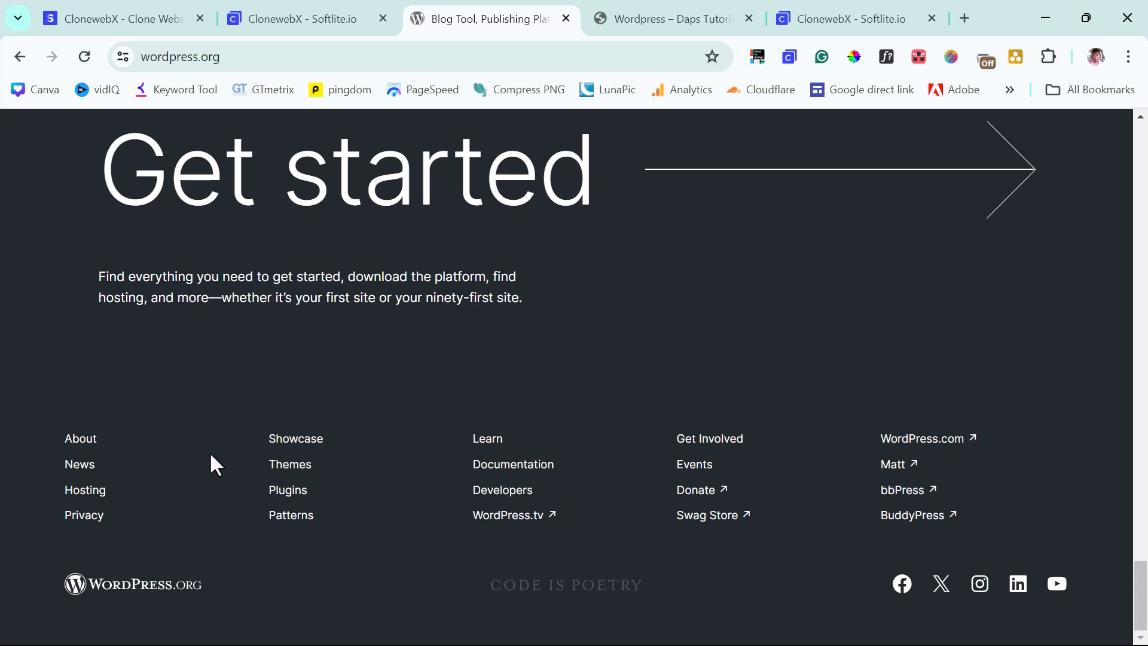
- Return to the cloned site and open the Breakdance Headers list from its WordPress dashboard
click(646, 15)
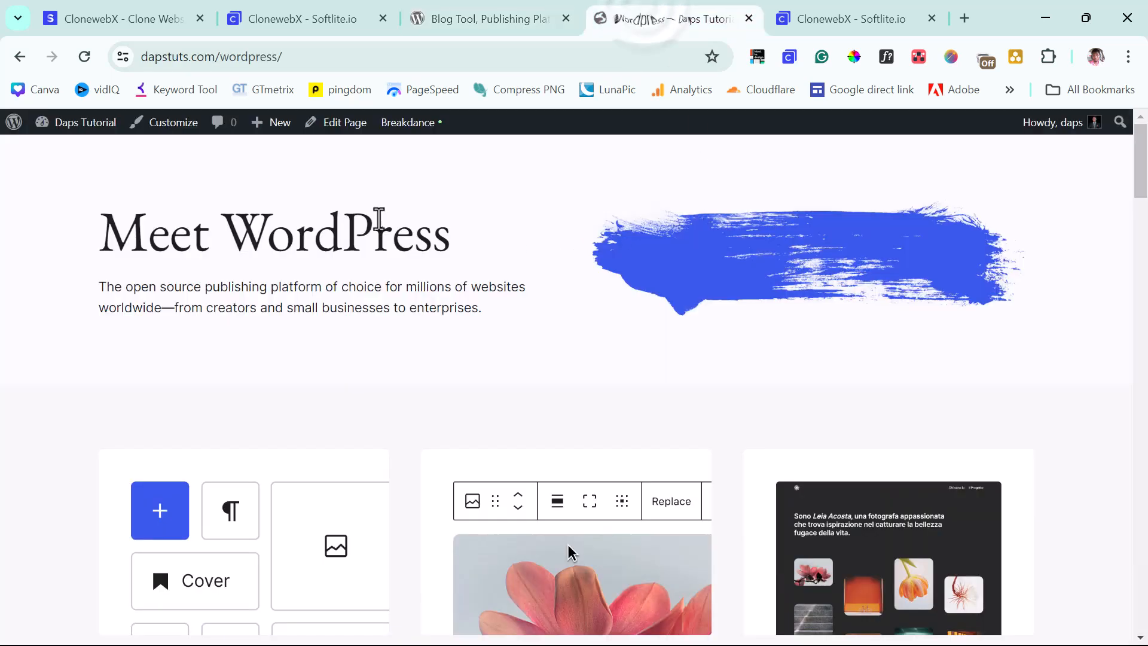
mouse_move(87, 119)
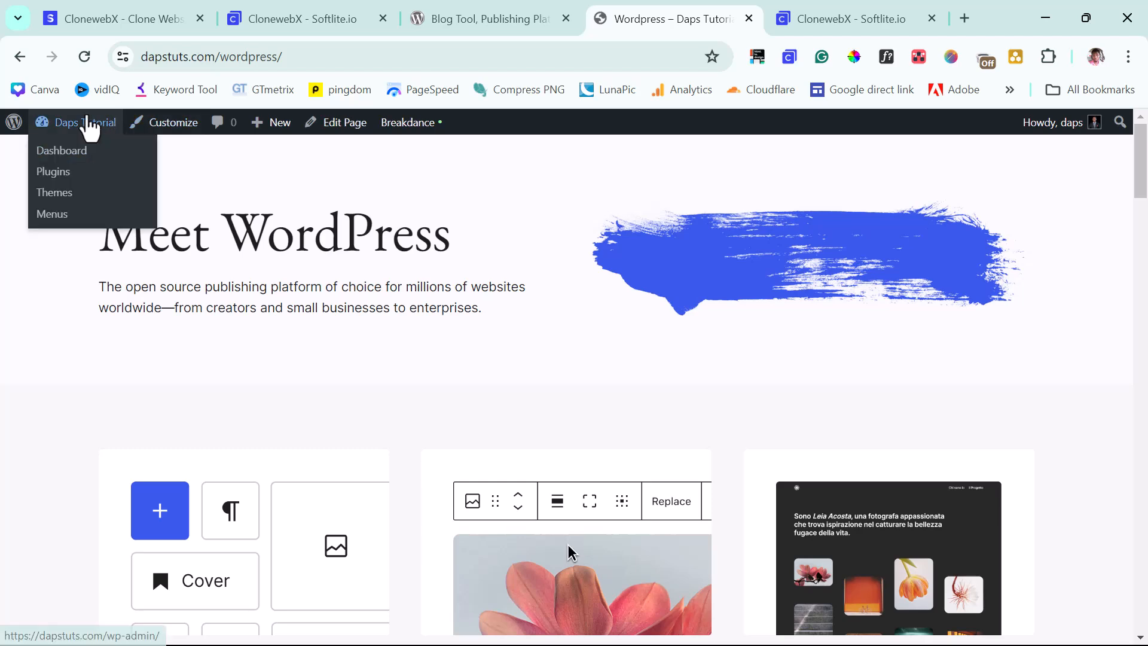
click(65, 155)
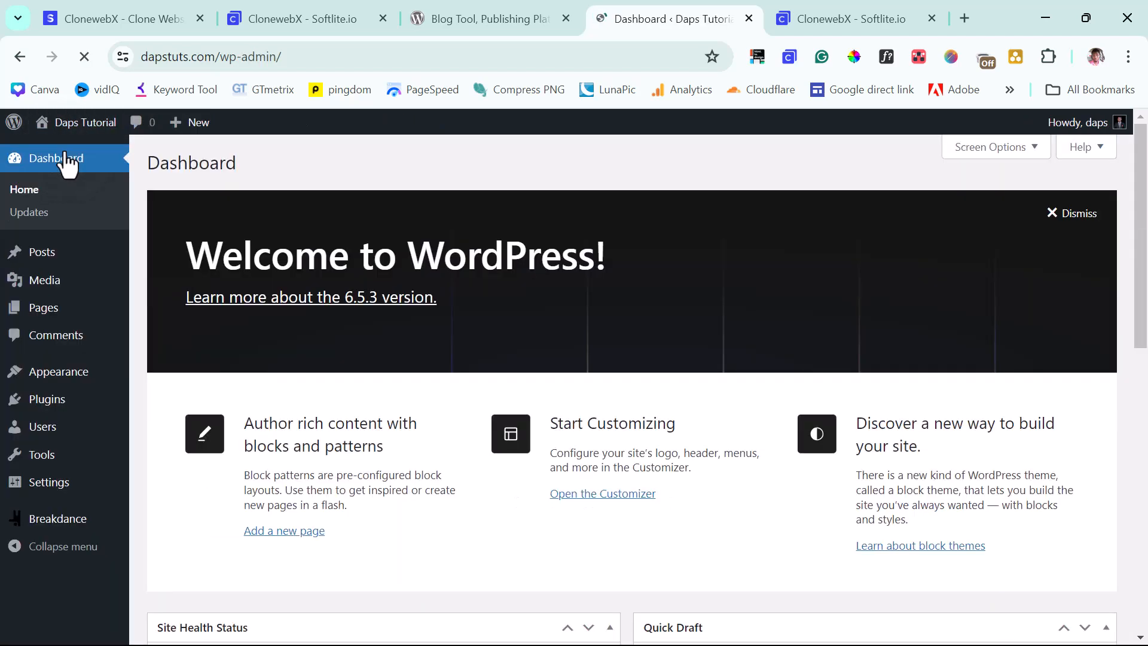
mouse_move(56, 525)
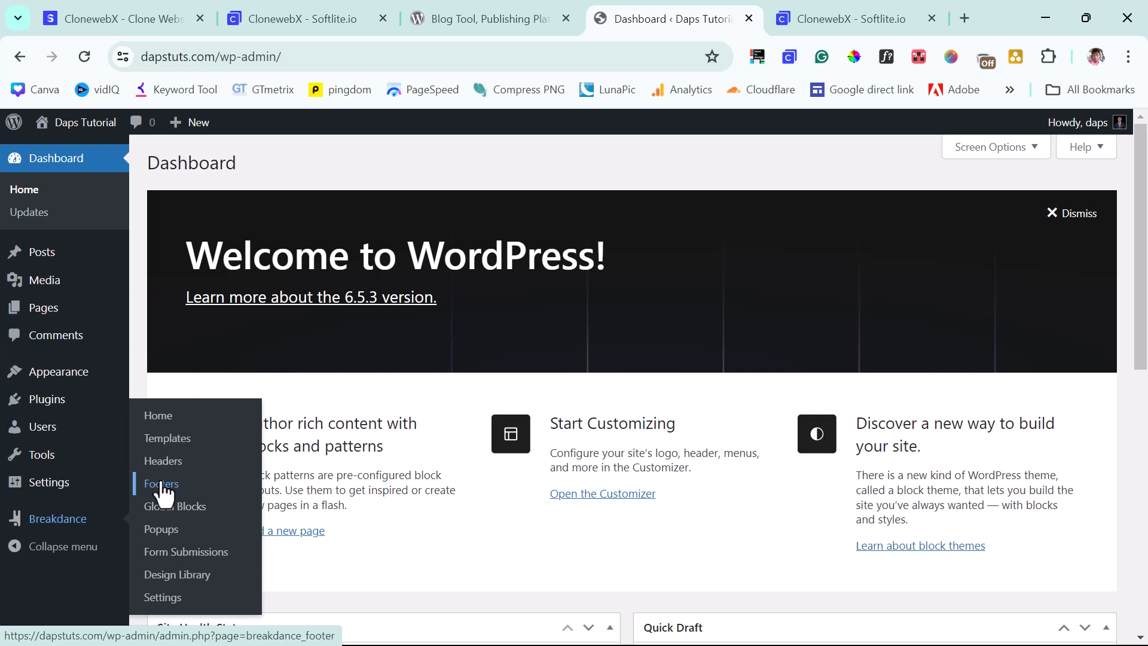
click(163, 462)
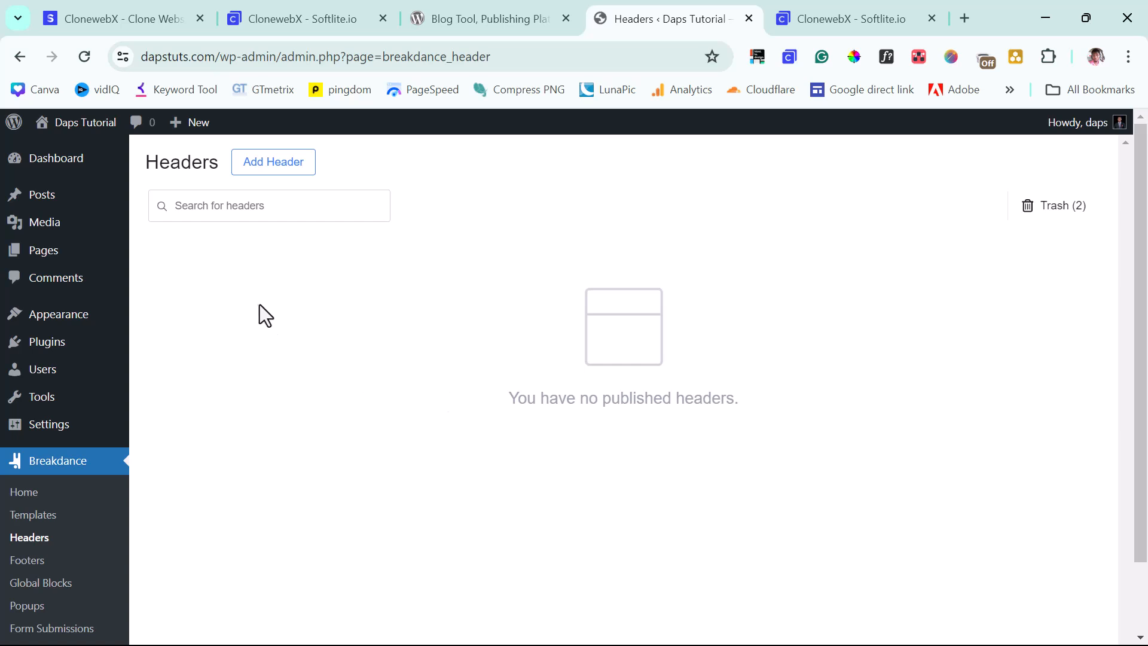
- Start a new header template titled Header and set its location to Everywhere
click(268, 169)
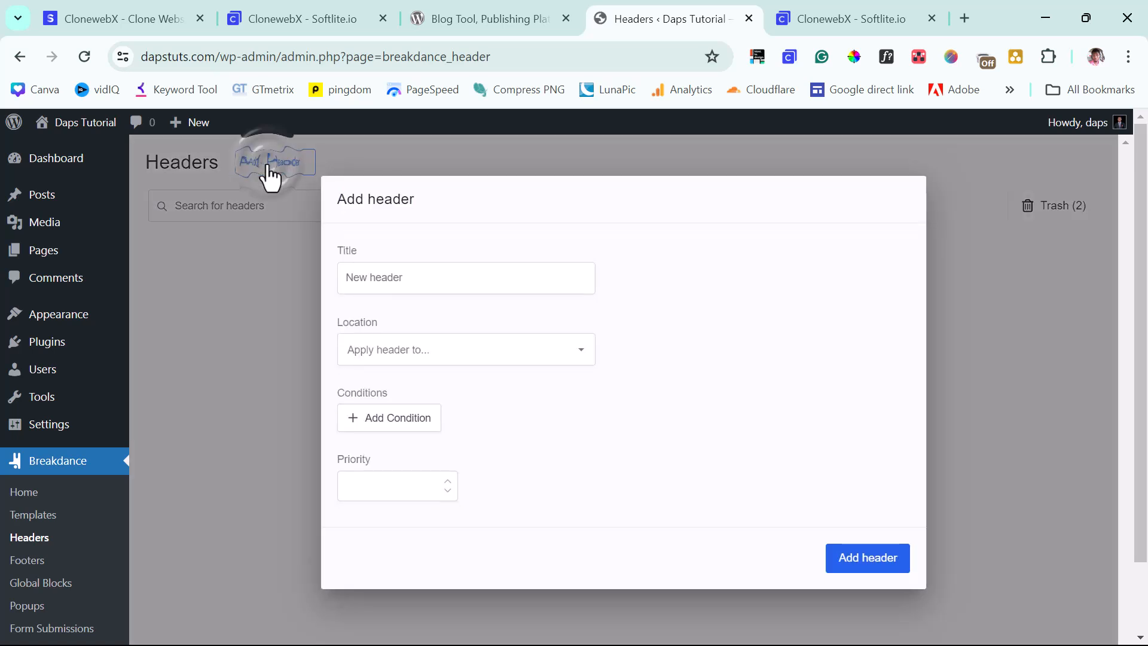
click(425, 280)
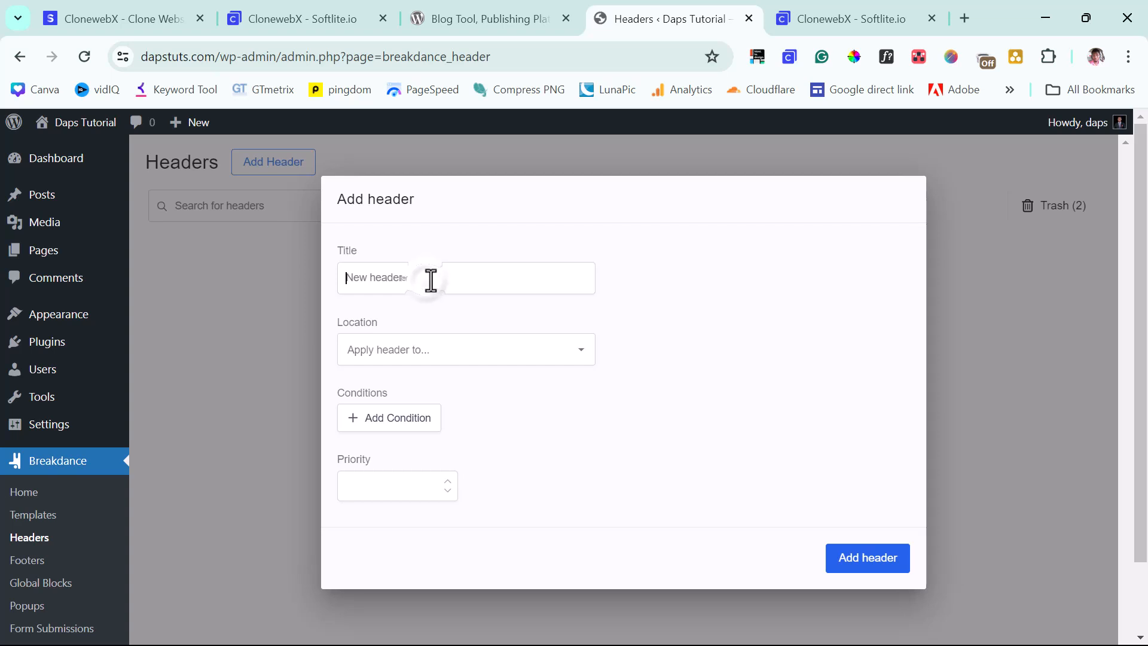
text(Header)
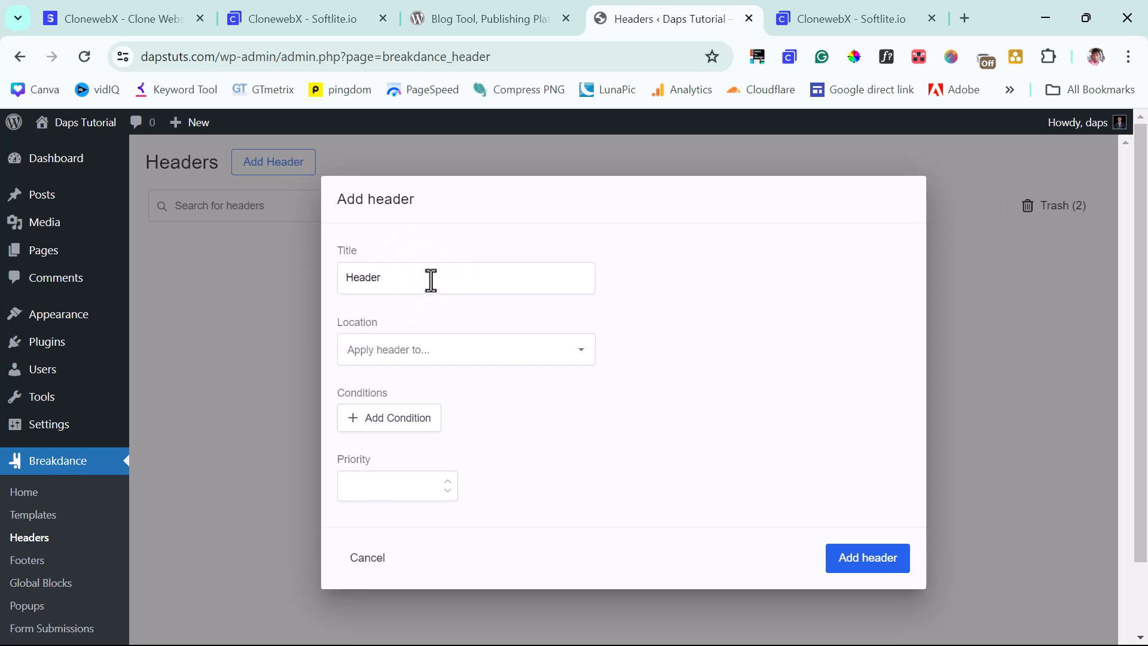
click(440, 356)
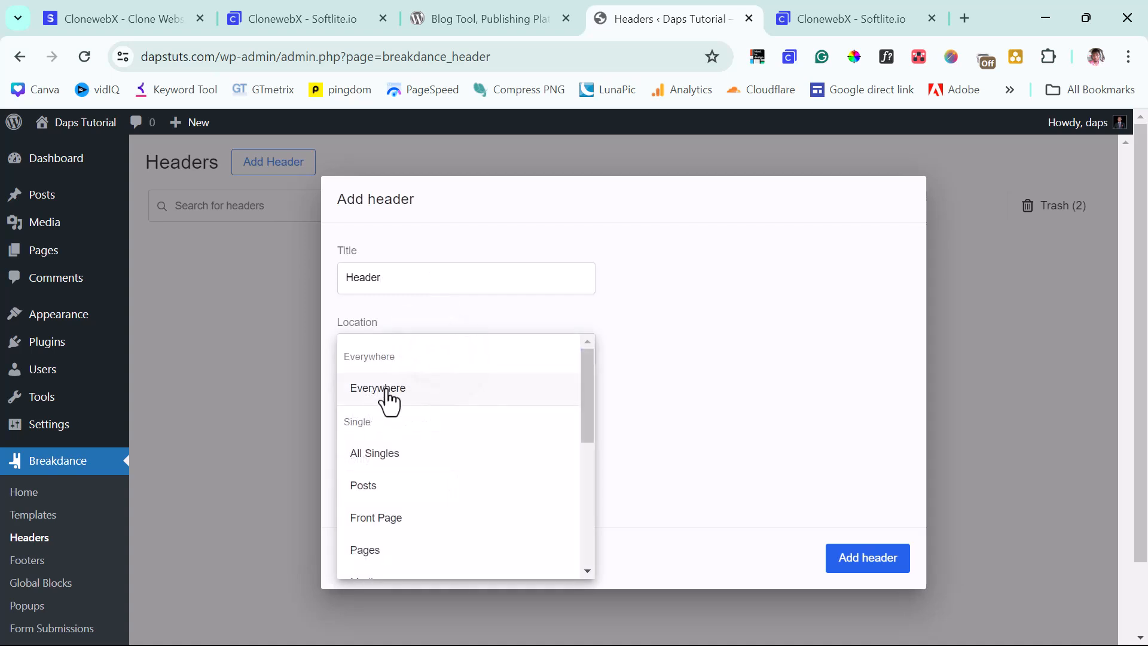
scroll(411, 467, down, 4)
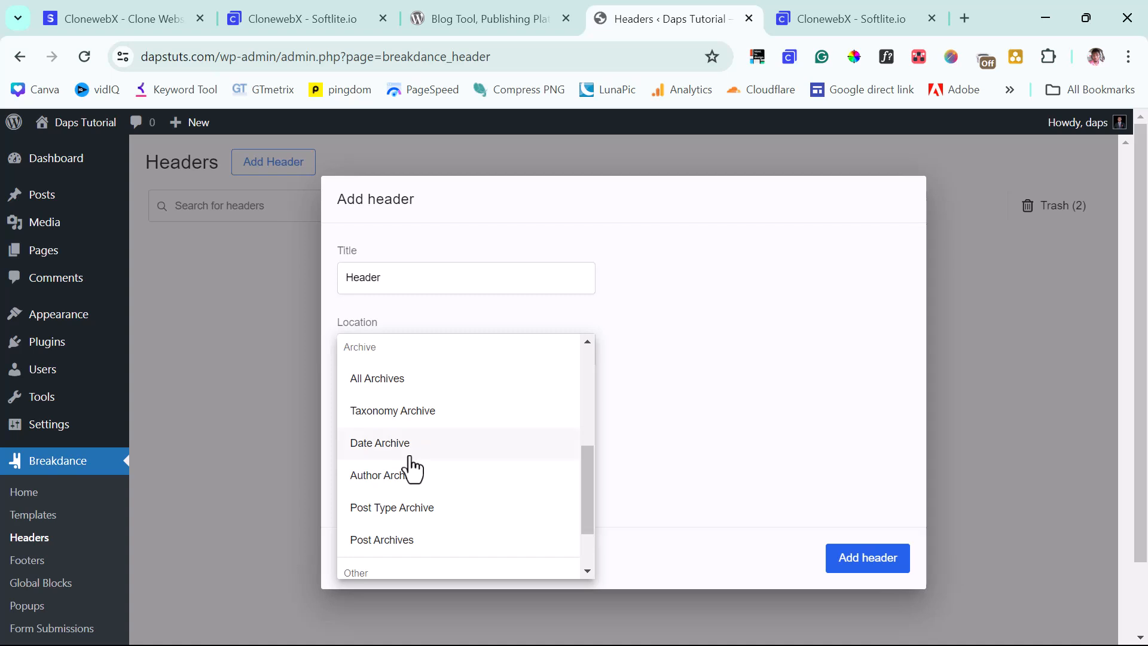
scroll(411, 468, up, 3)
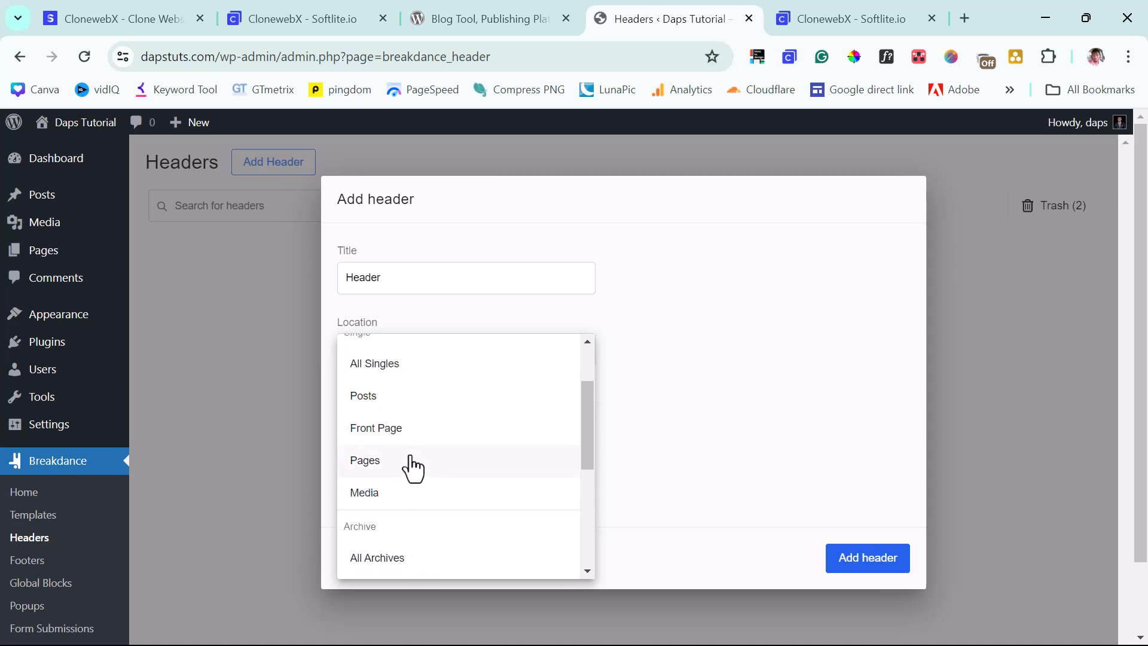
scroll(411, 467, down, 5)
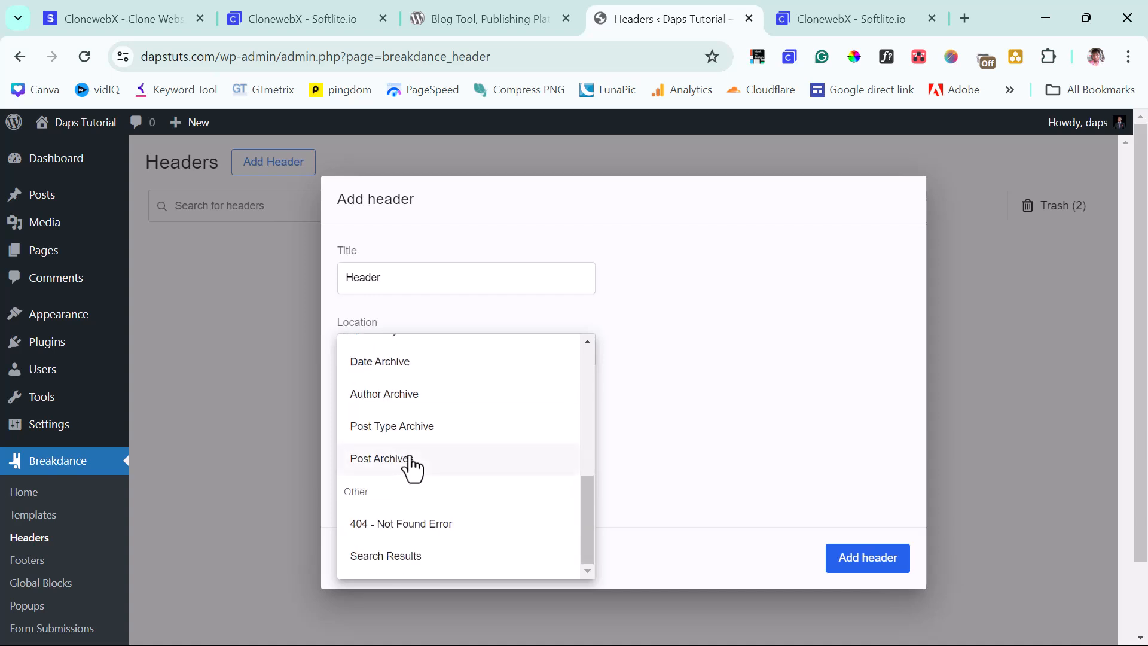
scroll(411, 463, up, 5)
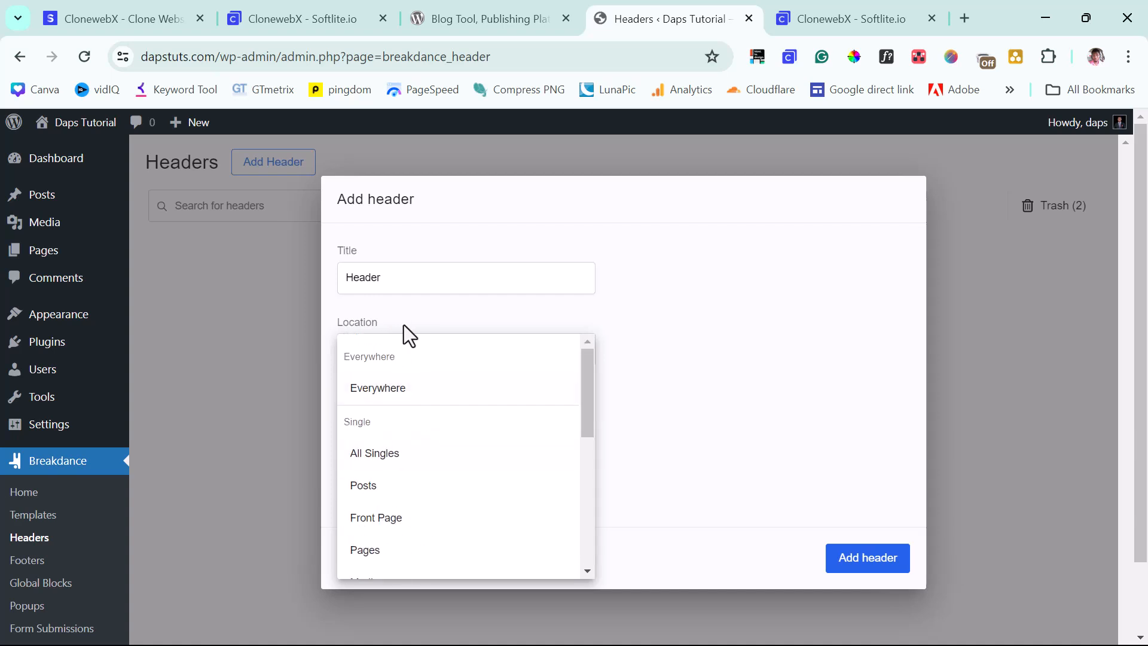
click(388, 395)
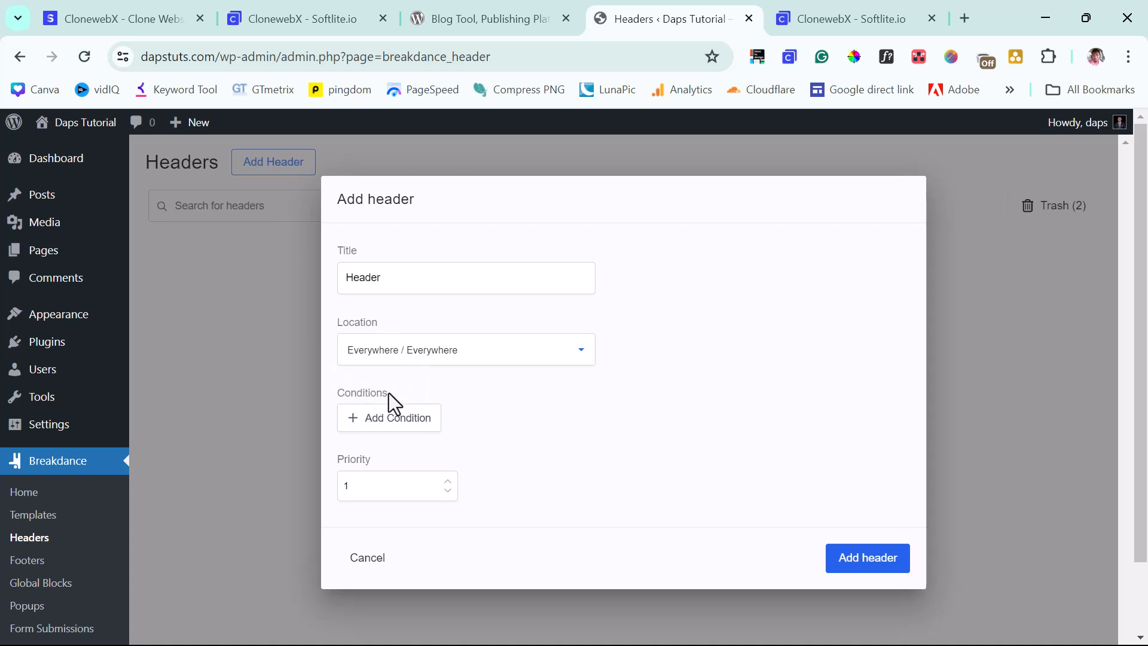
click(406, 426)
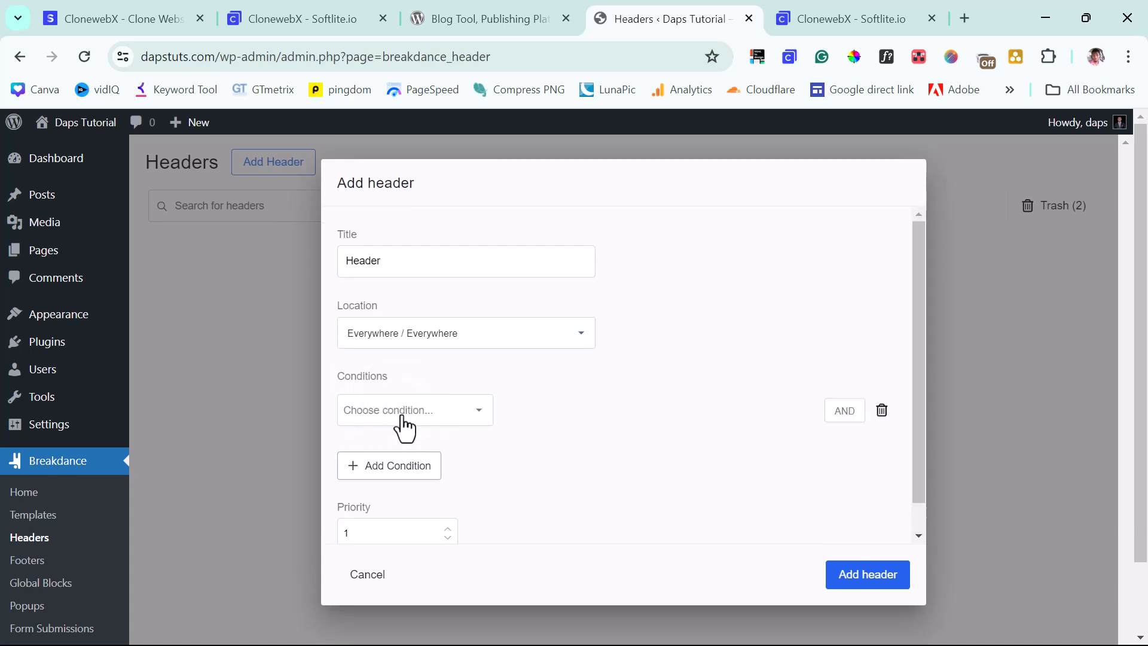
click(400, 414)
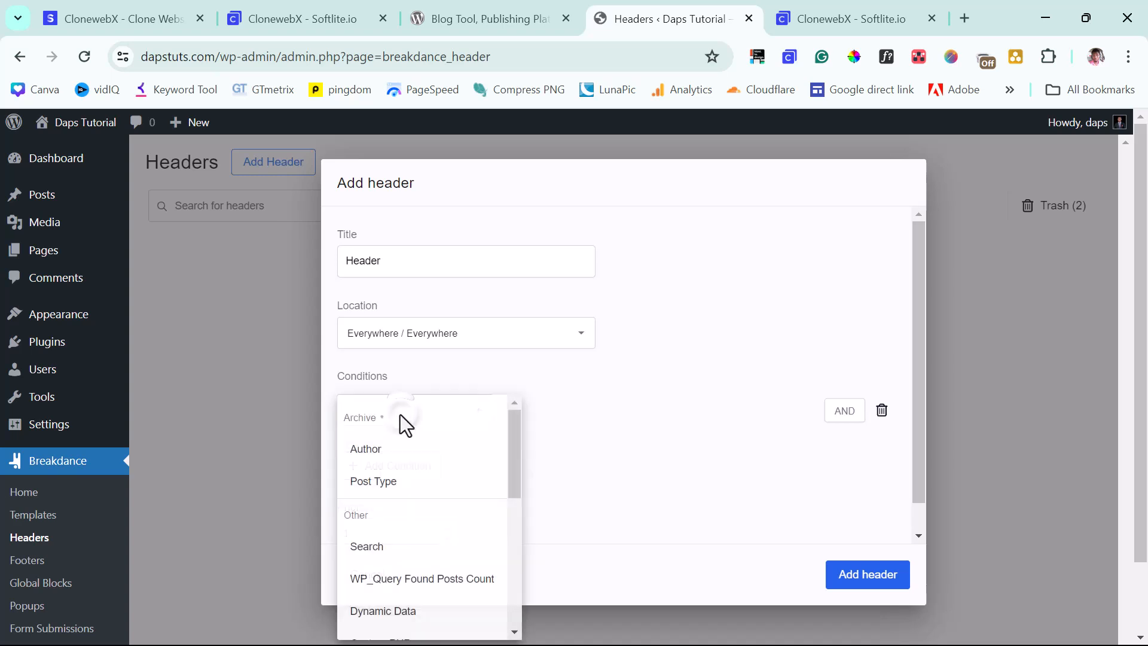
scroll(410, 454, down, 8)
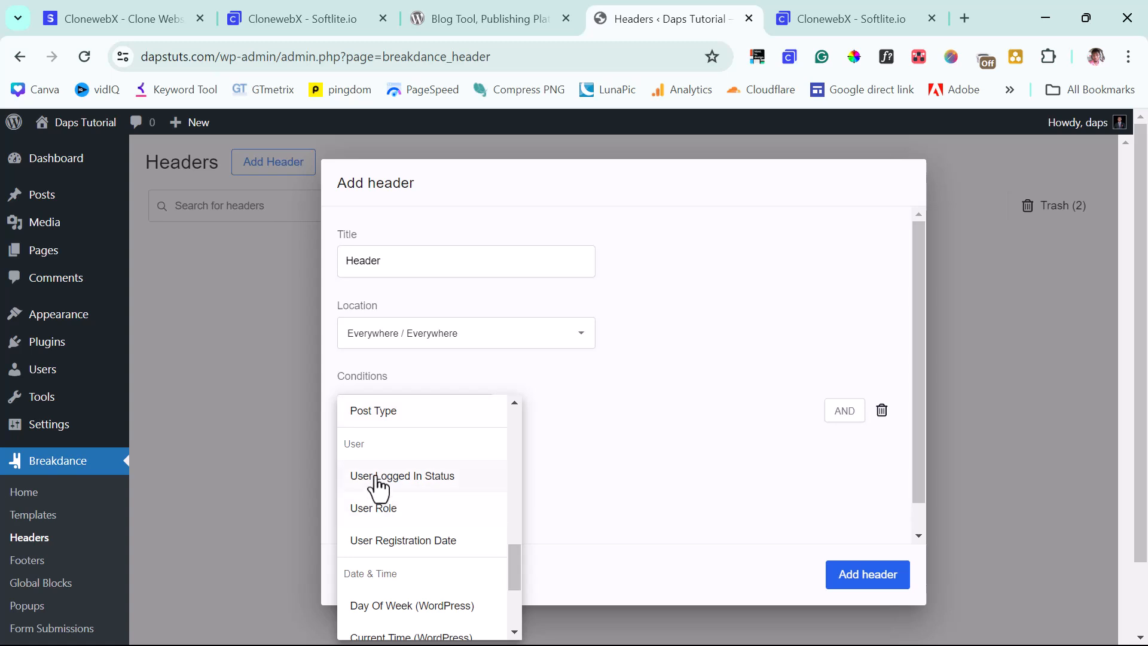
click(450, 483)
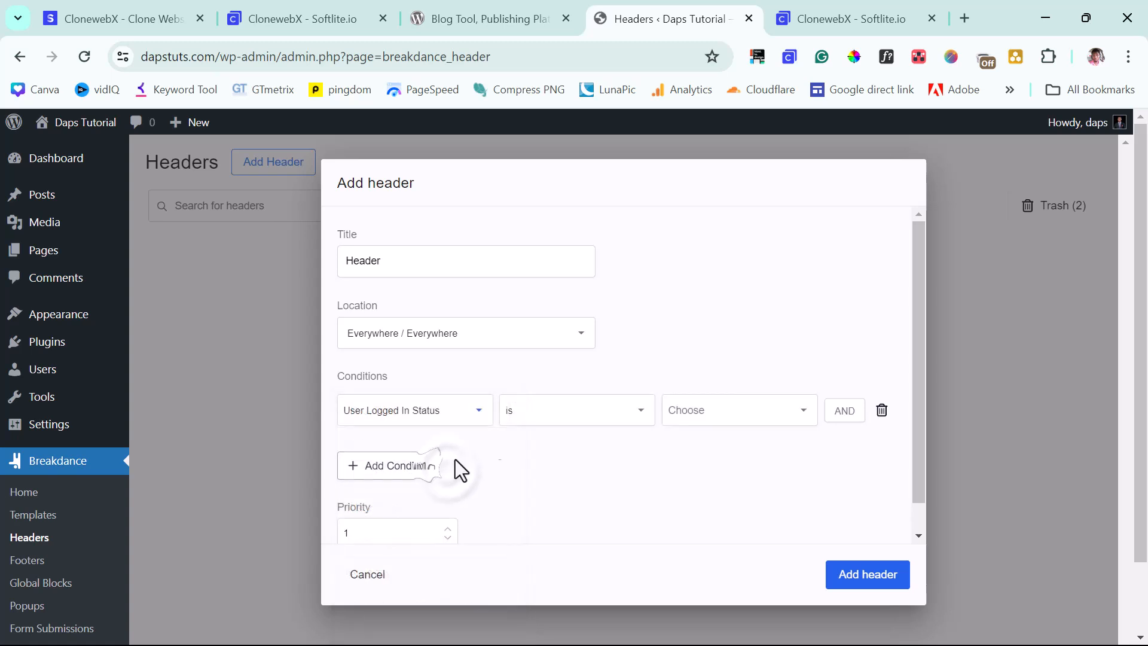
click(748, 413)
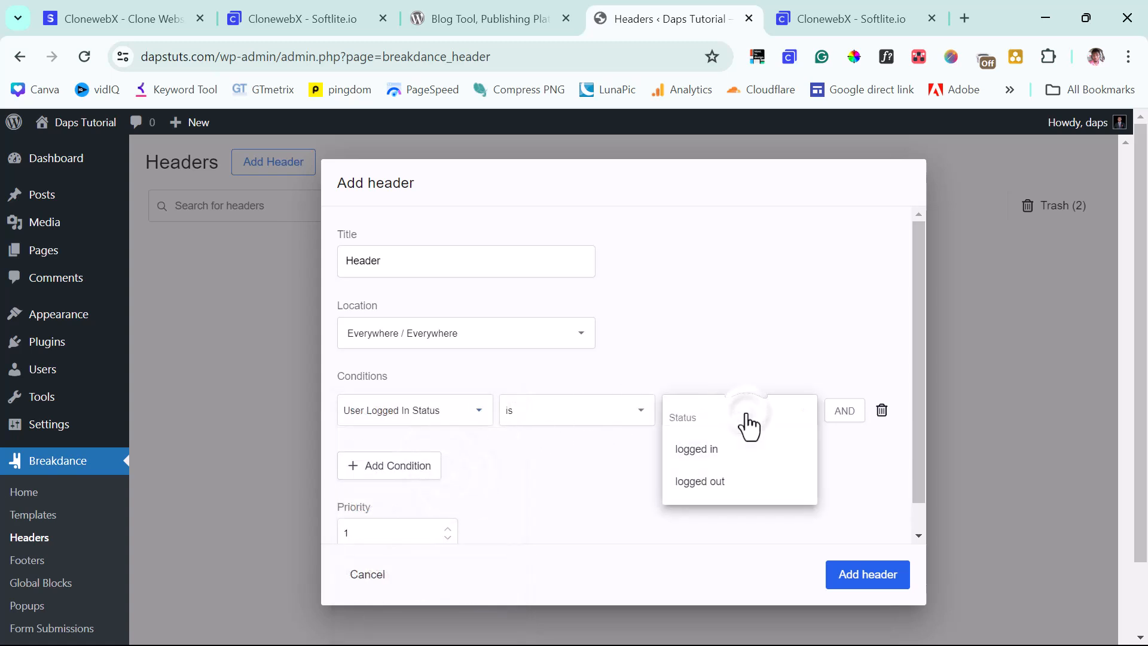
click(882, 411)
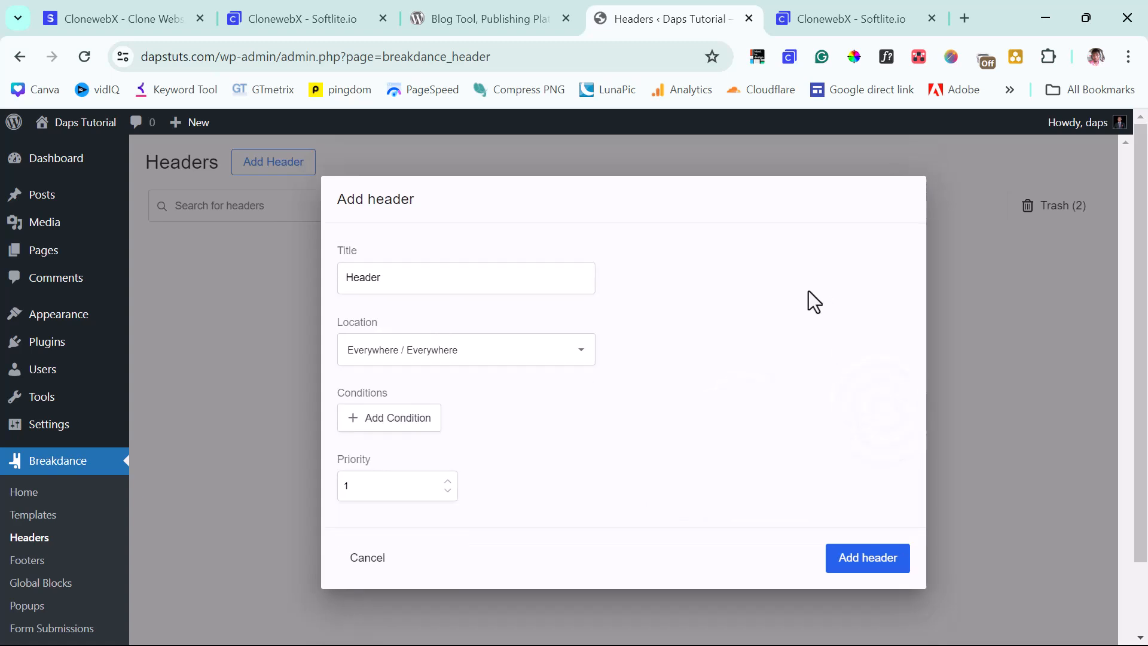
- Create the header template and open it for editing in Breakdance
click(881, 561)
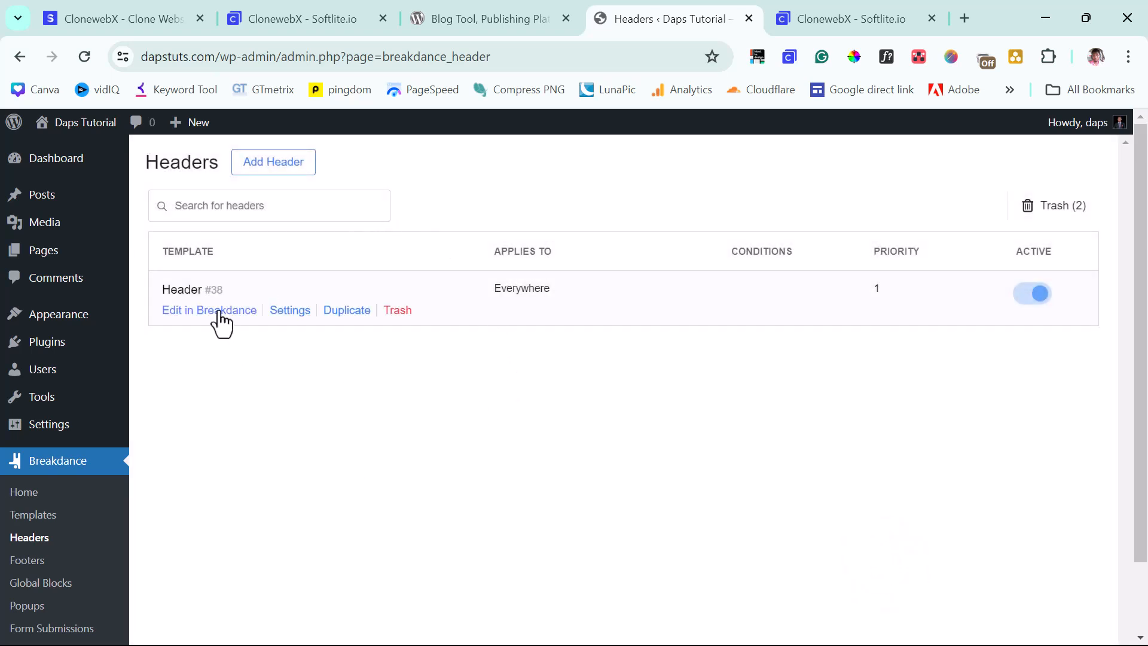
click(209, 311)
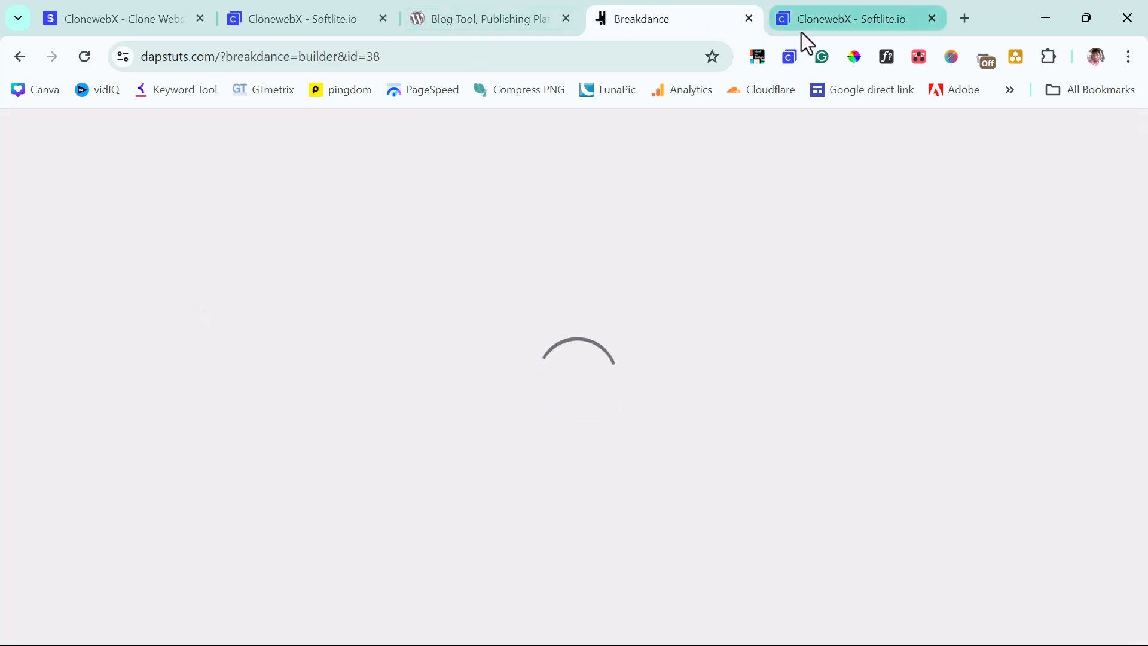
- In the ClonewebX project, toggle the .global-header and .wp-site-blocks visibility to check what each covers, and pick .global-header
click(821, 21)
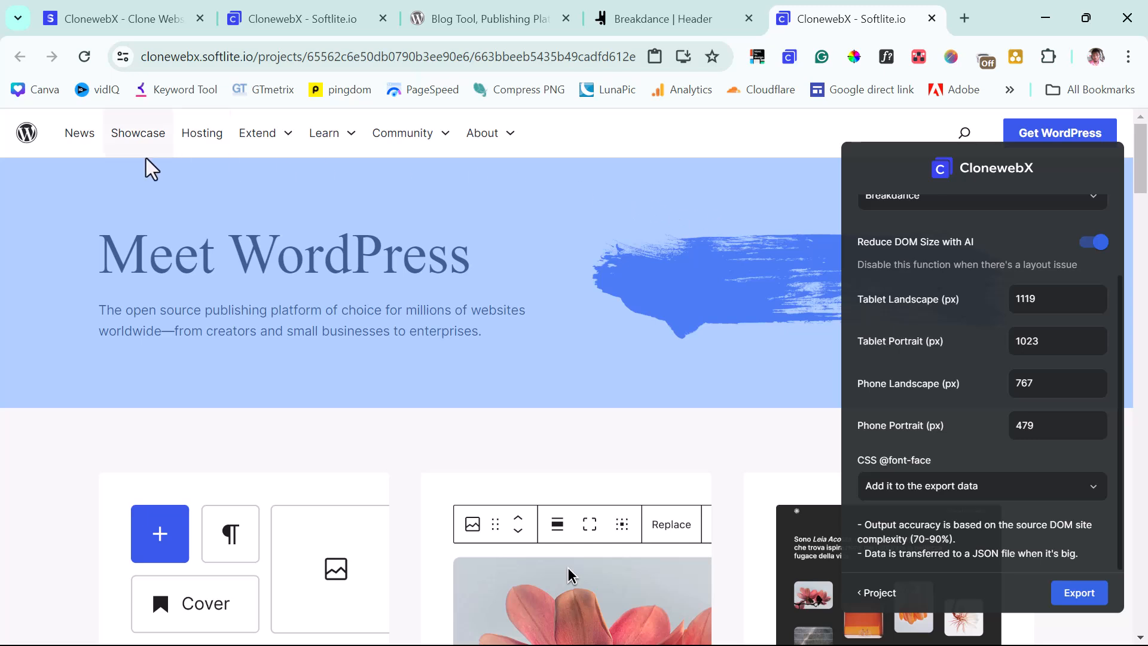
click(51, 159)
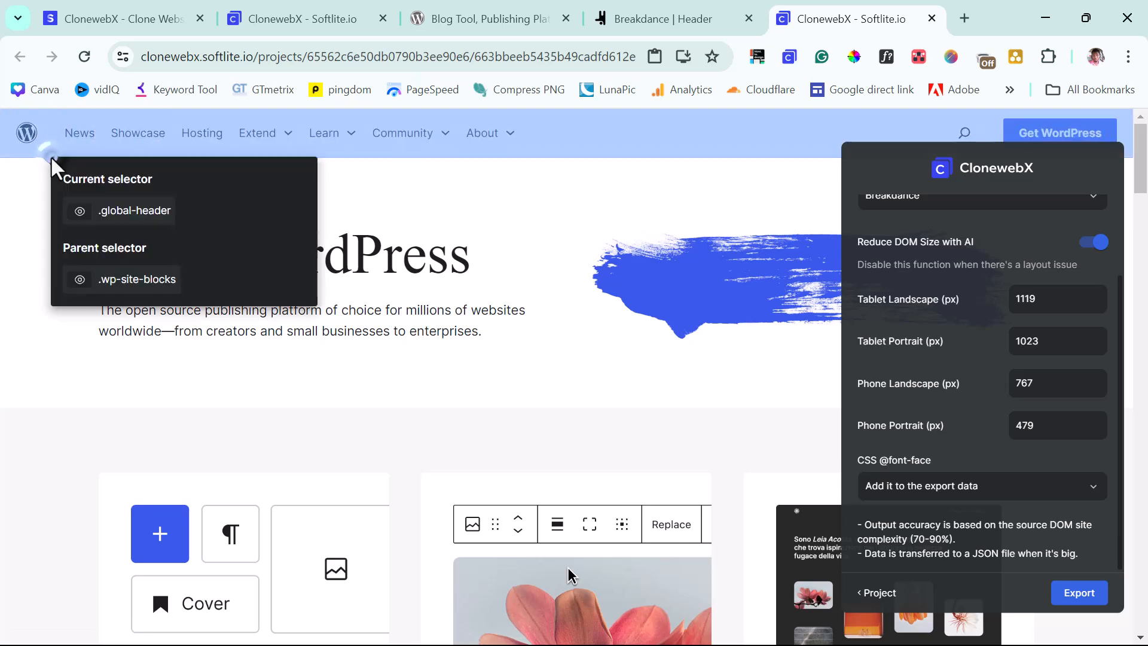
click(80, 211)
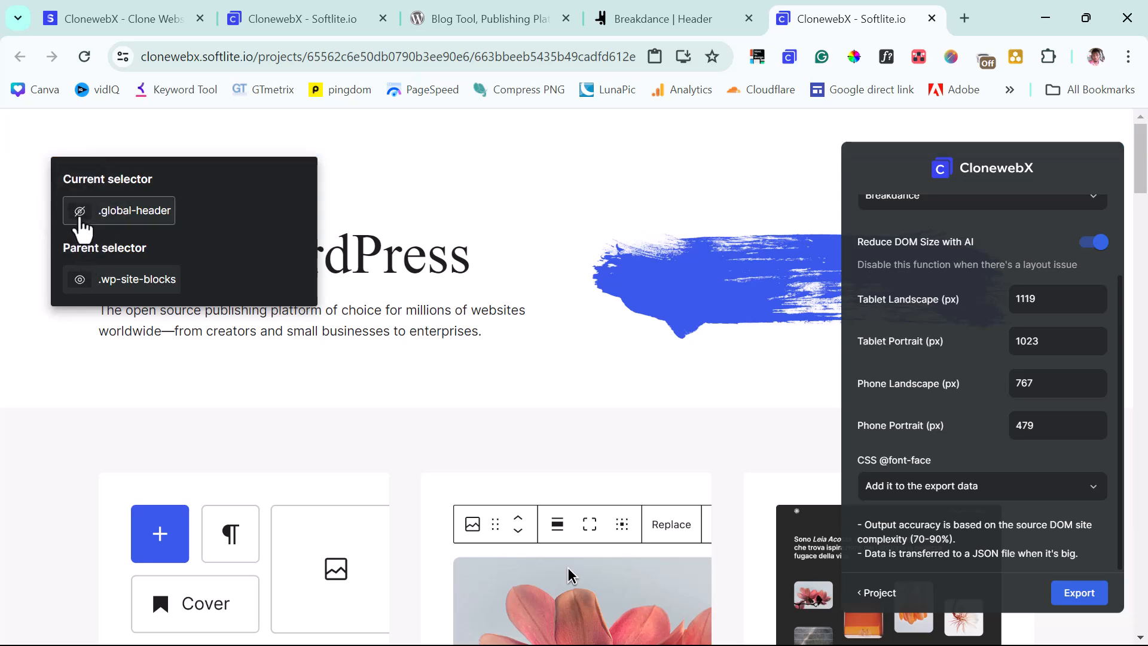
click(79, 211)
click(80, 279)
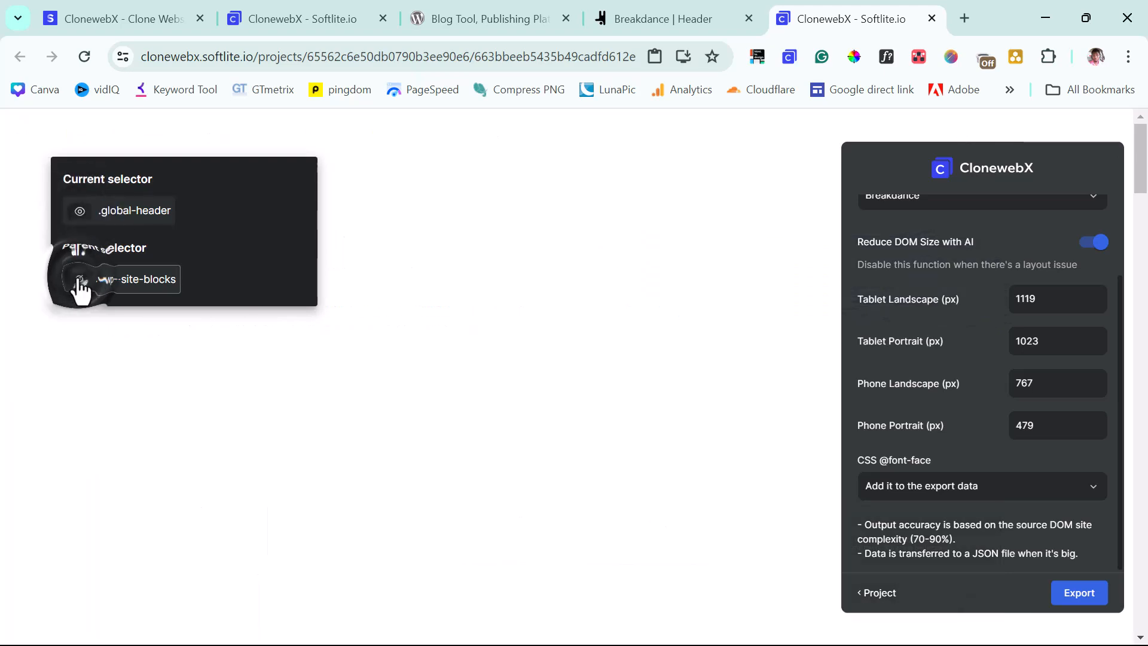
click(80, 280)
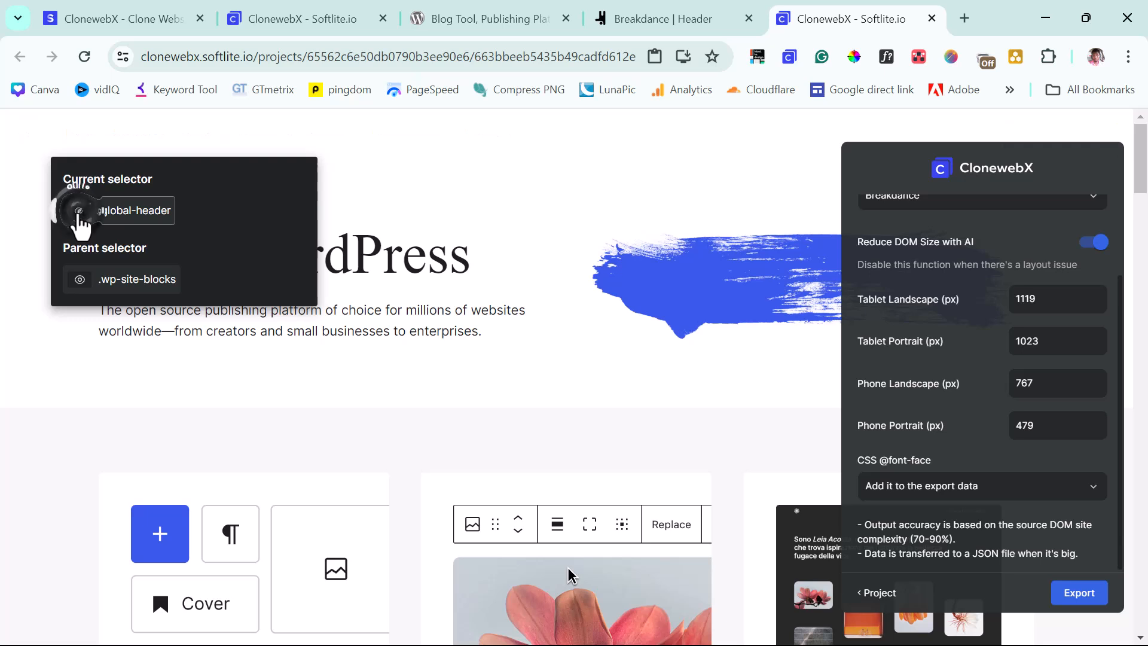
click(80, 211)
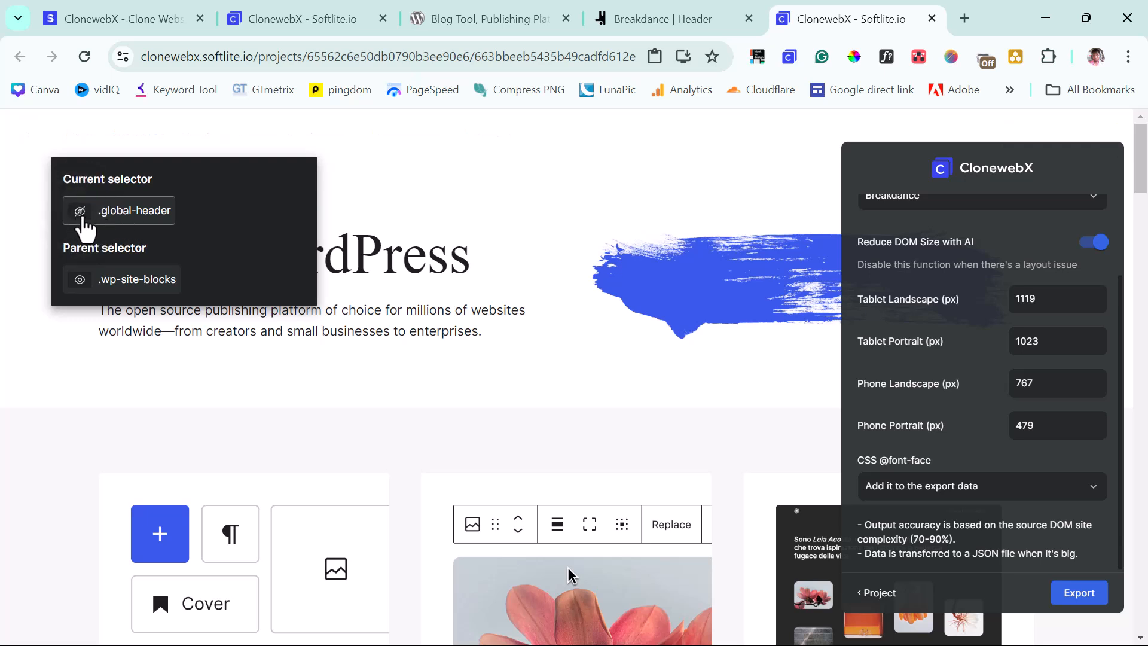
click(79, 211)
click(123, 214)
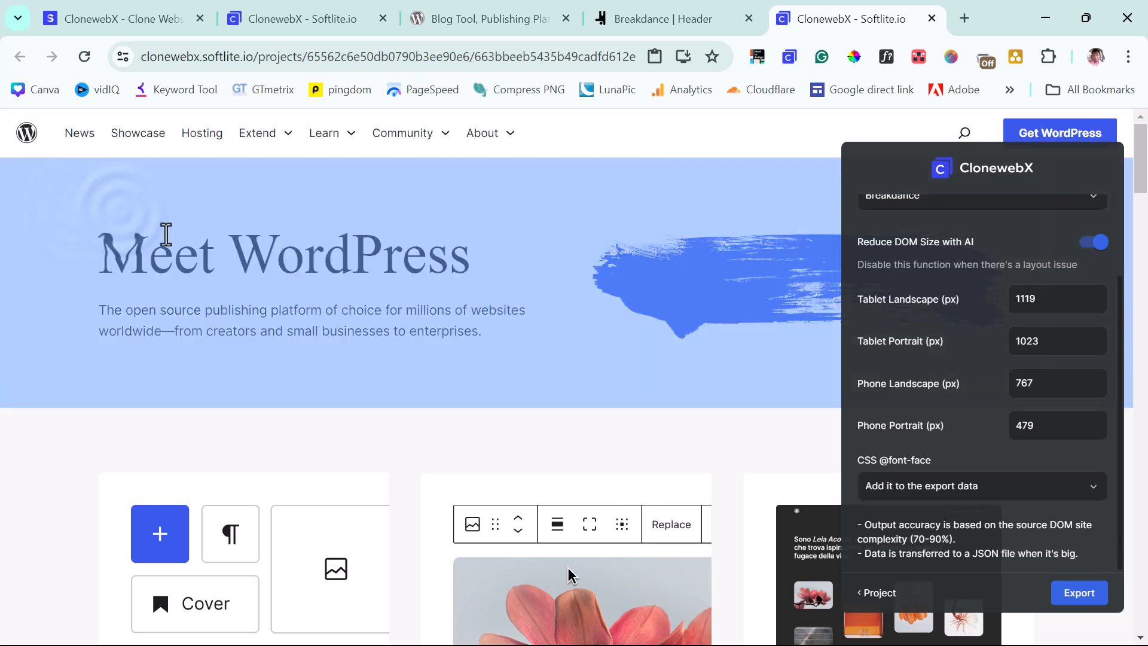
- Export the .global-header selection for Breakdance and copy the exported data, keeping the breakpoint and font-face settings as they are
scroll(983, 260, up, 2)
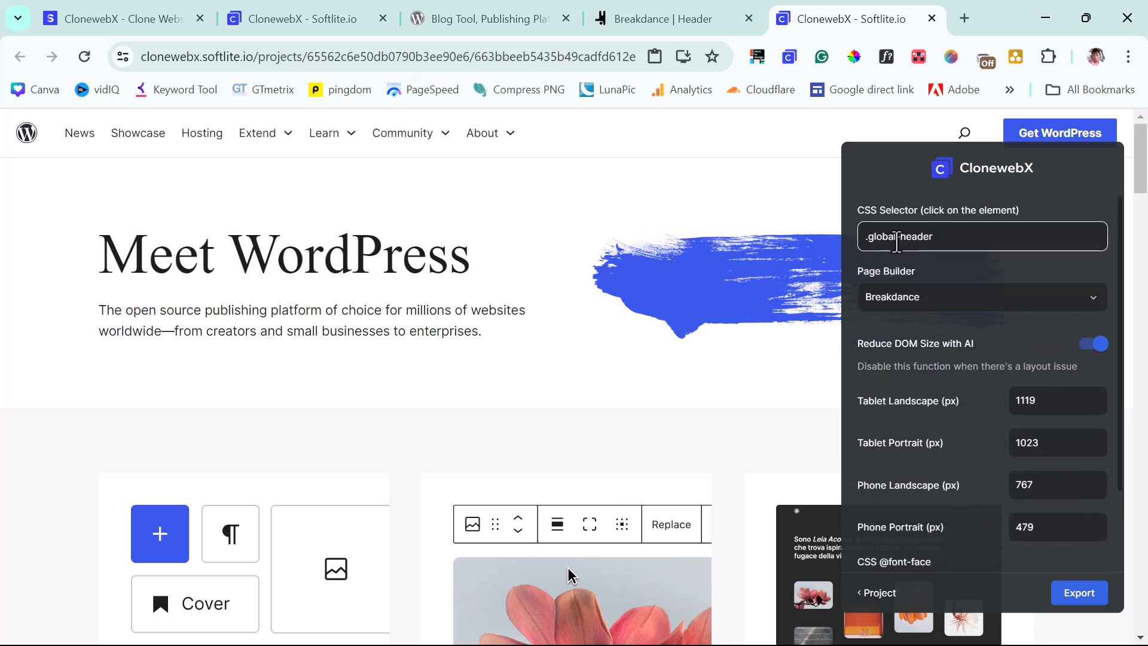
scroll(934, 303, down, 2)
scroll(934, 303, up, 2)
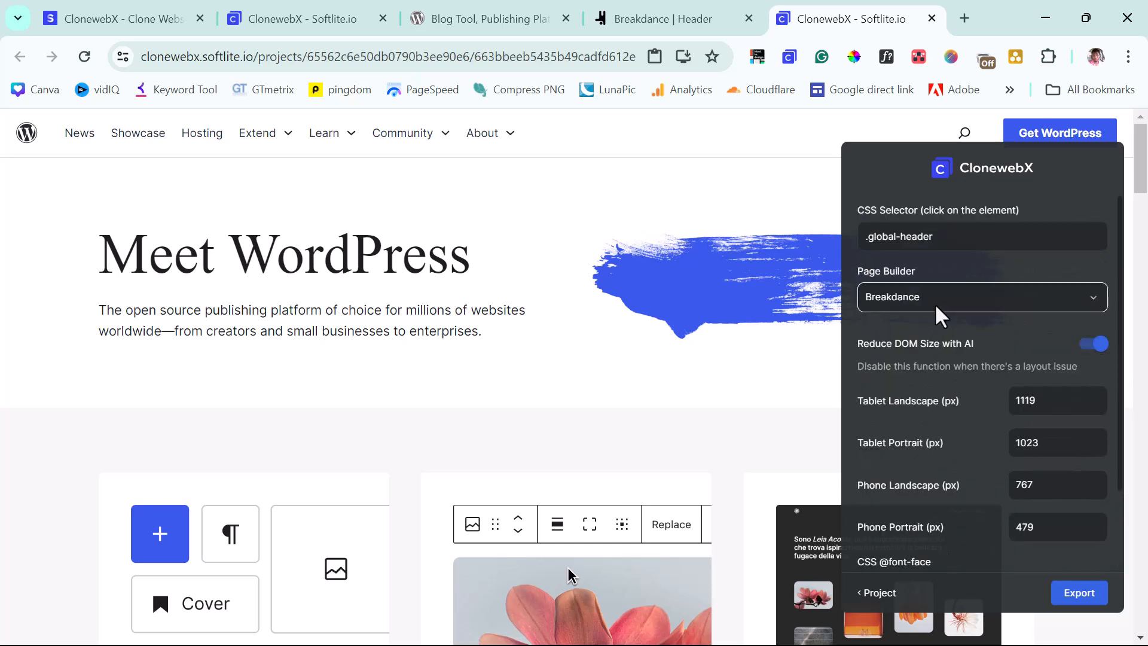
scroll(983, 303, down, 2)
click(1087, 593)
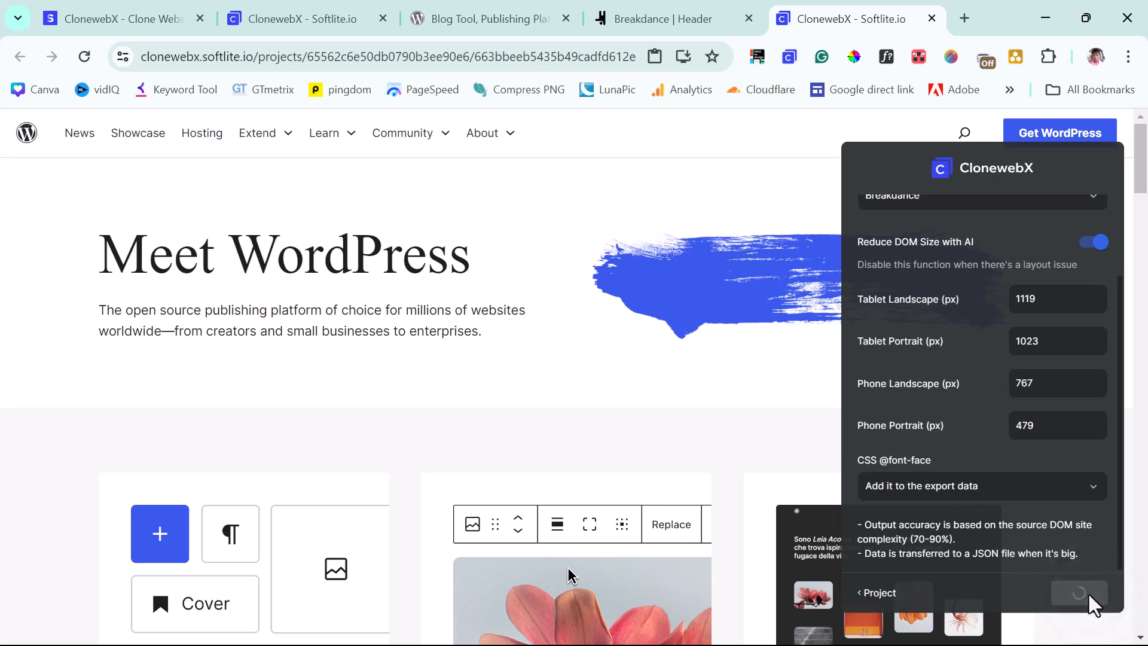
click(1087, 593)
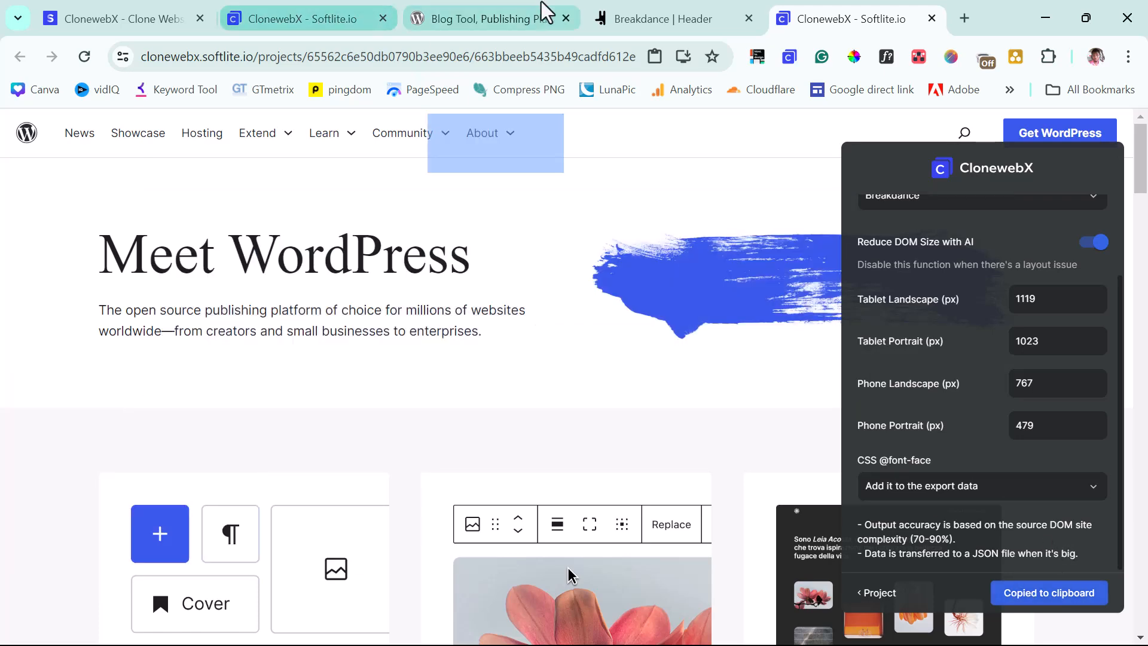
- Switch to the empty Breakdance header template and paste the exported header into it
click(656, 12)
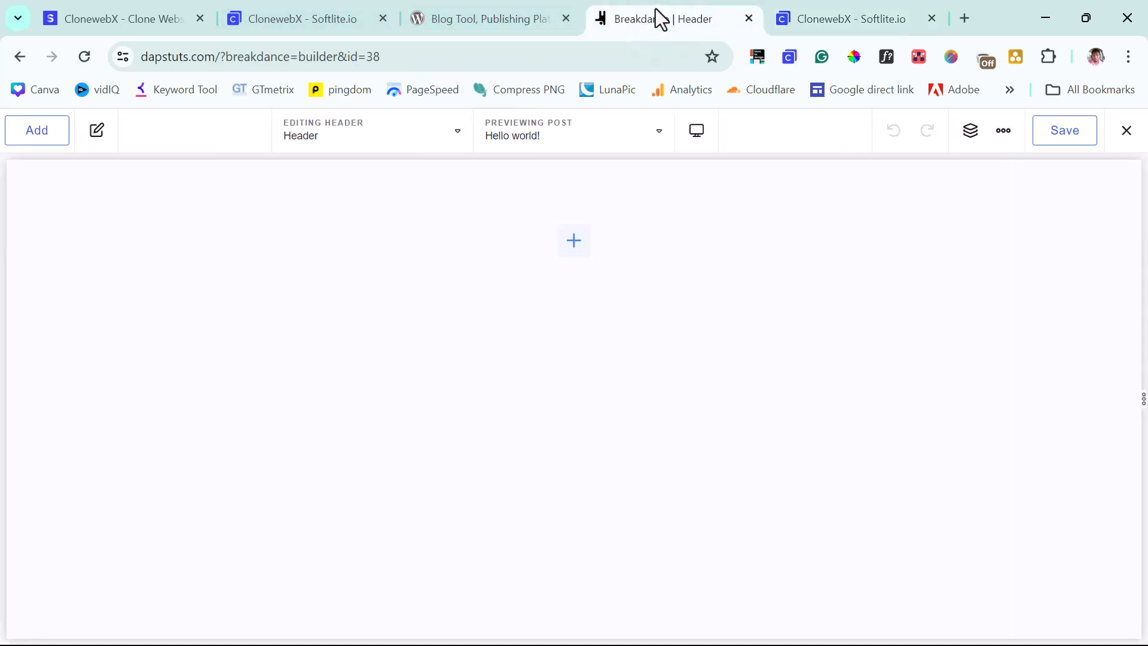
right_click(536, 234)
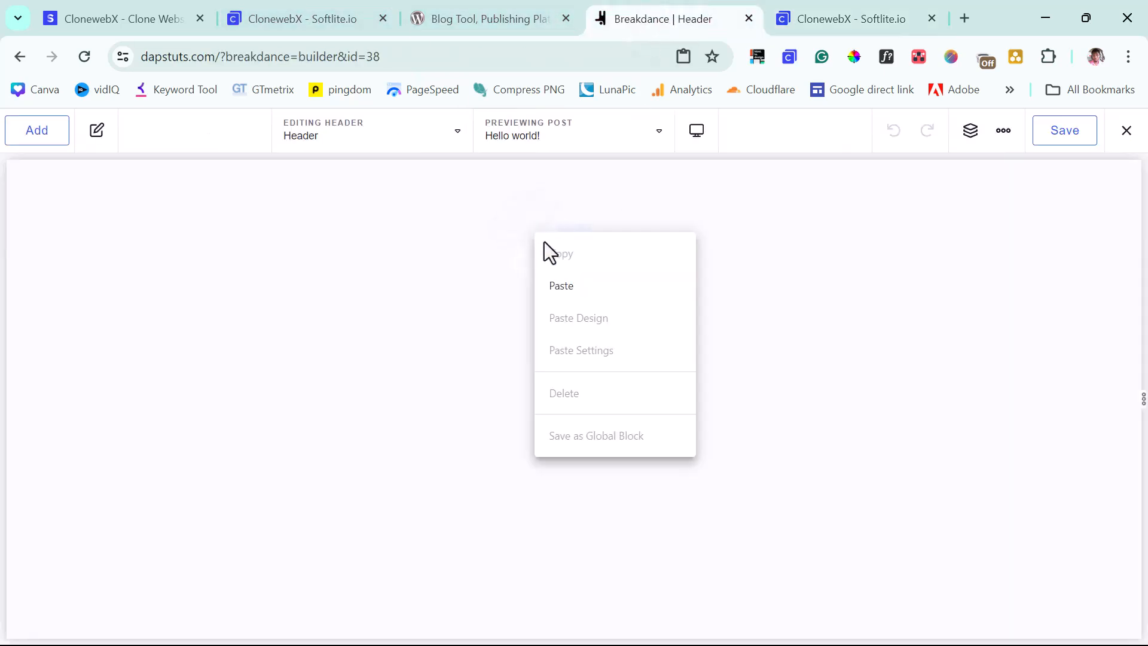
click(552, 287)
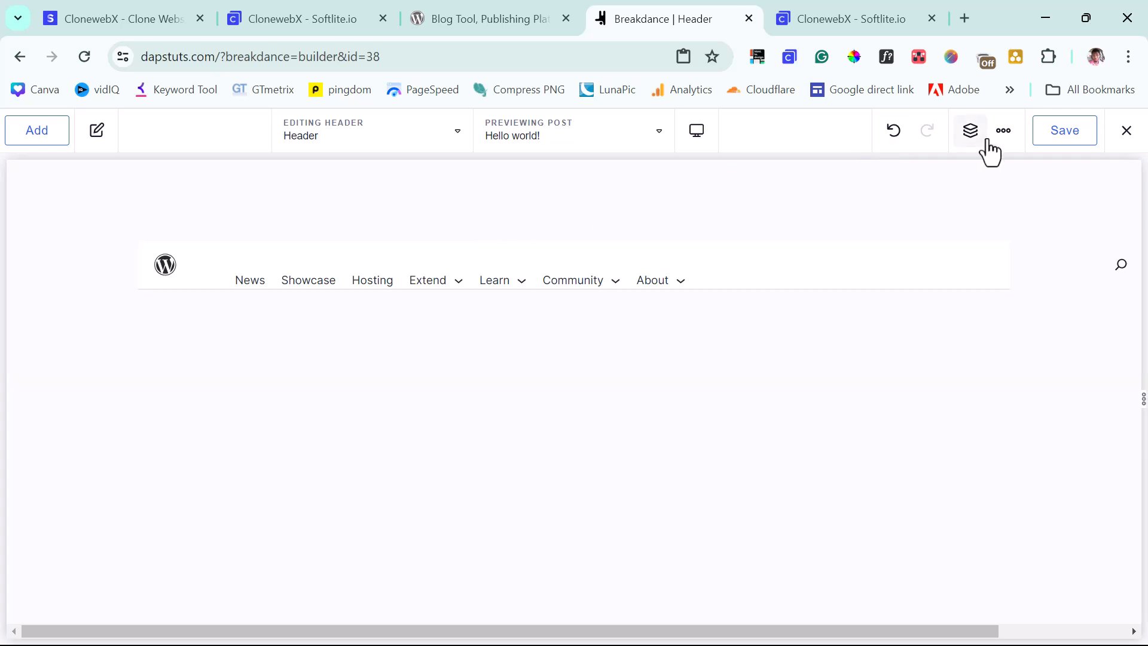
- Select the section wrapping the pasted header and set its width to Full
click(1003, 132)
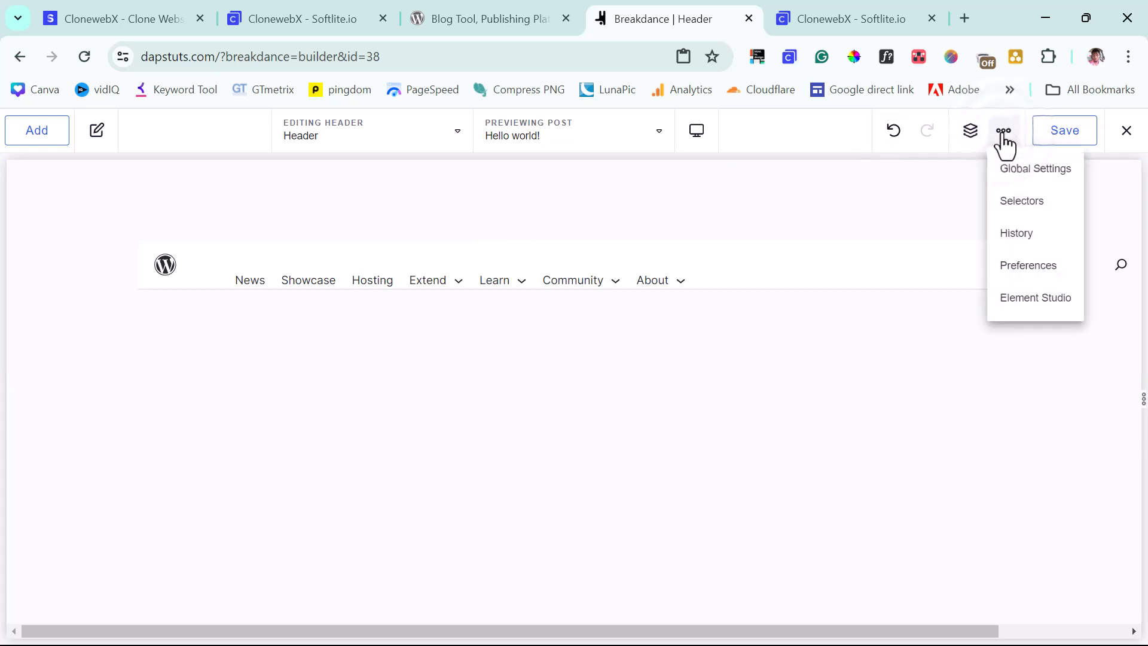
click(927, 191)
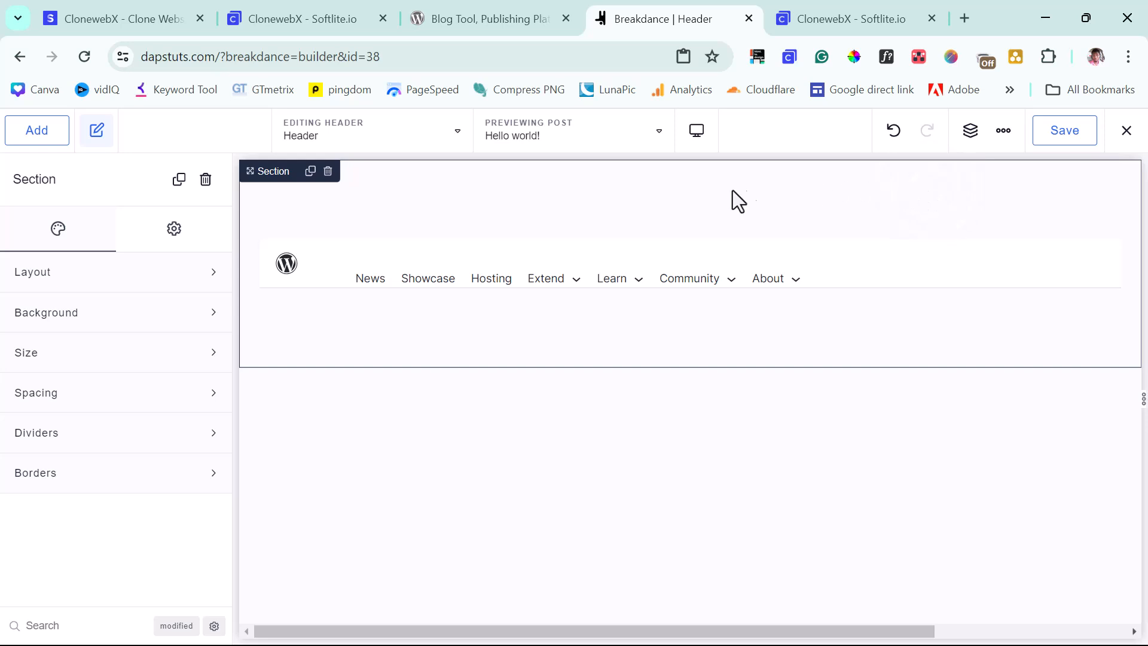
click(827, 183)
click(73, 356)
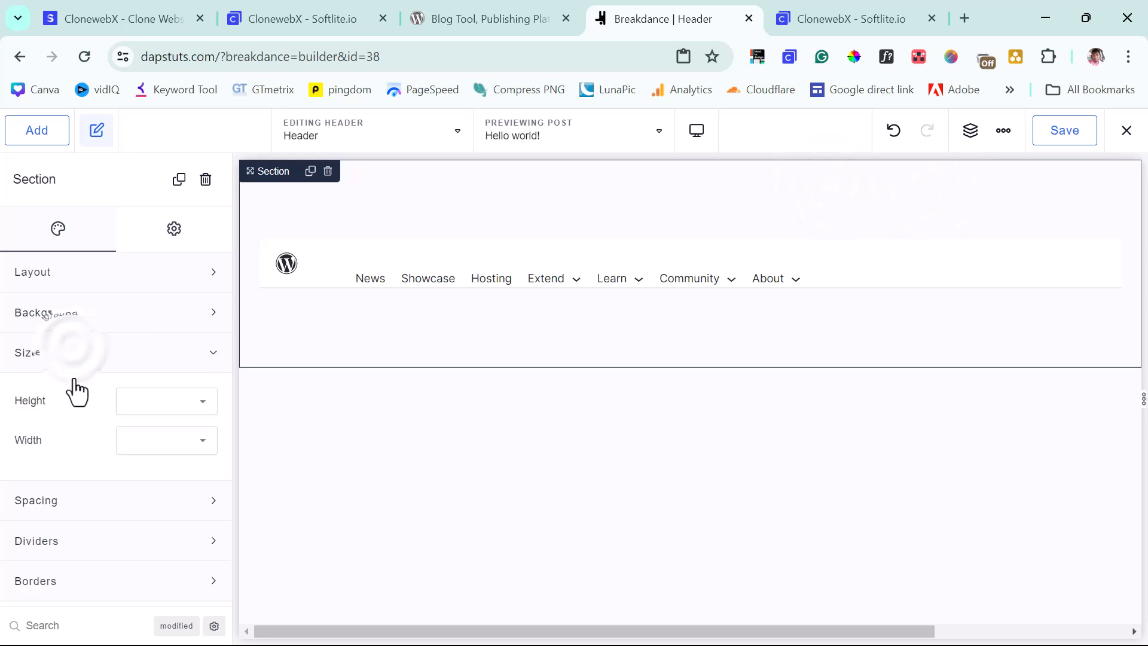
click(169, 449)
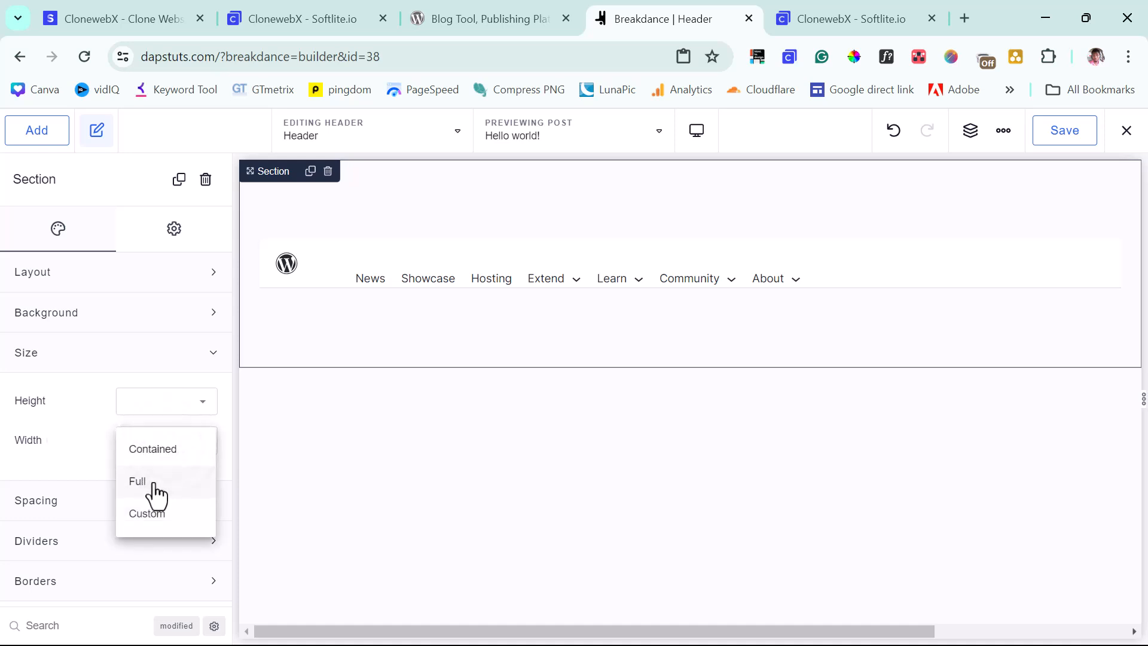
click(153, 480)
- Set the header section's padding to 0 px on all four sides
click(149, 514)
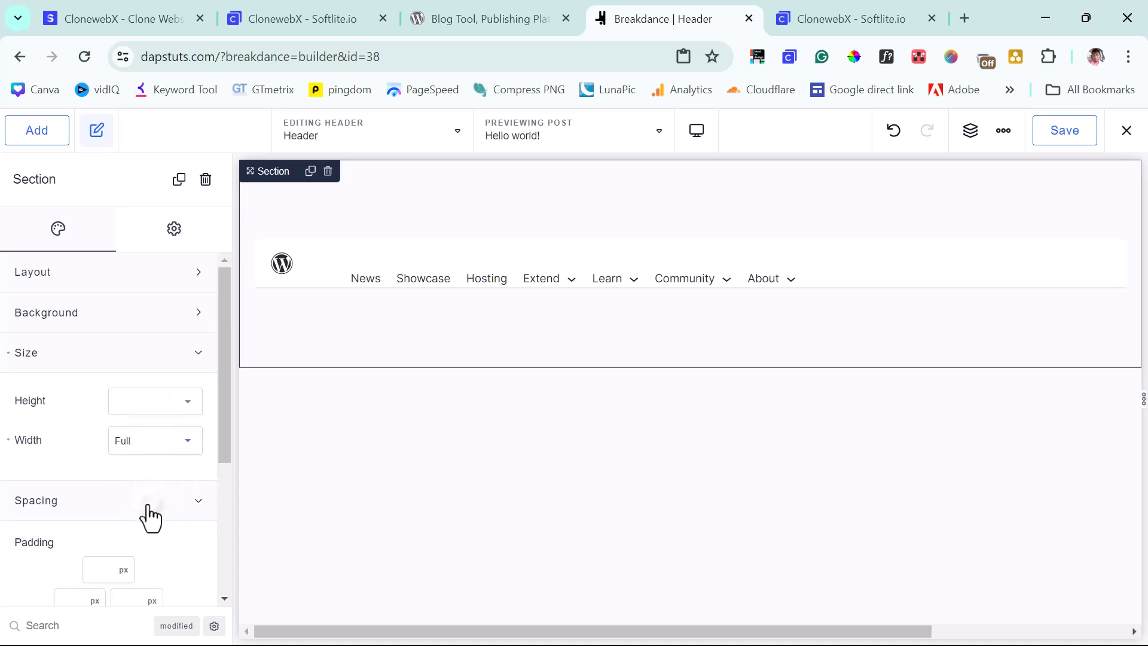
scroll(150, 514, down, 4)
click(104, 333)
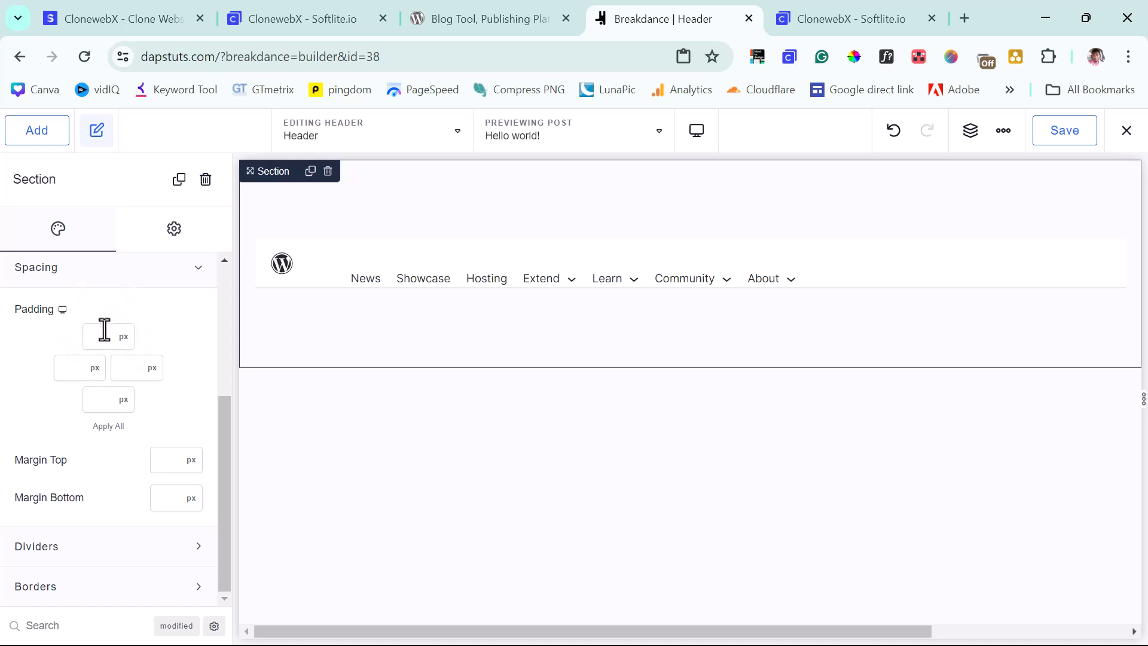
text(0)
click(124, 365)
text(0)
click(120, 402)
text(0)
click(77, 367)
text(0)
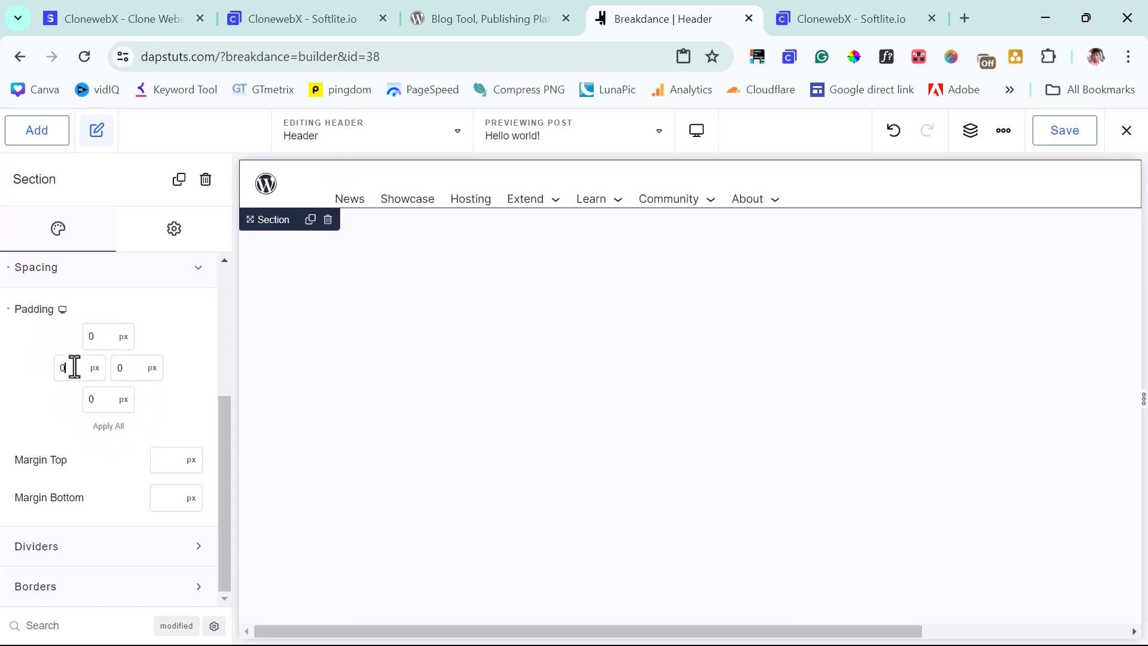
- Save the header template and exit the builder to WordPress
click(1060, 130)
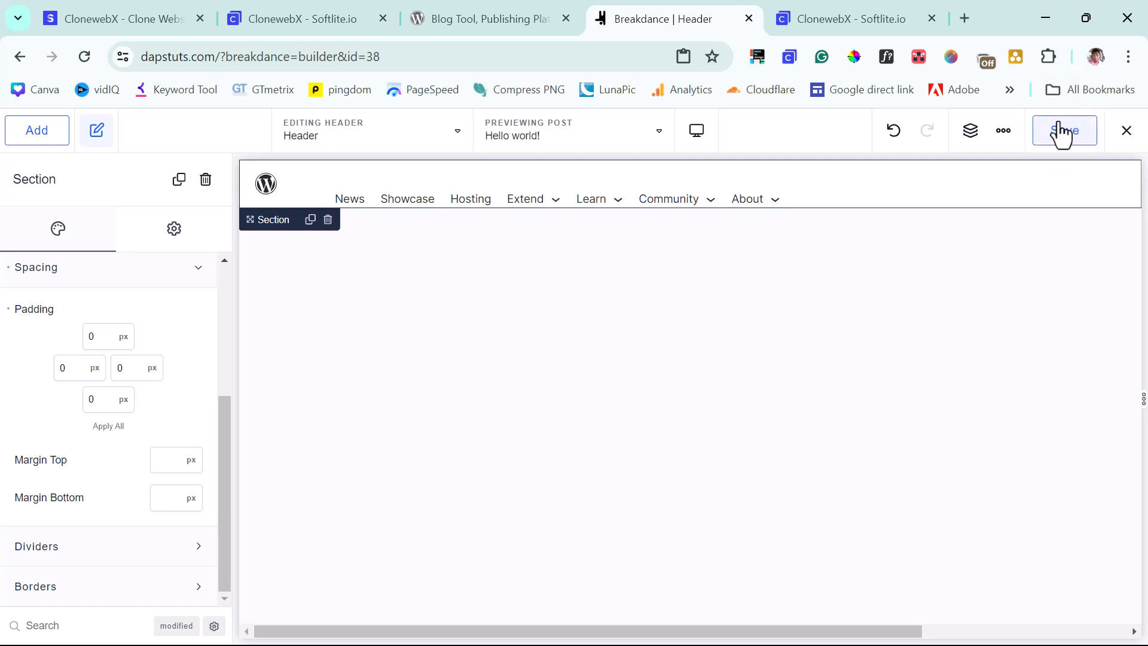
click(1125, 131)
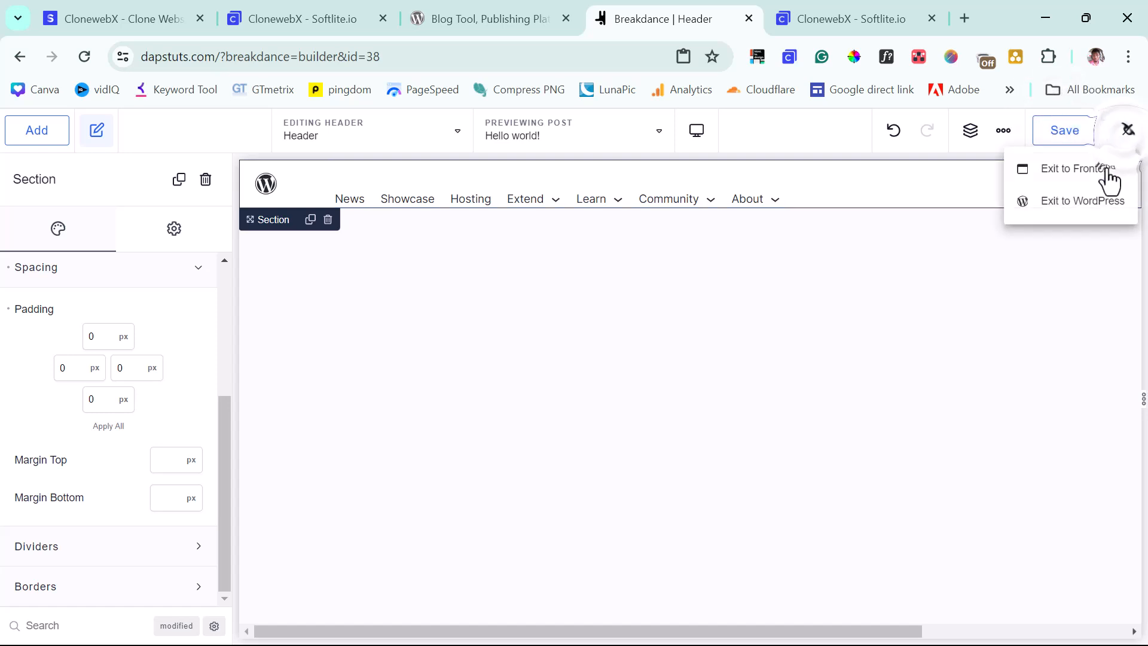
click(1082, 202)
- From the list of all pages, view the published WordPress page in a new tab to check its header
mouse_move(47, 262)
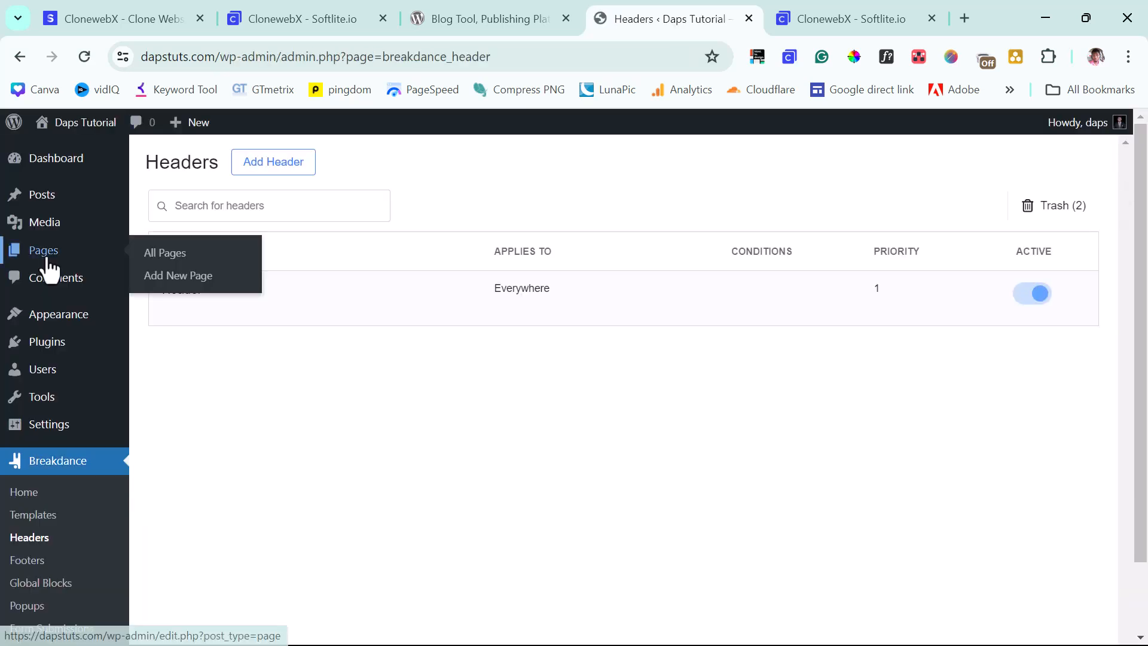
click(168, 259)
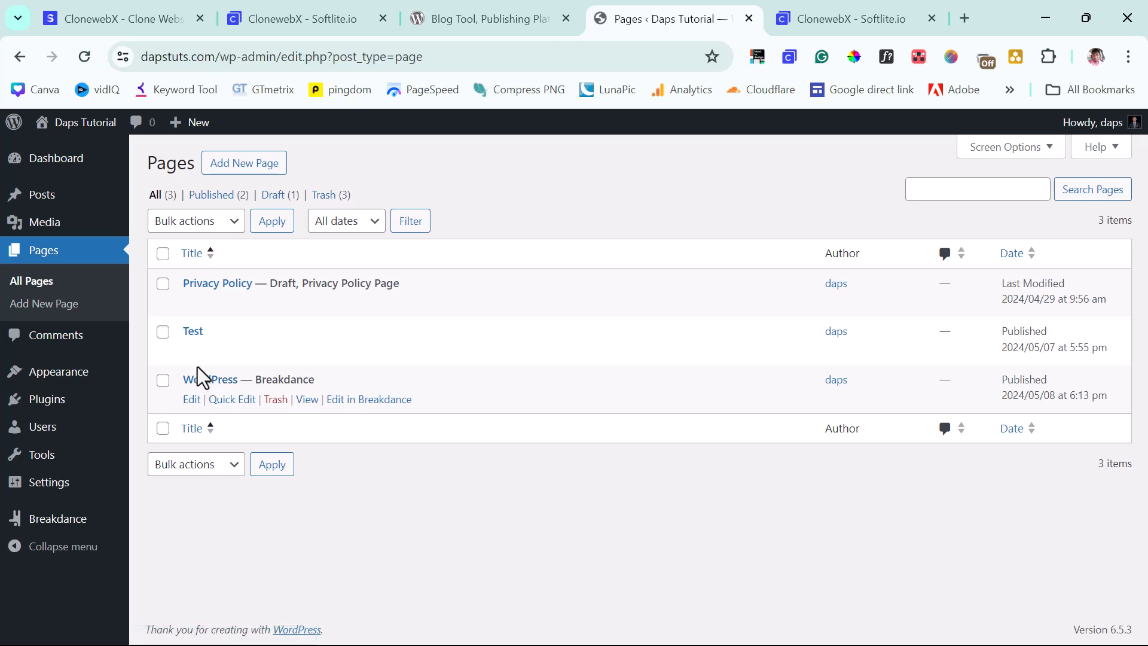
right_click(305, 399)
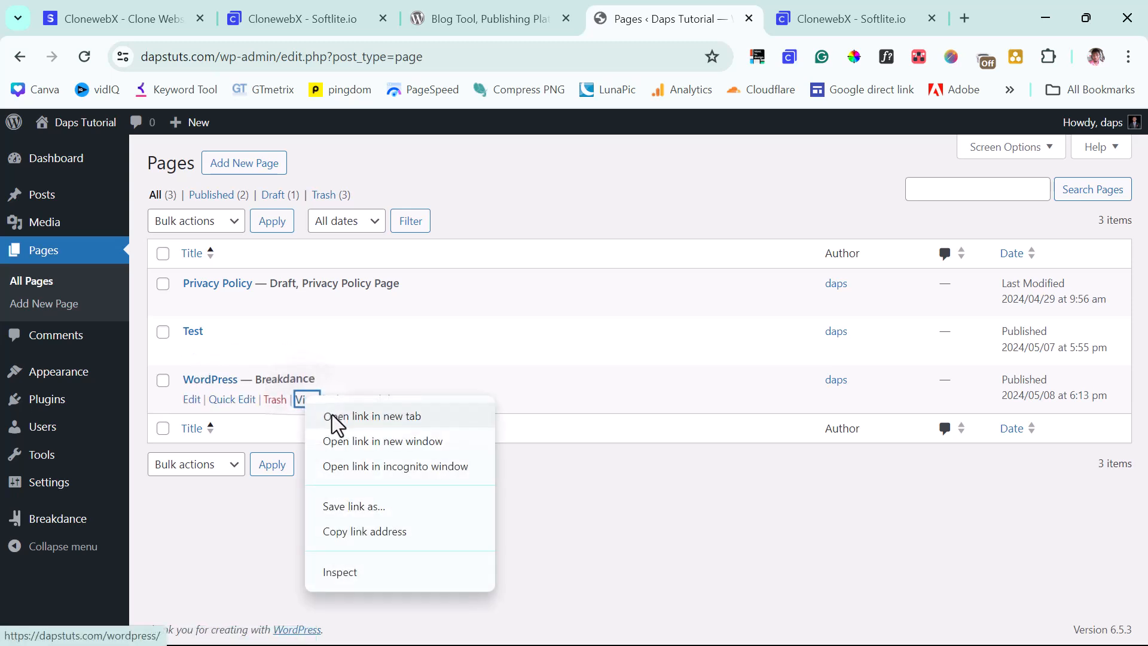
click(332, 414)
click(714, 18)
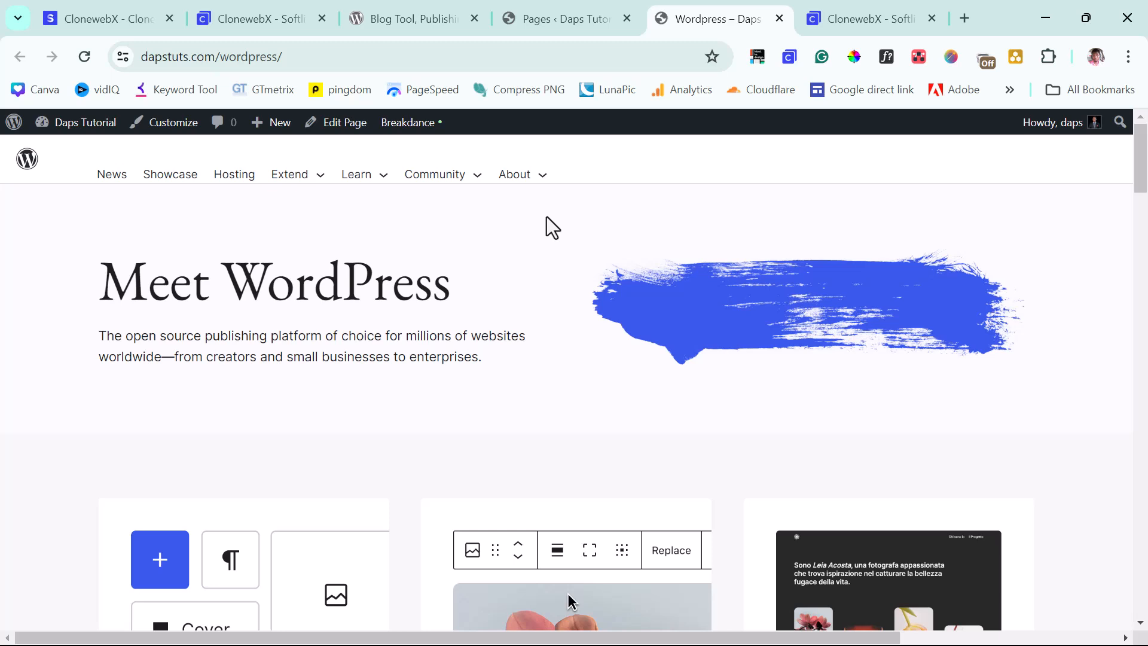
- Return to the site's WordPress dashboard and open the Breakdance Footers list
click(562, 13)
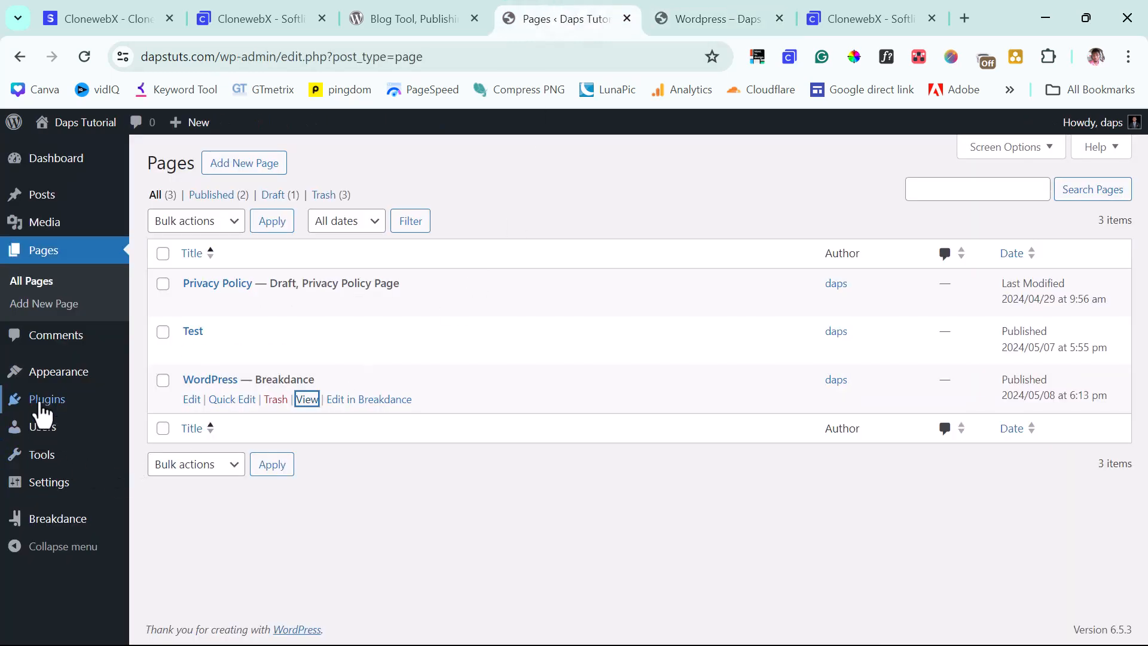
mouse_move(66, 518)
click(156, 450)
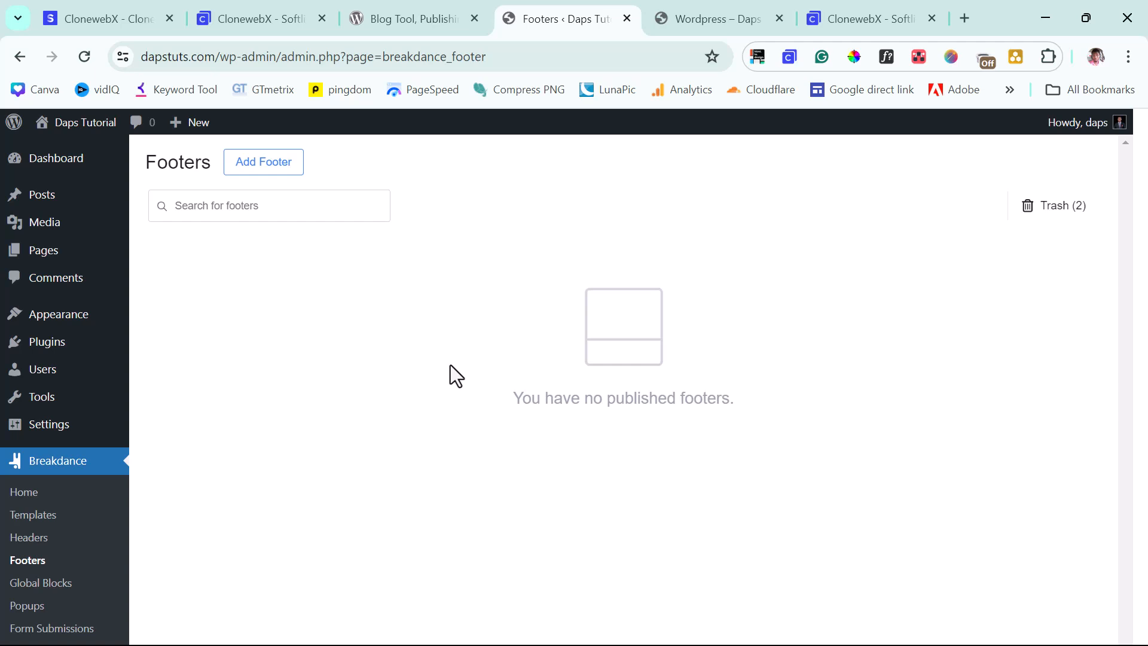
- Review the original WordPress.org homepage back up to its header, and return to the ClonewebX product page
click(432, 3)
scroll(400, 346, up, 10)
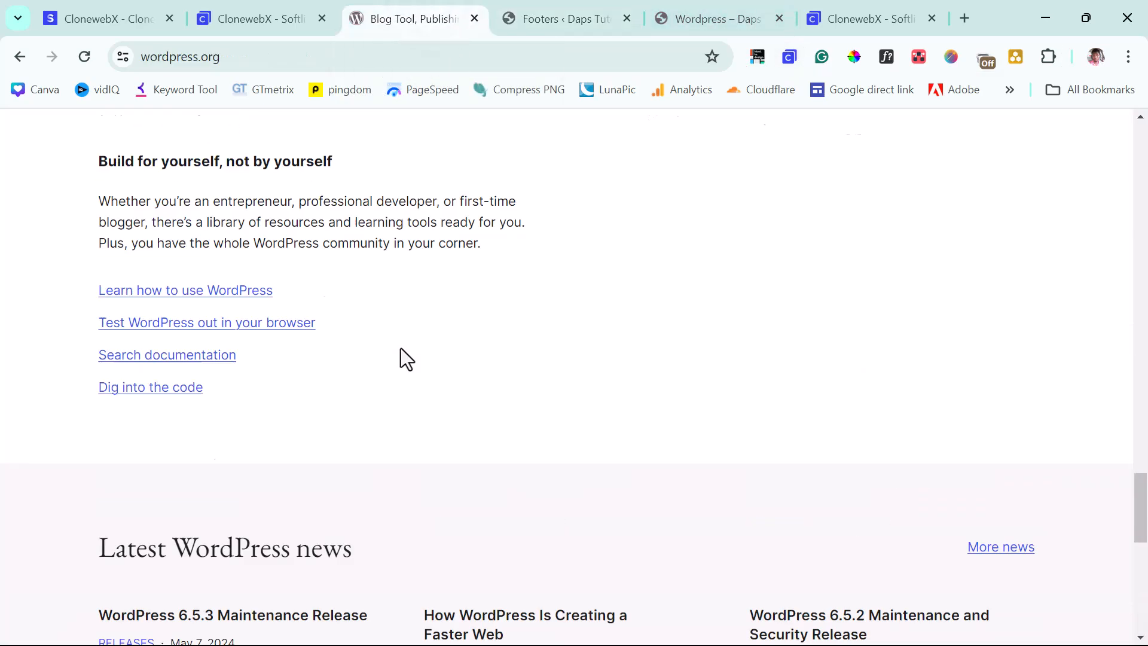
scroll(401, 353, up, 15)
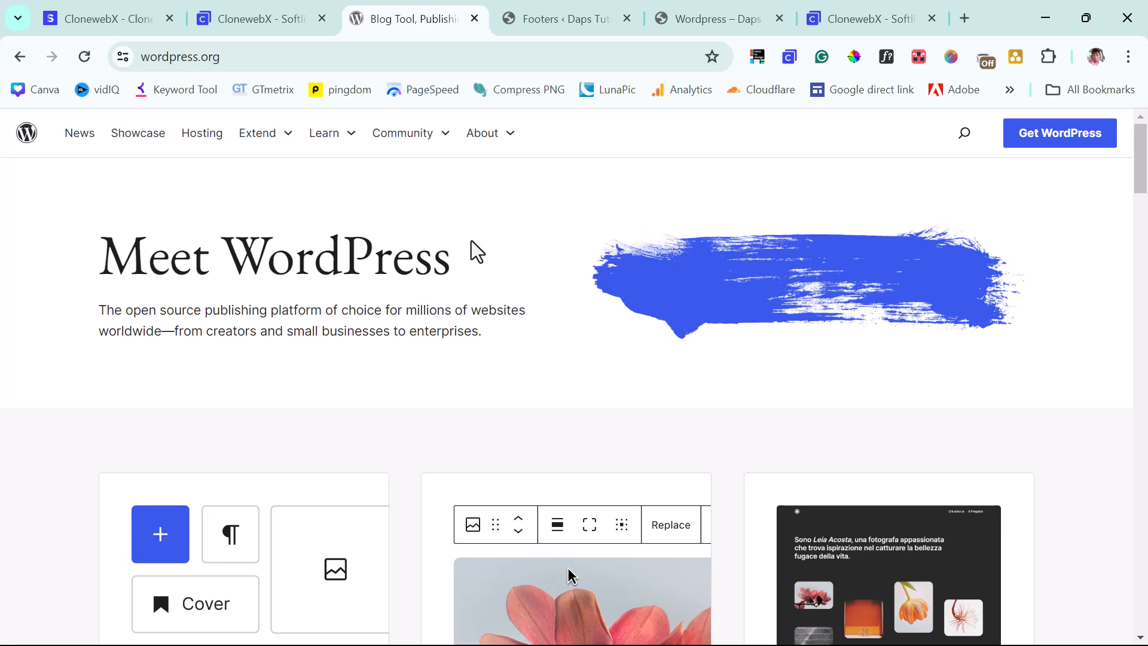
click(241, 8)
click(106, 13)
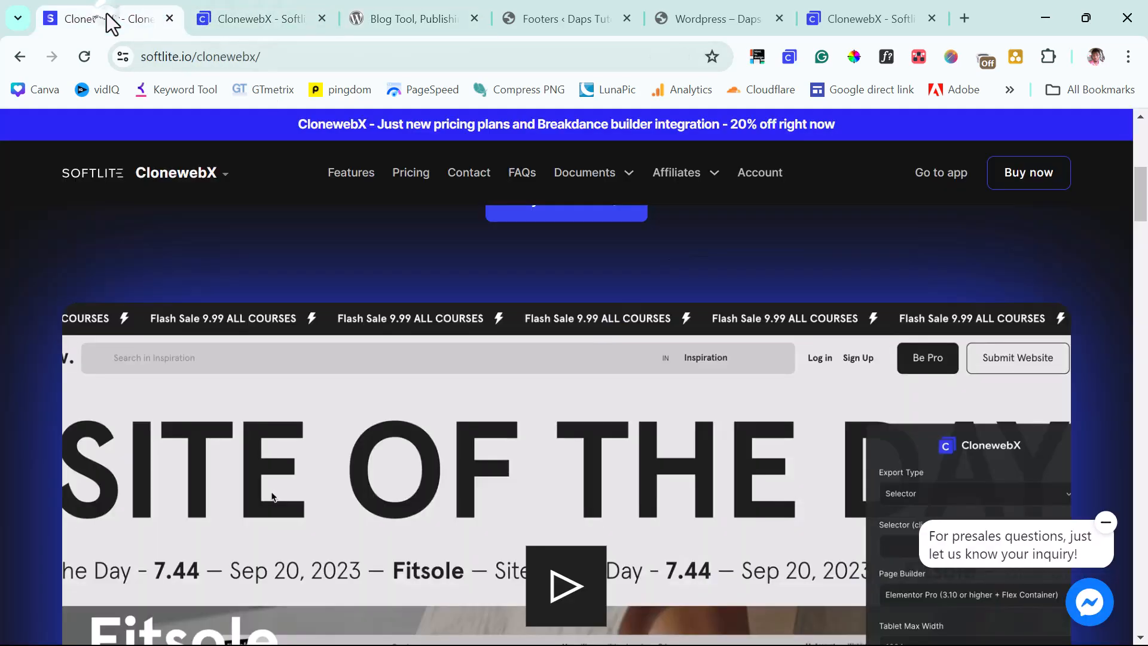